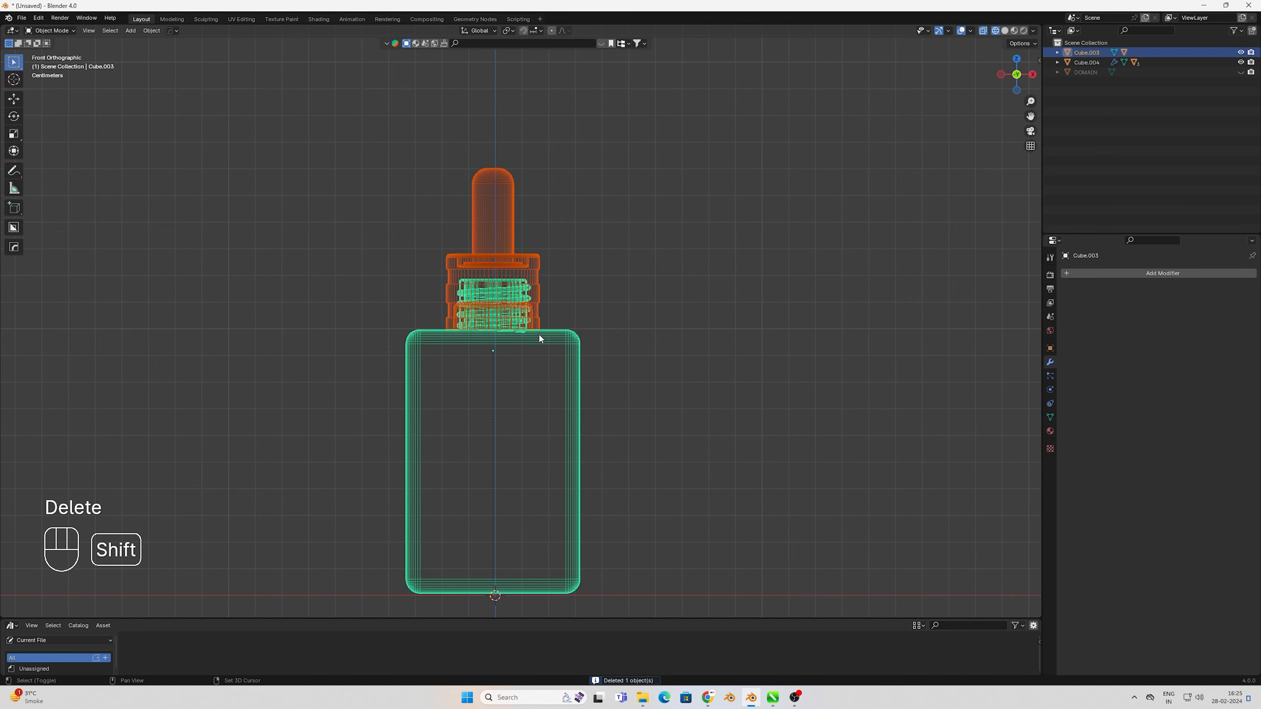
Join the selected bottle and dropper parts into one object and display the scene in solid shading
key("ctrl+j")
scroll(524, 324, "down", 5)
key("z")
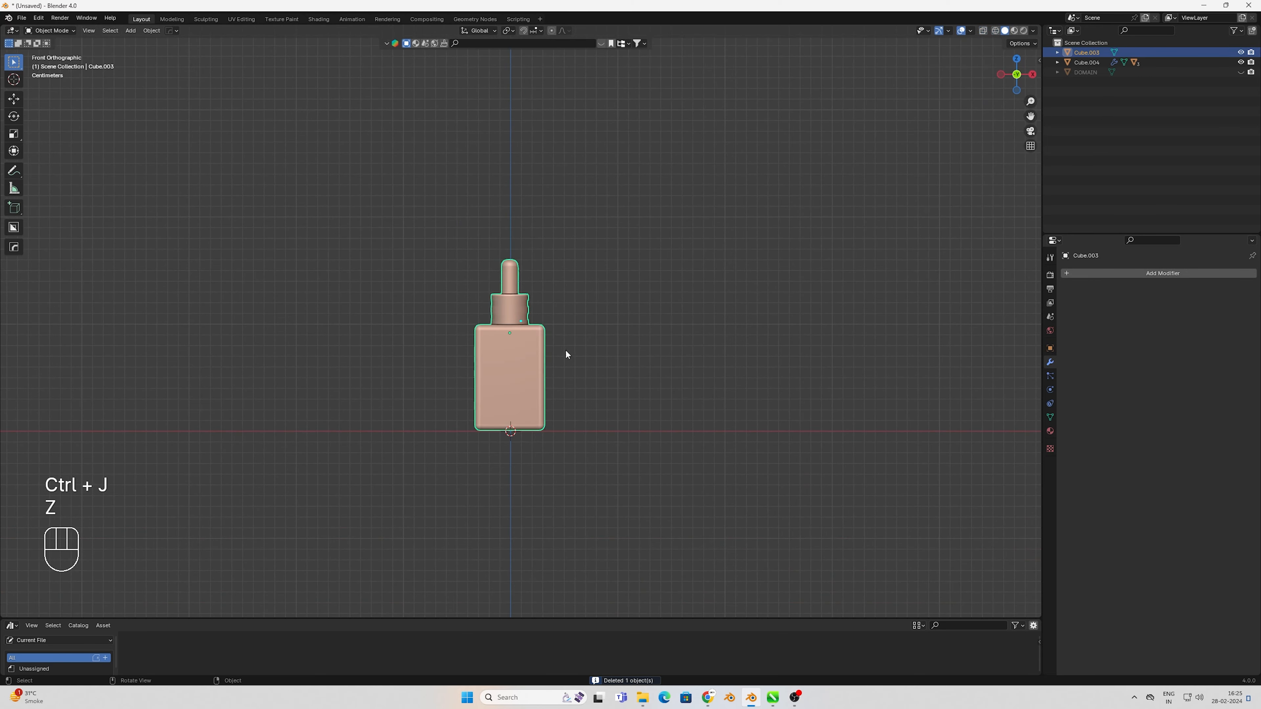
scroll(566, 352, "down", 5)
scroll(594, 366, "up", 4)
Show the object's transform values and rotate the joined bottle -90° about the X axis so it lies flat
key("n")
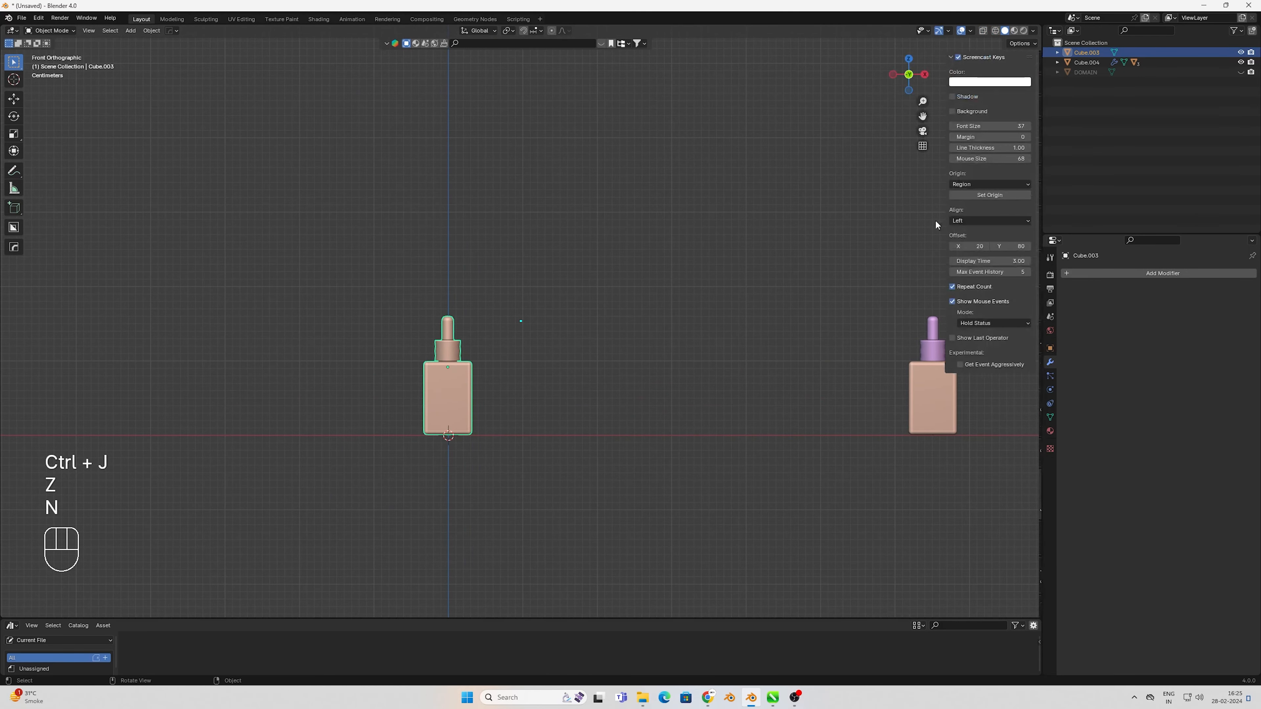
left_click(1035, 62)
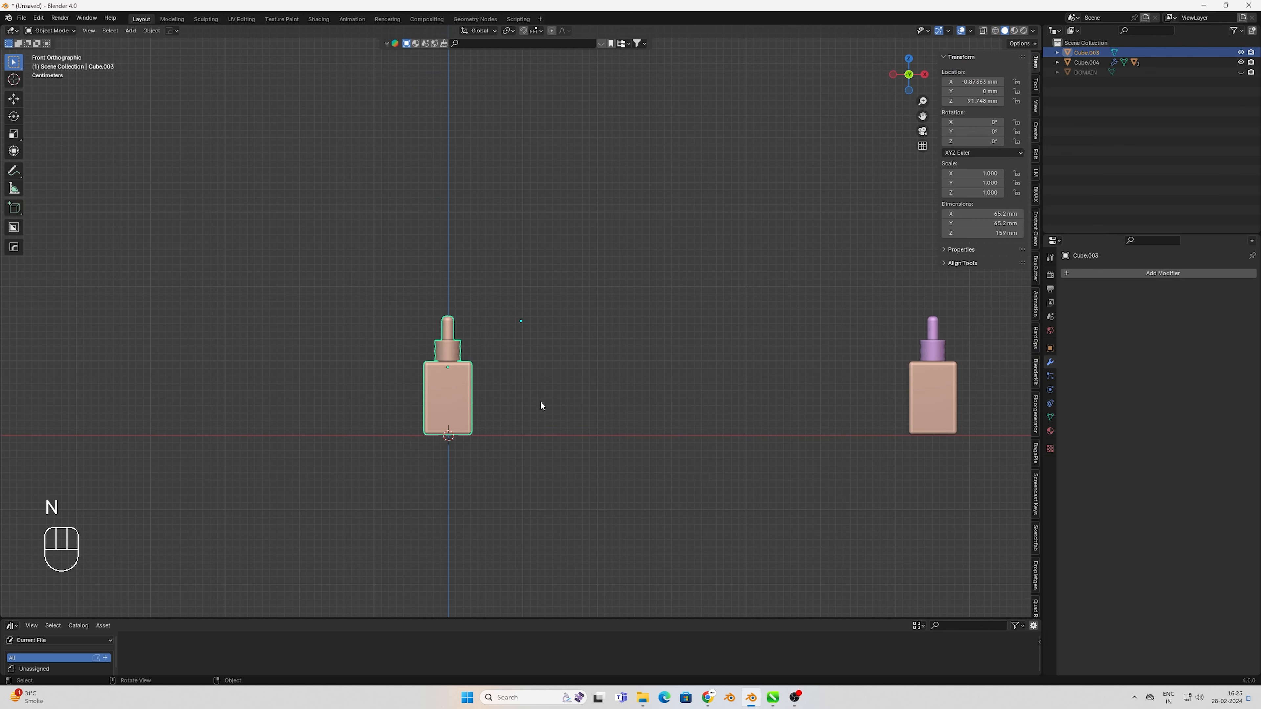
type("rx-90")
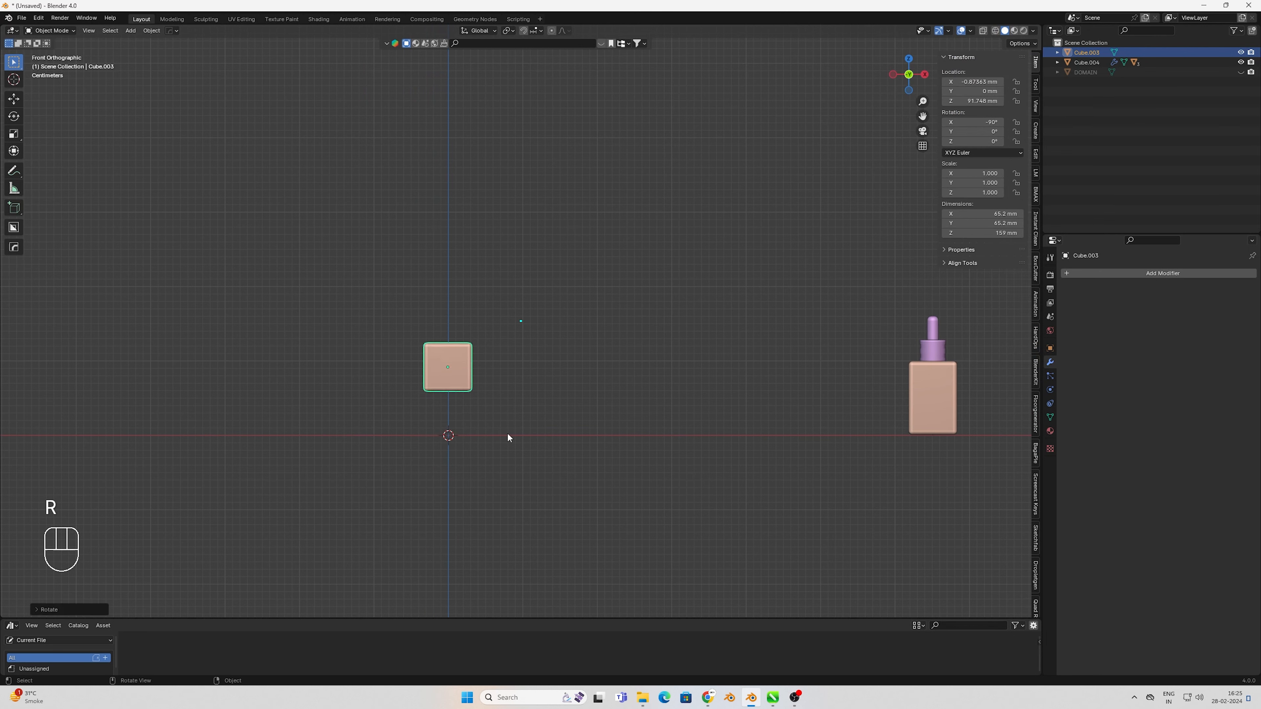
key("Return")
Raise the flat bottle about 104.5 mm along the global Z axis
key("g")
key("z")
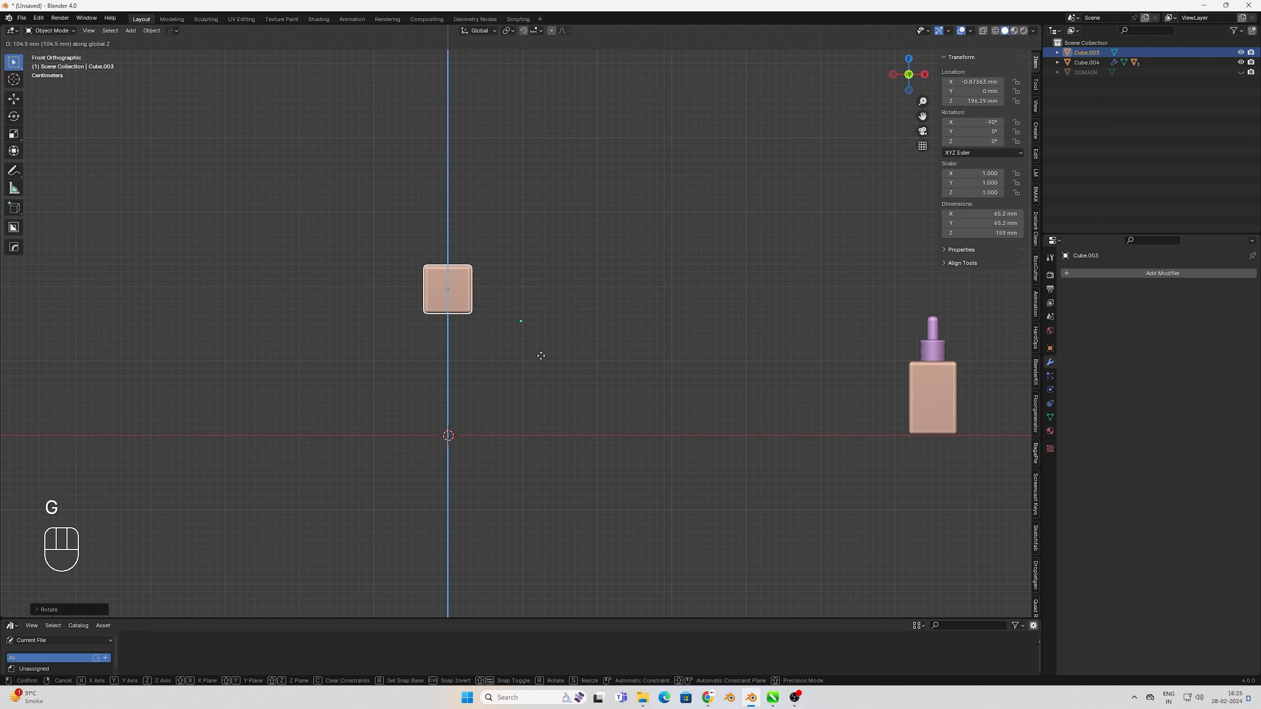
key("z")
key("z")
left_click(540, 354)
From the top view, move the bottle about 24 mm along the global Y axis
key("KP_7")
middle_click_drag(494, 370, 544, 429, "shift")
scroll(579, 330, "up", 1)
key("g")
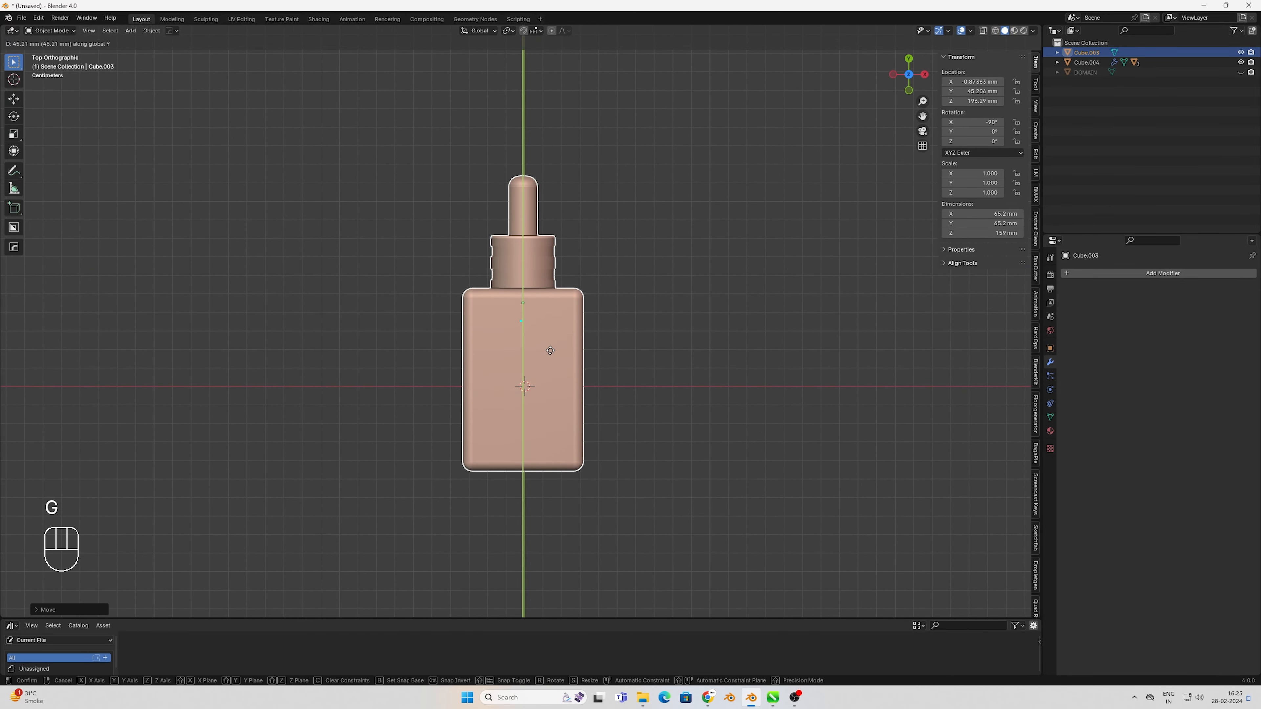
left_click(548, 386)
key("y")
key("y")
key("y")
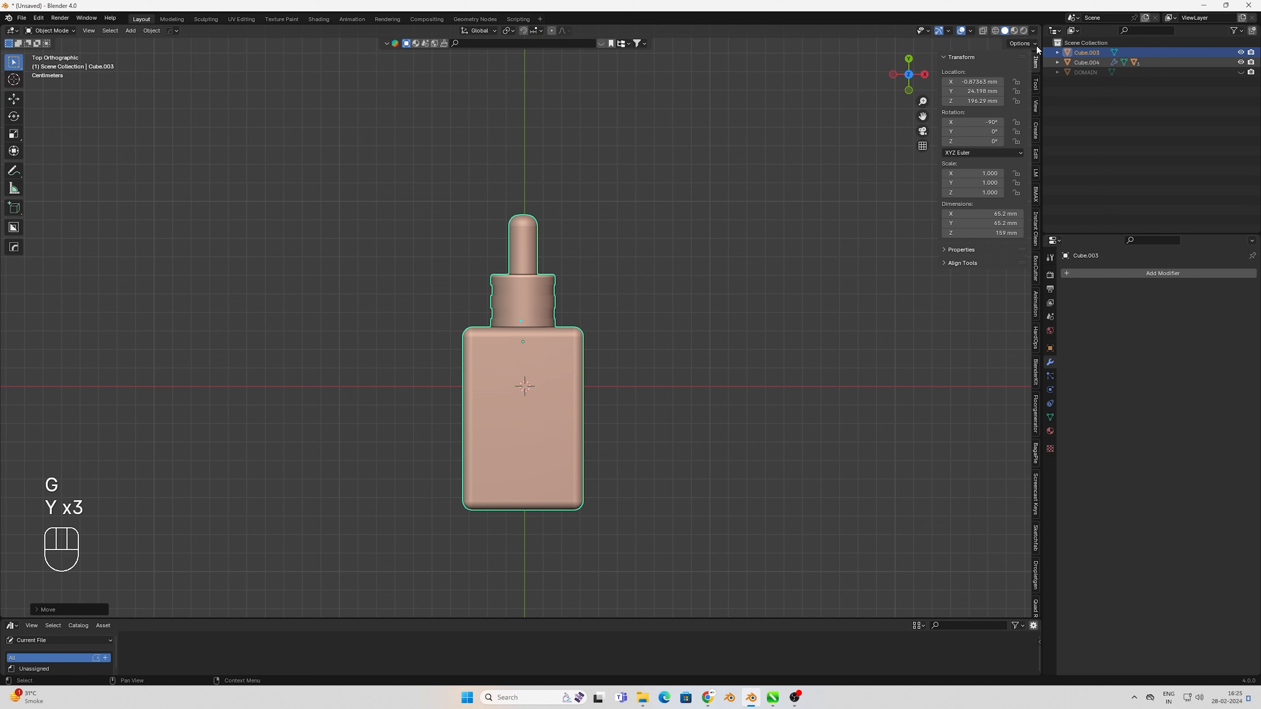
Restrict transforms to origins only and shift the bottle's origin about -24.4 mm along Y to the world centre
left_click(1034, 45)
left_click(1017, 73)
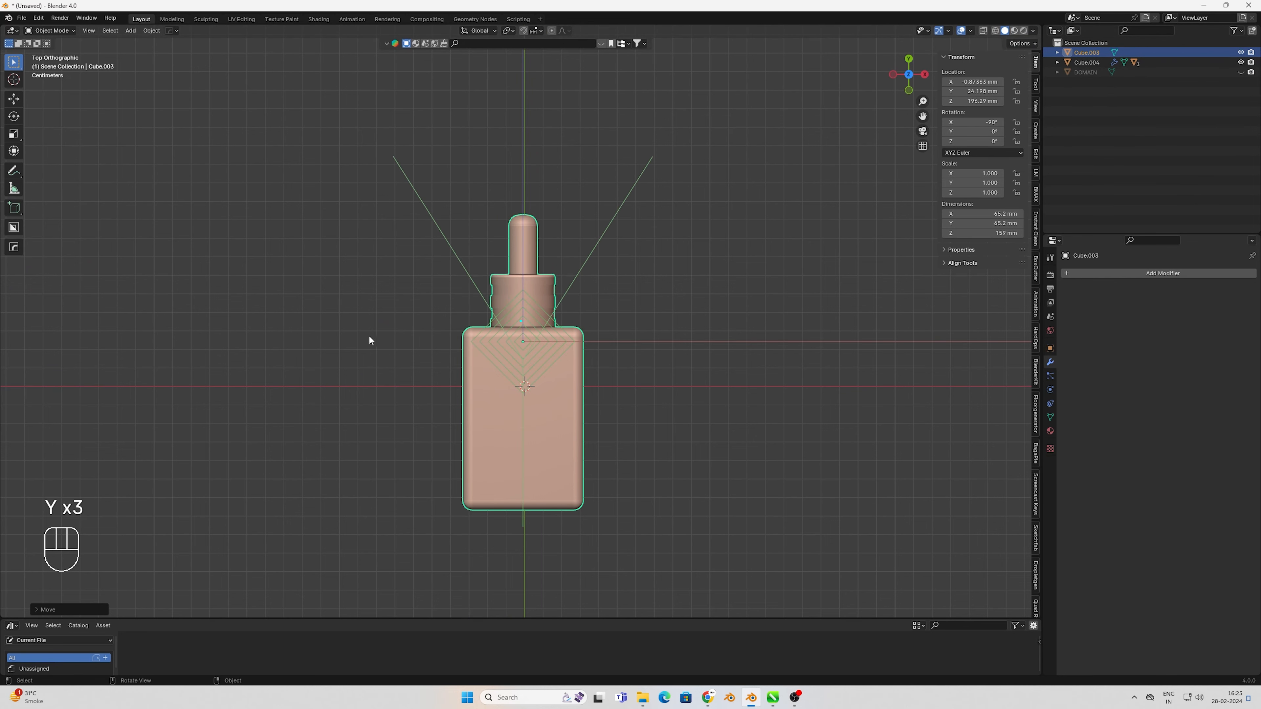
key("g")
key("y")
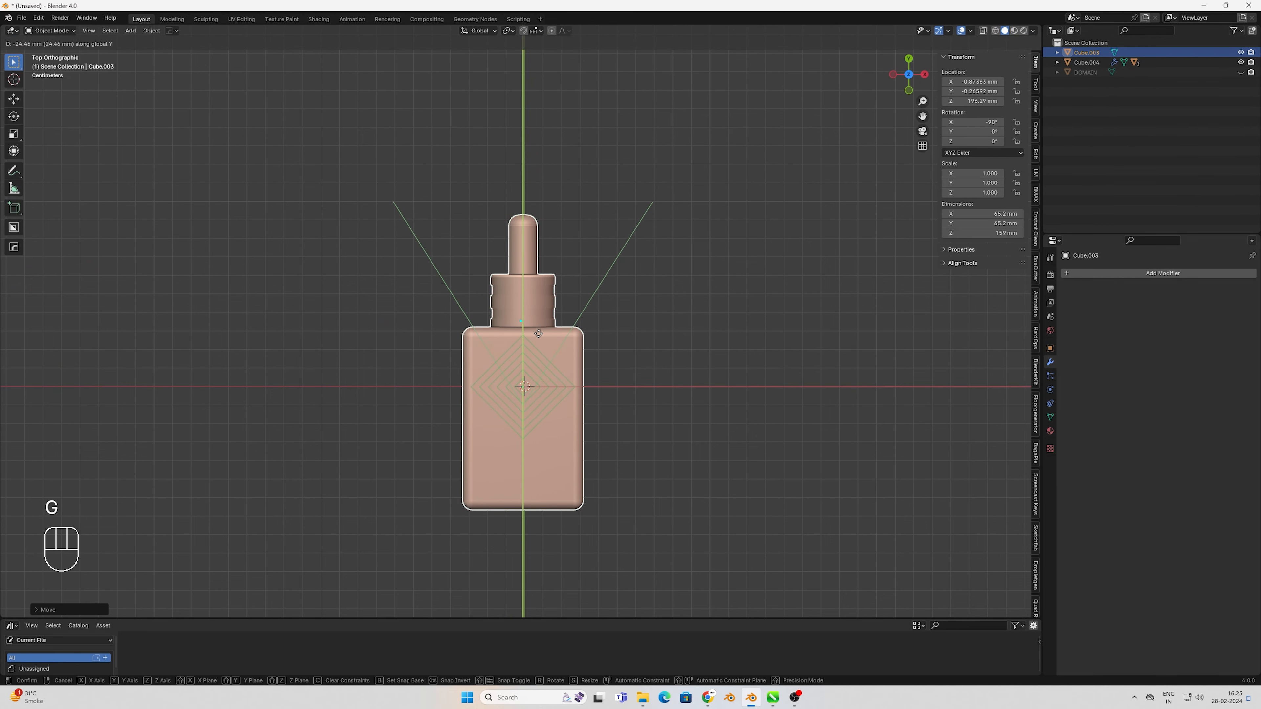
key("y")
left_click(534, 411)
Shift the bottle's origin about 0.9 mm along X to line it up with the world centre
scroll(533, 410, "up", 6)
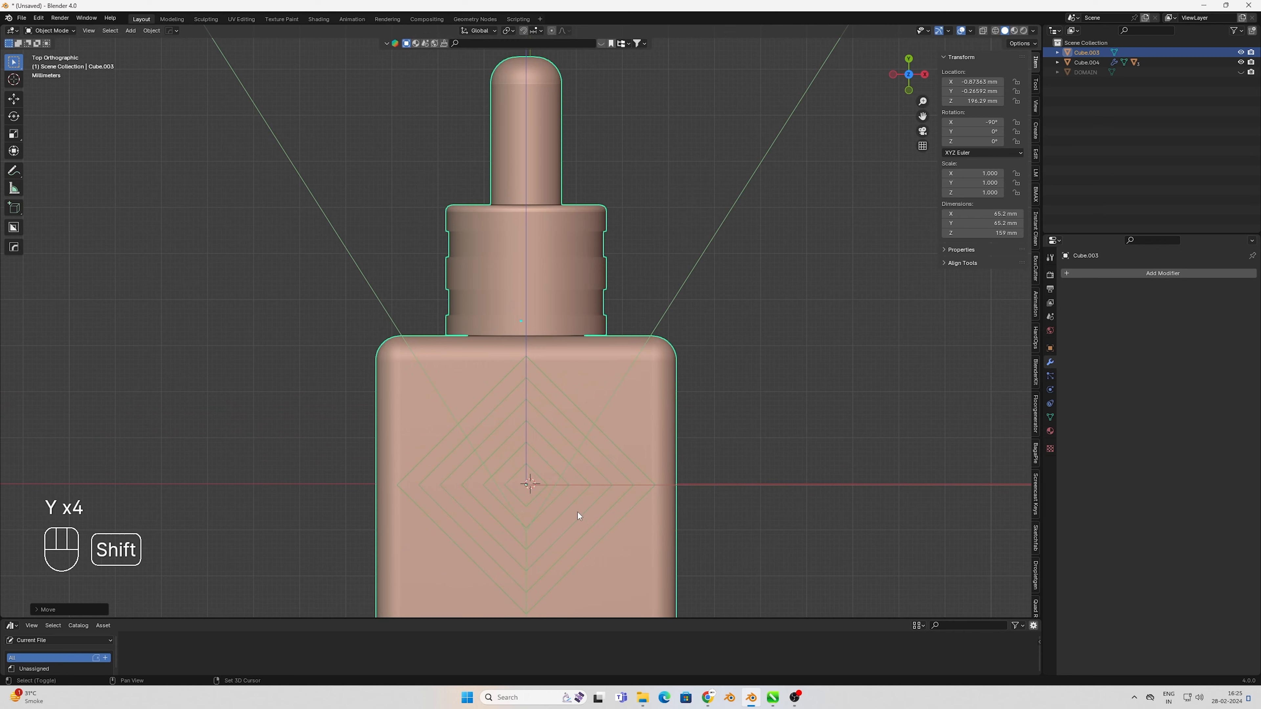
middle_click_drag(577, 511, 550, 380, "shift")
scroll(550, 381, "up", 2)
key("g")
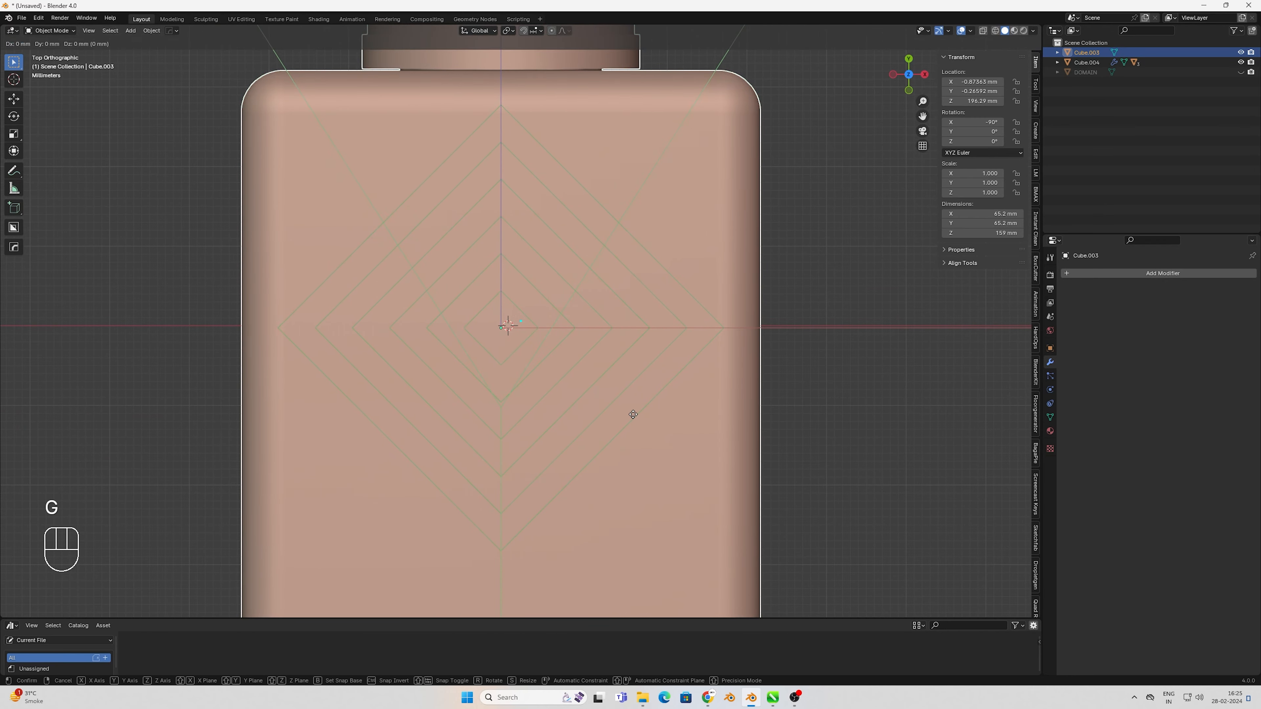
key("x")
key("shift")
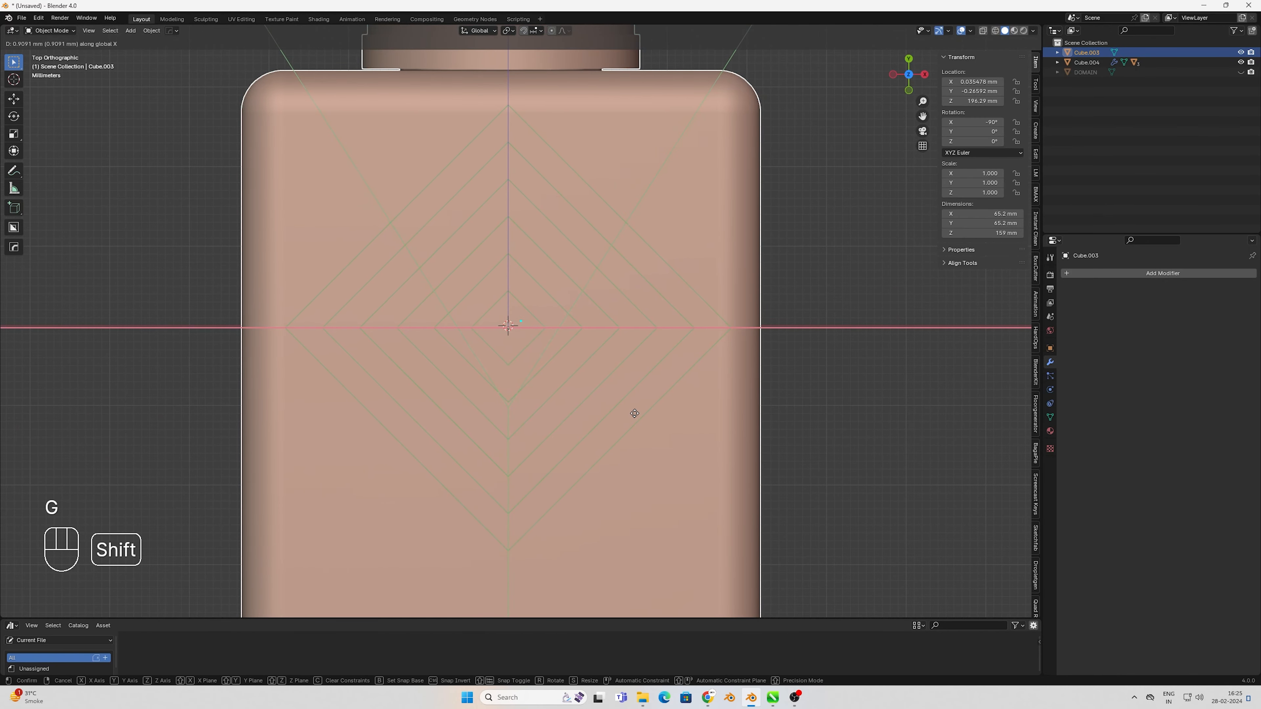
left_click(634, 412)
Fine-tune the bottle's origin along Y to about -0.07 mm, turn off origin-only transforms and deselect the bottle
key("g")
key("shift")
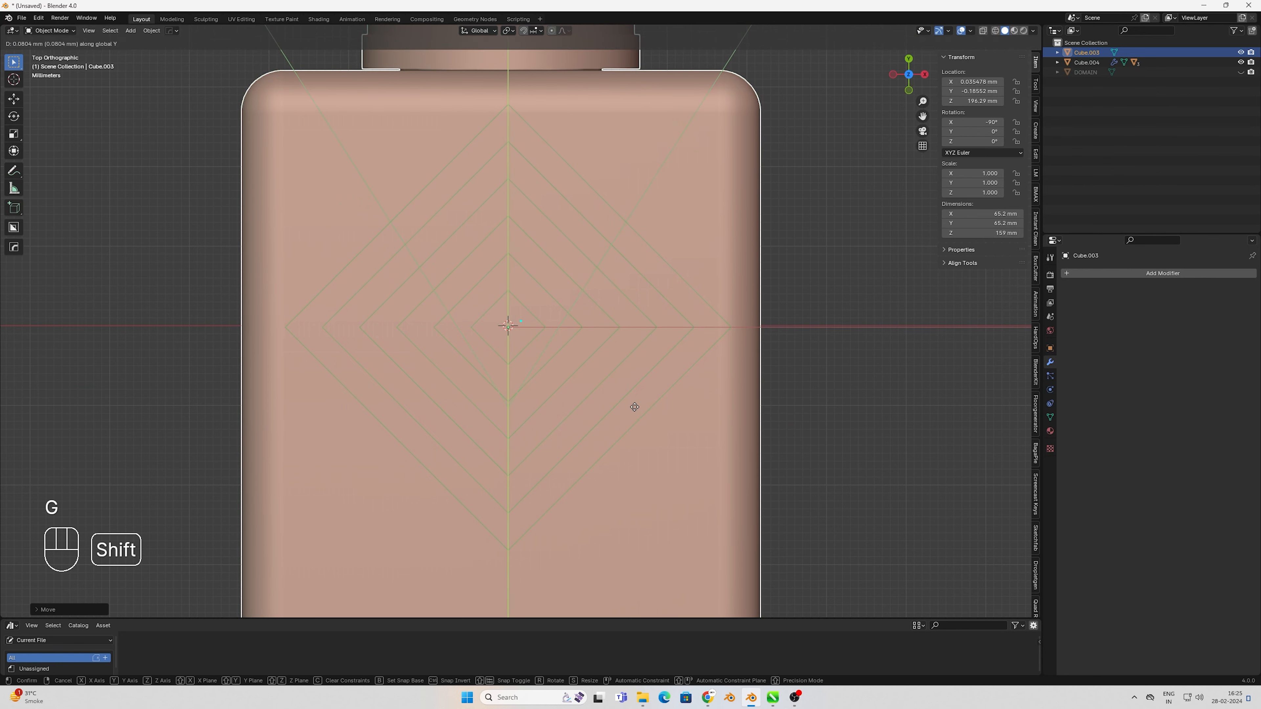
key("y")
left_click(634, 398)
scroll(489, 366, "down", 9)
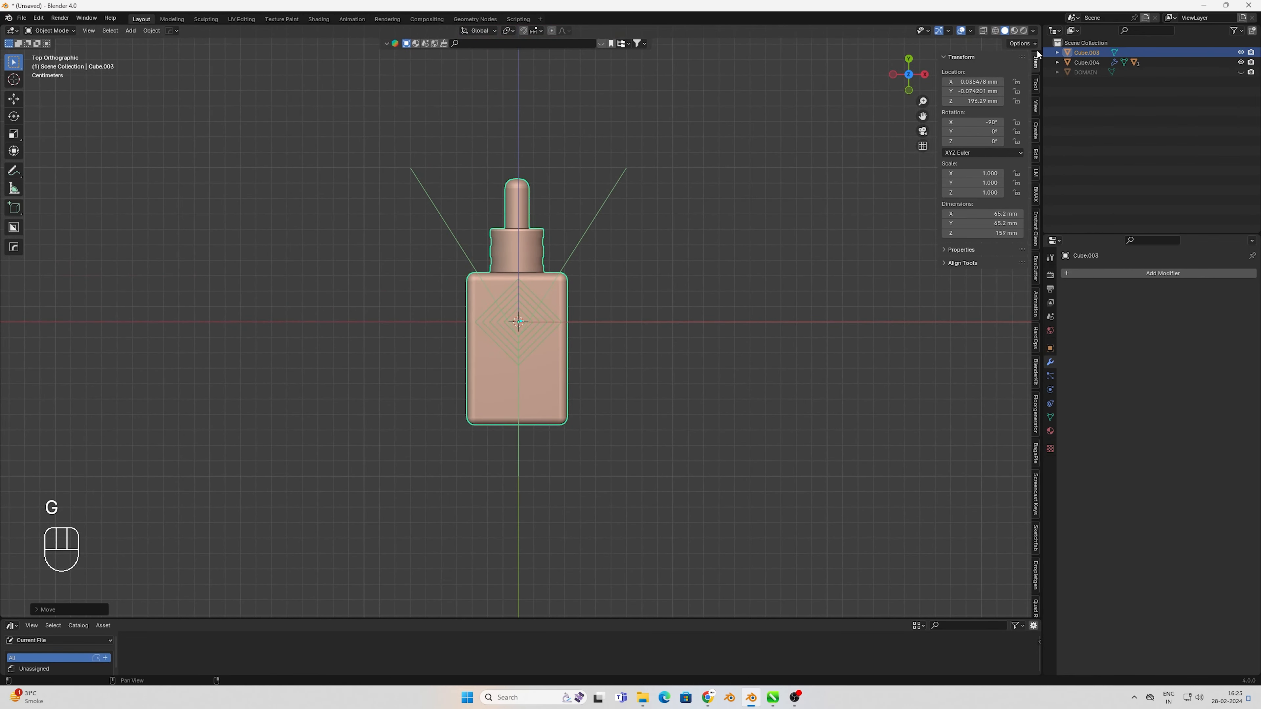
left_click(1029, 43)
left_click(1017, 72)
left_click(653, 413)
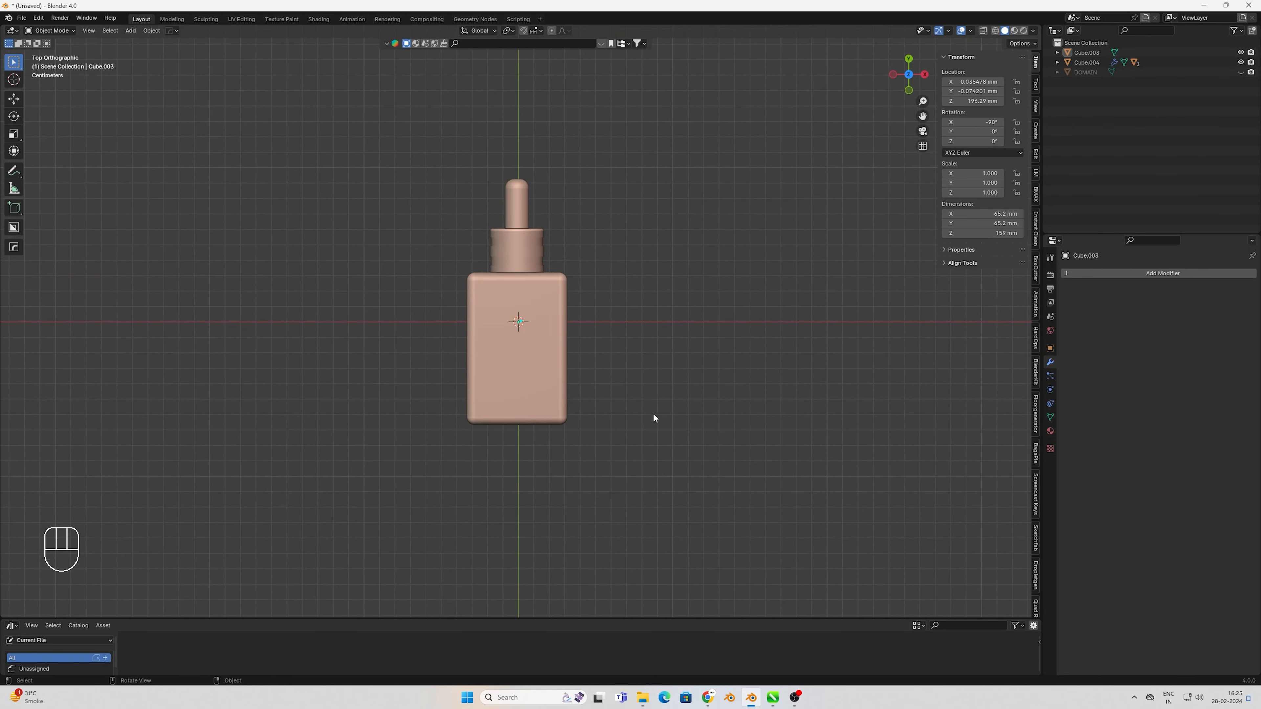
key("KP_1")
middle_click_drag(456, 418, 462, 400, "shift")
key("shift+a")
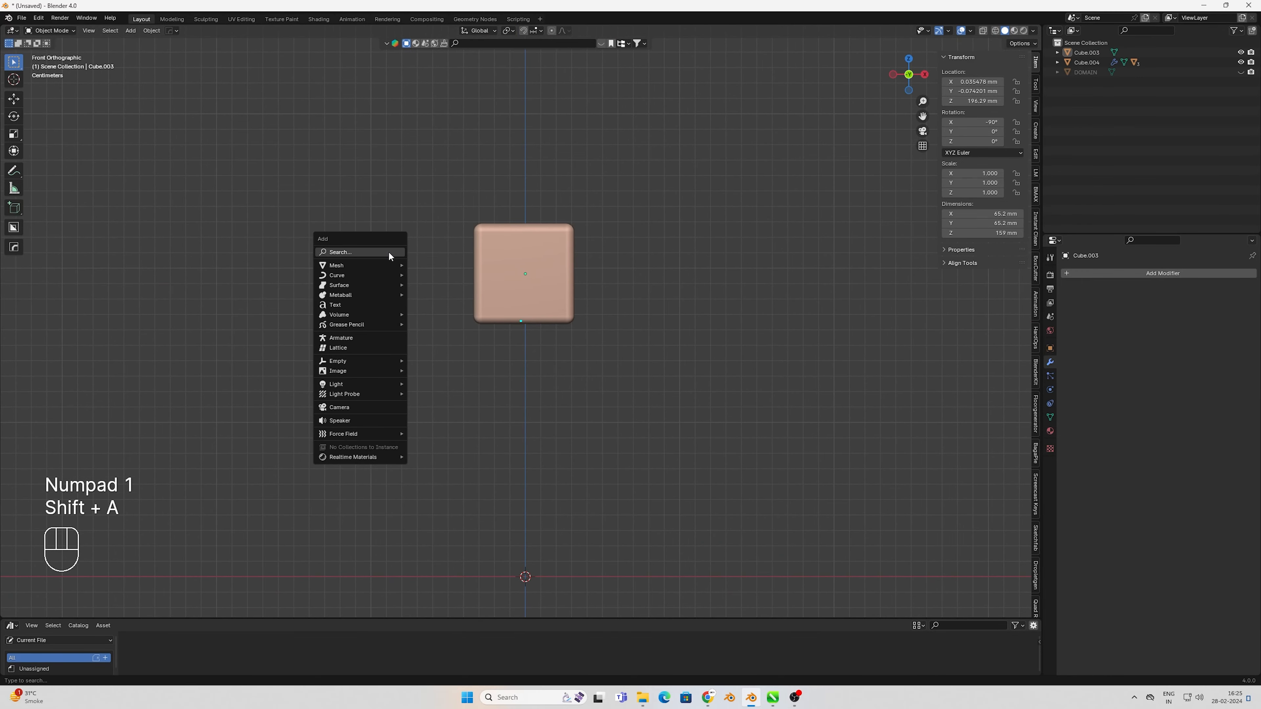
mouse_move(377, 265)
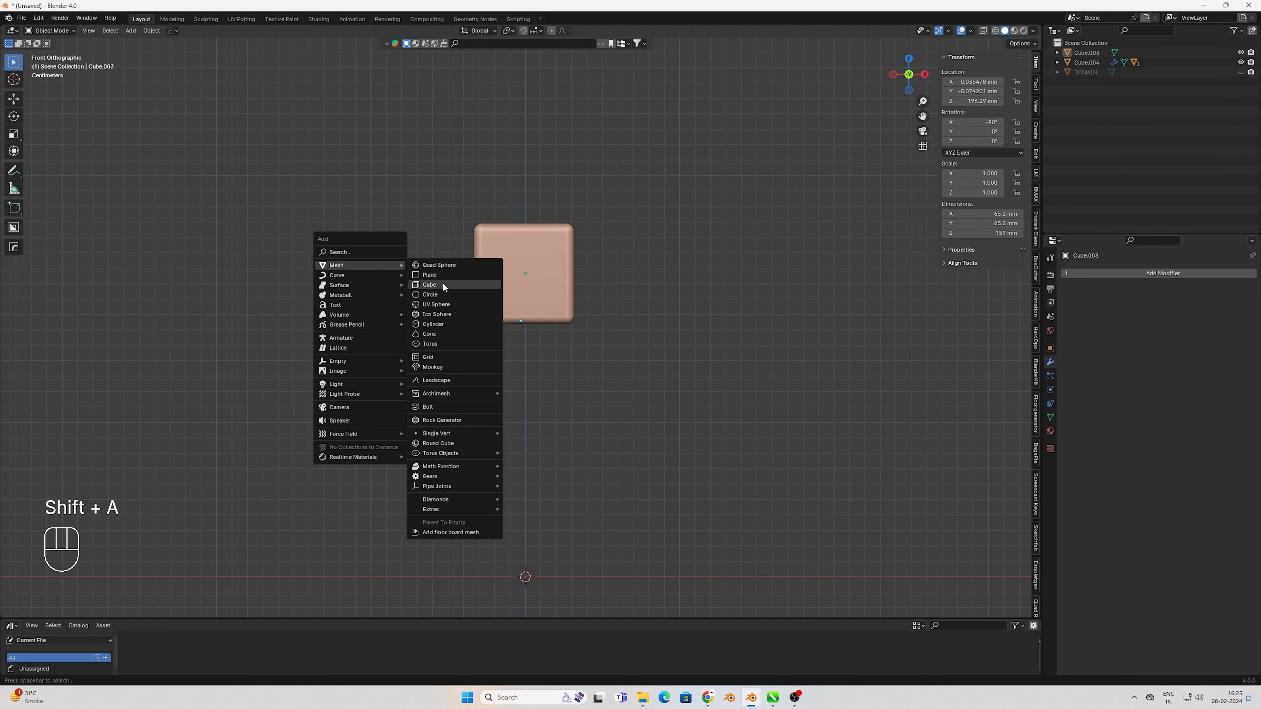
left_click(443, 283)
key("s")
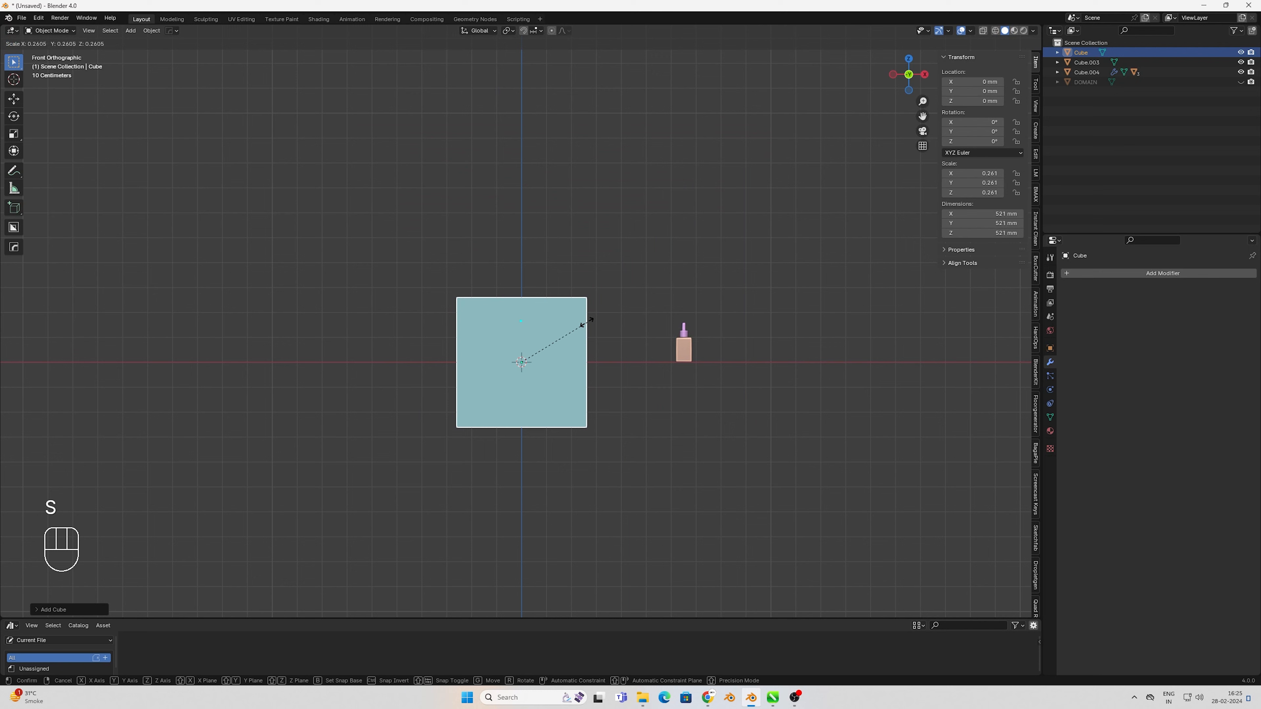
left_click(537, 350)
scroll(536, 350, "up", 3)
key("s")
key("s")
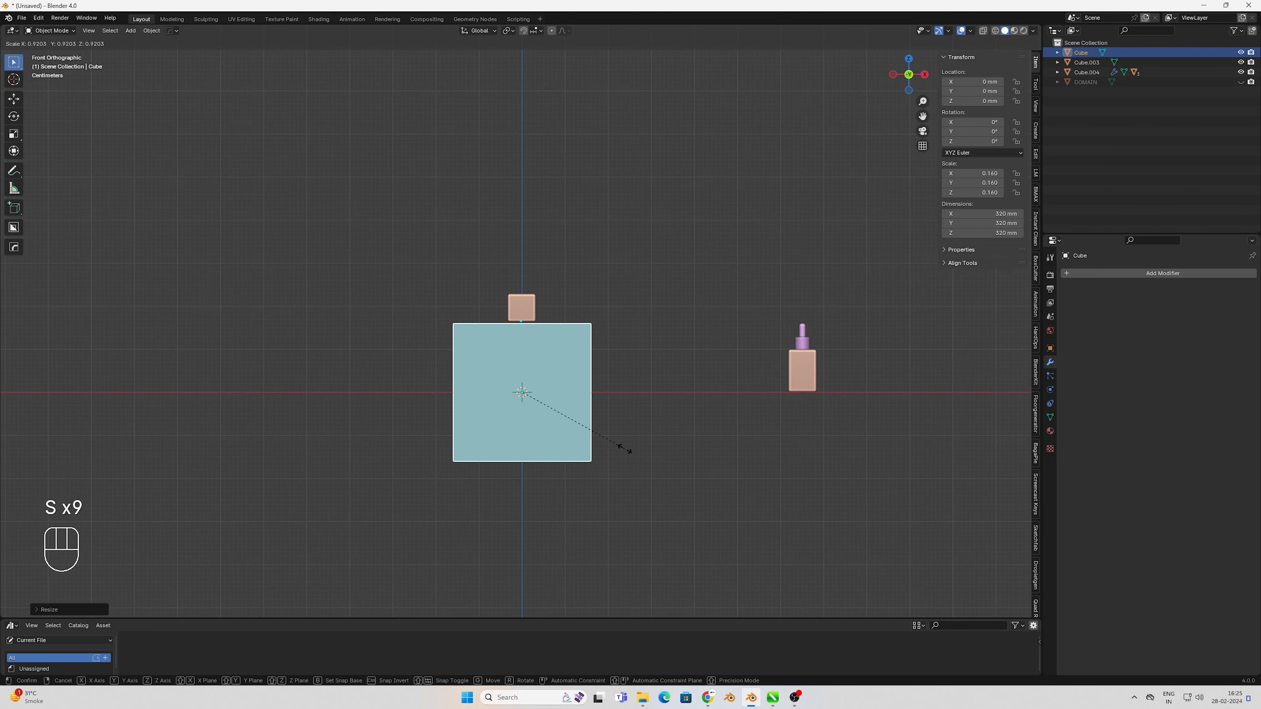
key("s")
left_click(628, 455)
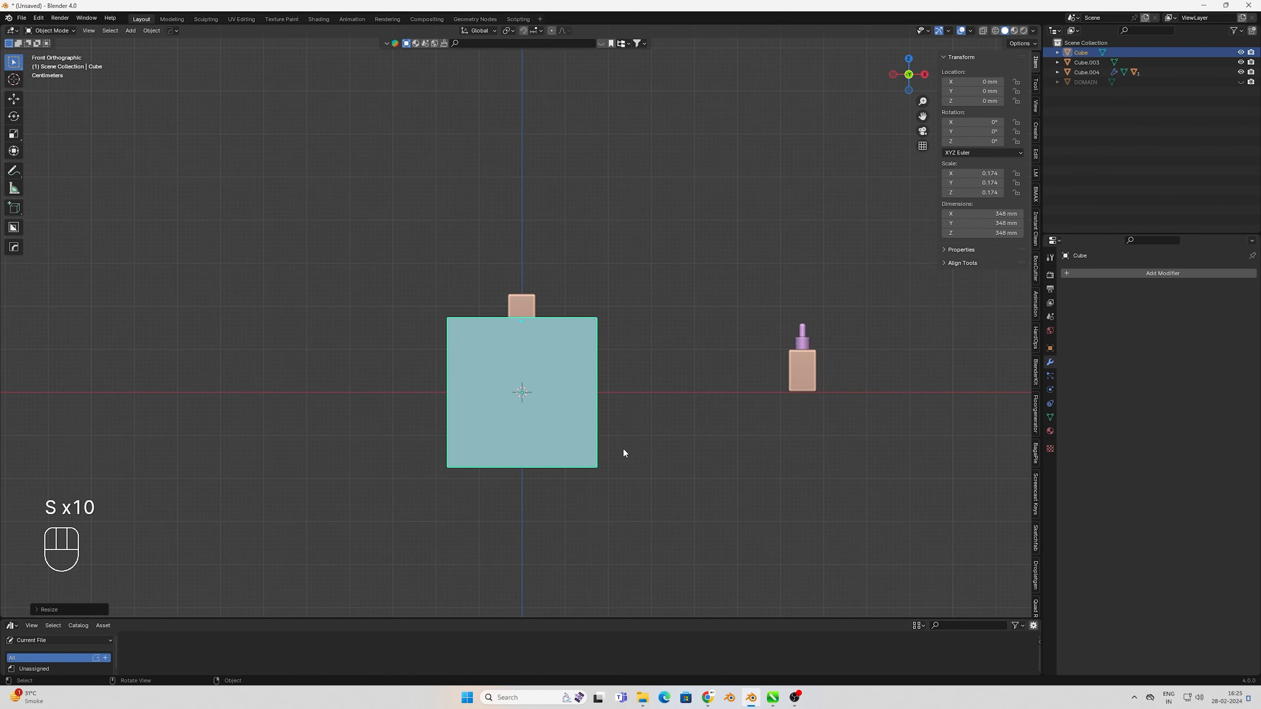
key("Delete")
Add a plane at the world centre beneath the bottle and scale it uniformly to about 0.38
key("shift+a")
mouse_move(485, 368)
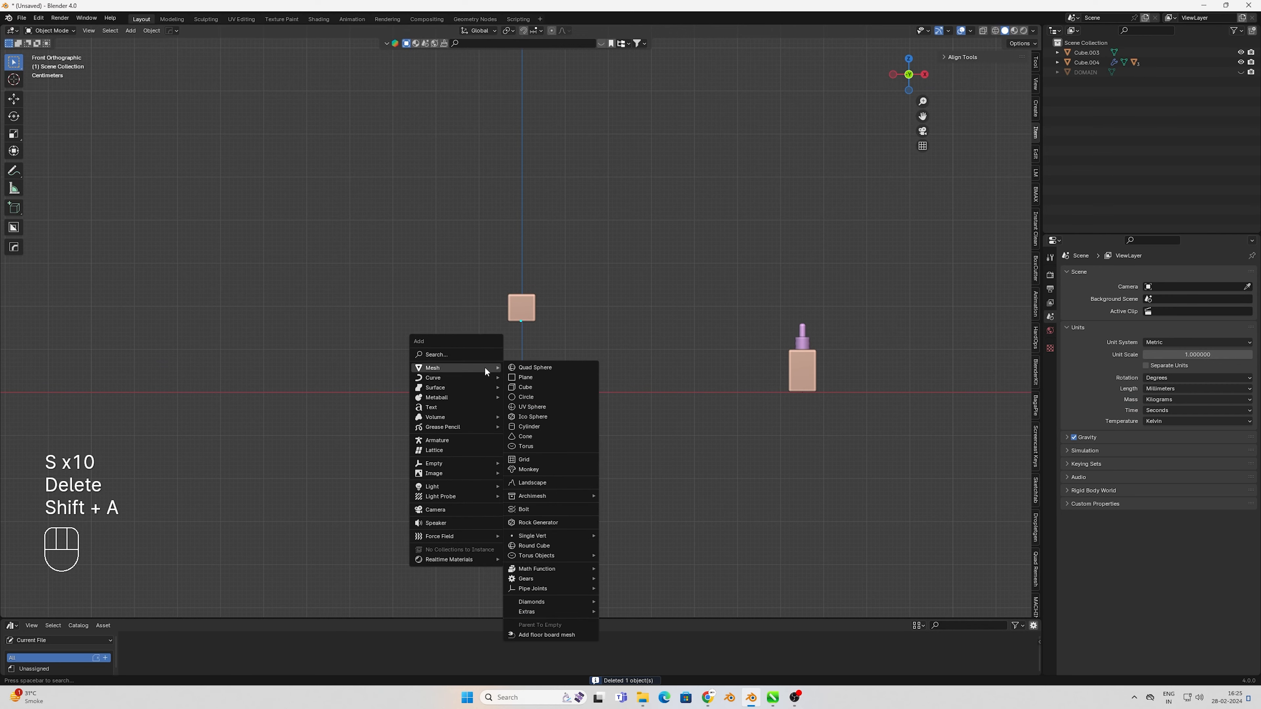
left_click(542, 376)
middle_click_drag(526, 386, 636, 451)
key("s")
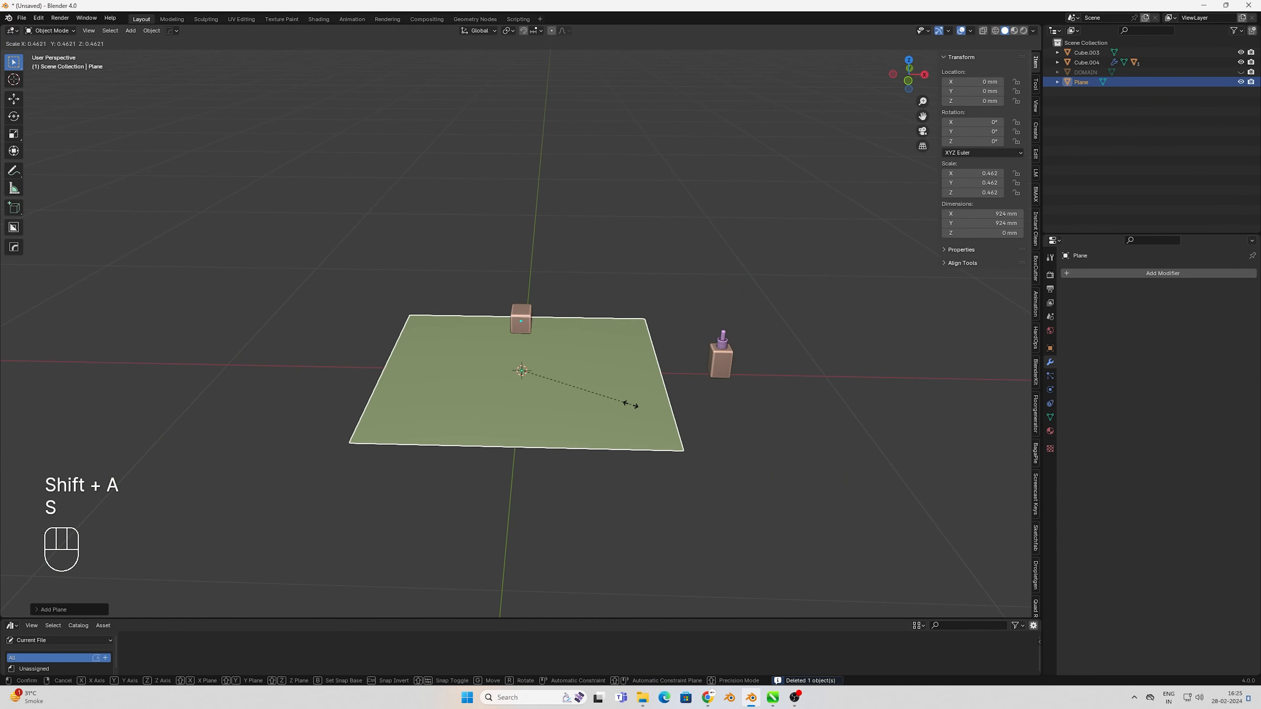
key("s")
key("s")
key("s")
left_click(613, 394)
Scale the plane uniformly and along X into a rectangle about 739 mm by 493 mm
key("KP_7")
key("s")
key("x")
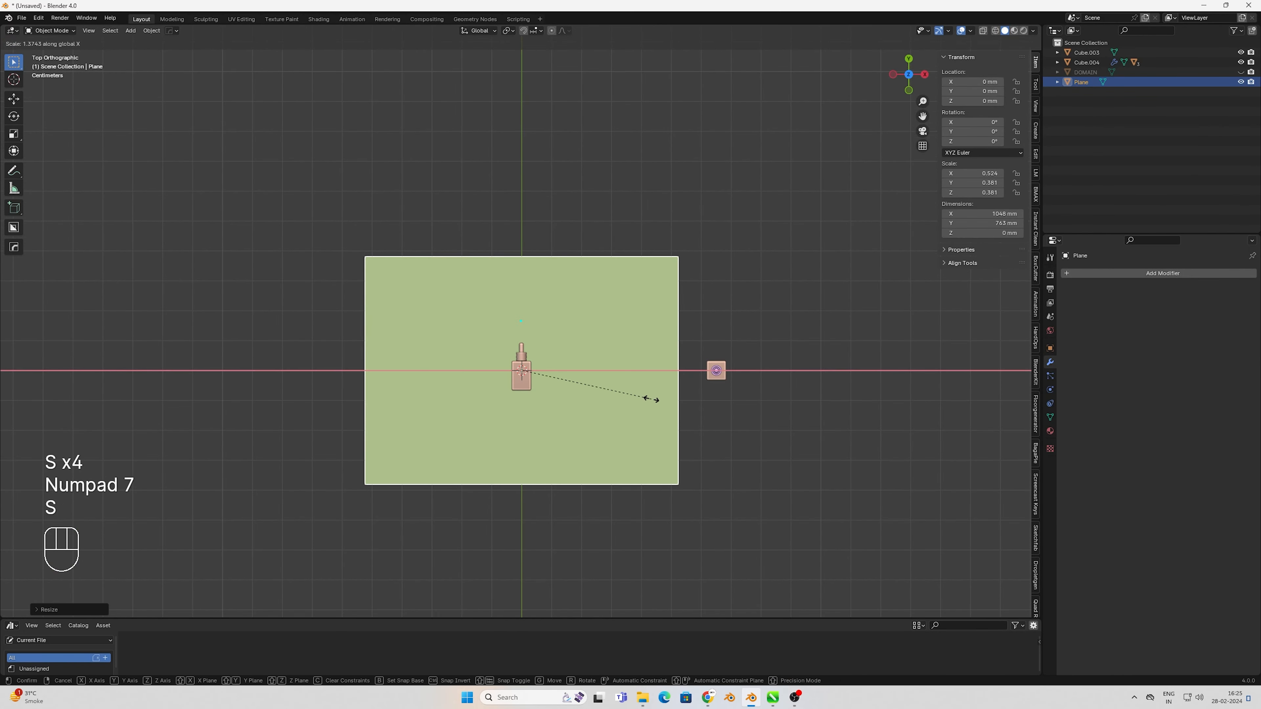
key("s")
key("s")
key("s")
key("s")
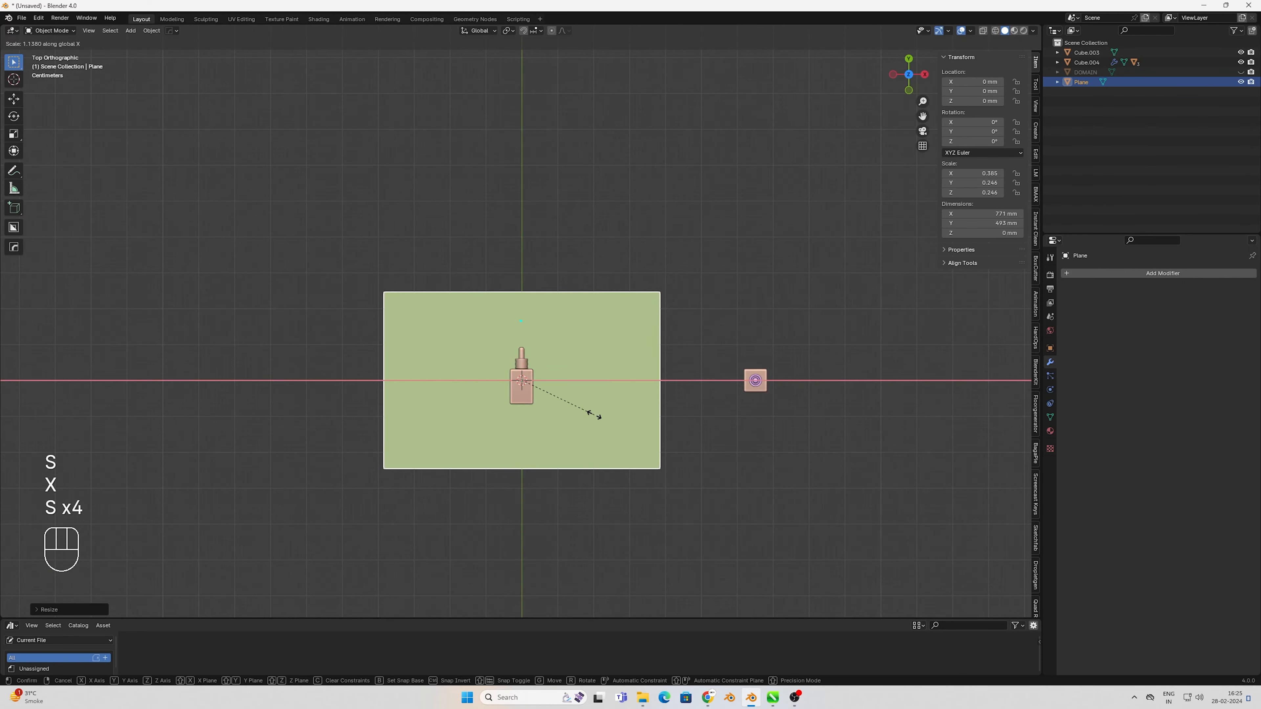
key("x")
left_click(591, 413)
key("x")
Apply the plane's scale and set its origin again
middle_click_drag(591, 413, 557, 373)
key("ctrl+a")
left_click(557, 372)
right_click(558, 373)
mouse_move(557, 372)
left_click(613, 381)
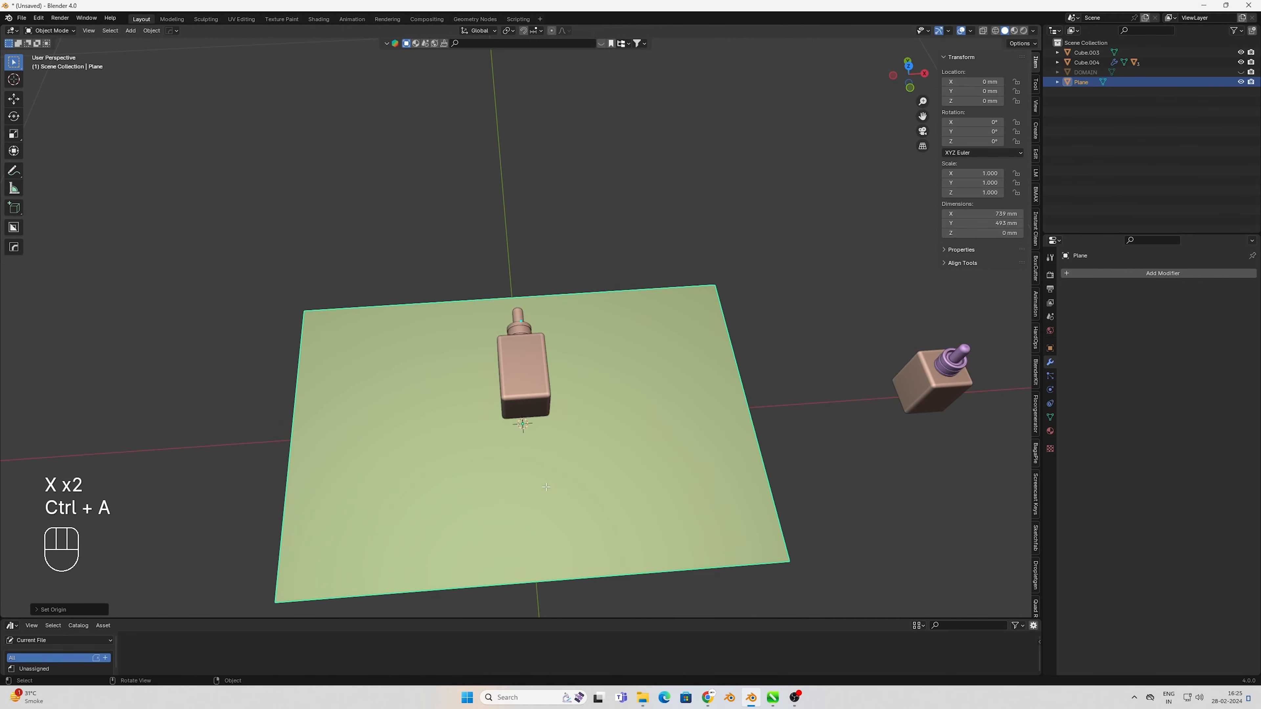
Subdivide the plane's mesh in Edit Mode five times to form a dense grid
key("Tab")
middle_click_drag(546, 487, 558, 430, "shift")
right_click(558, 429)
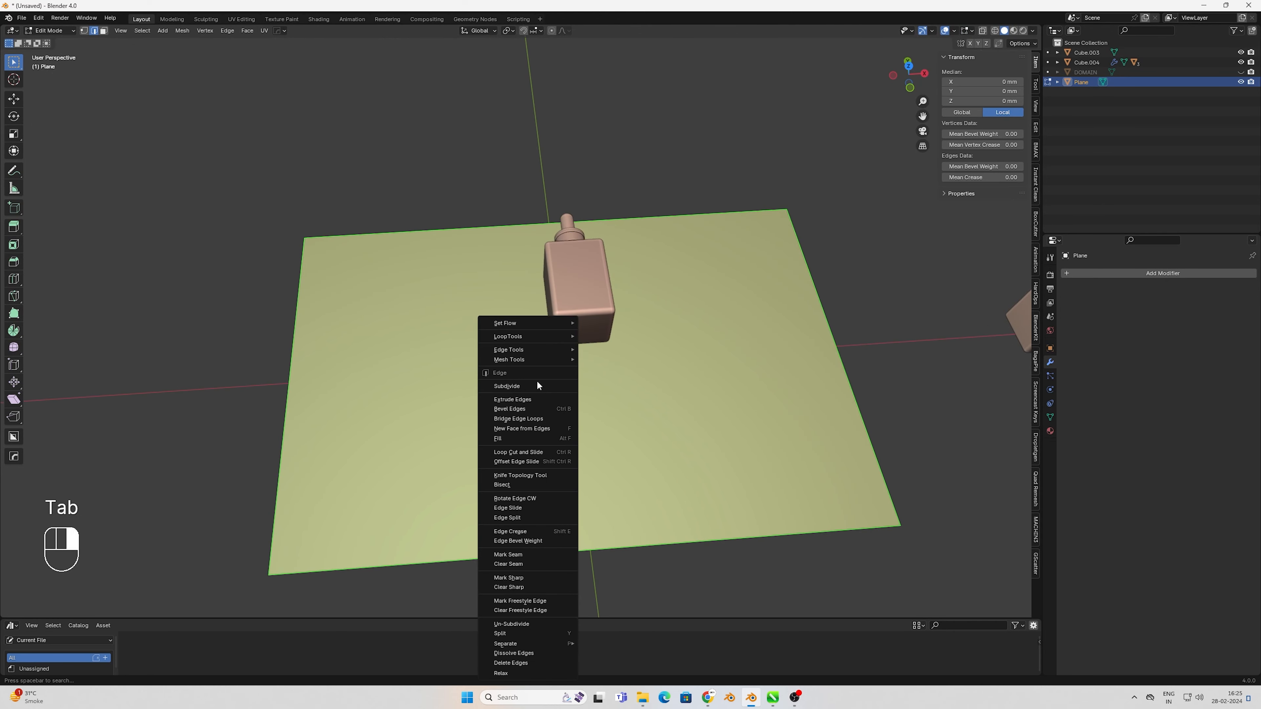
right_click(504, 386)
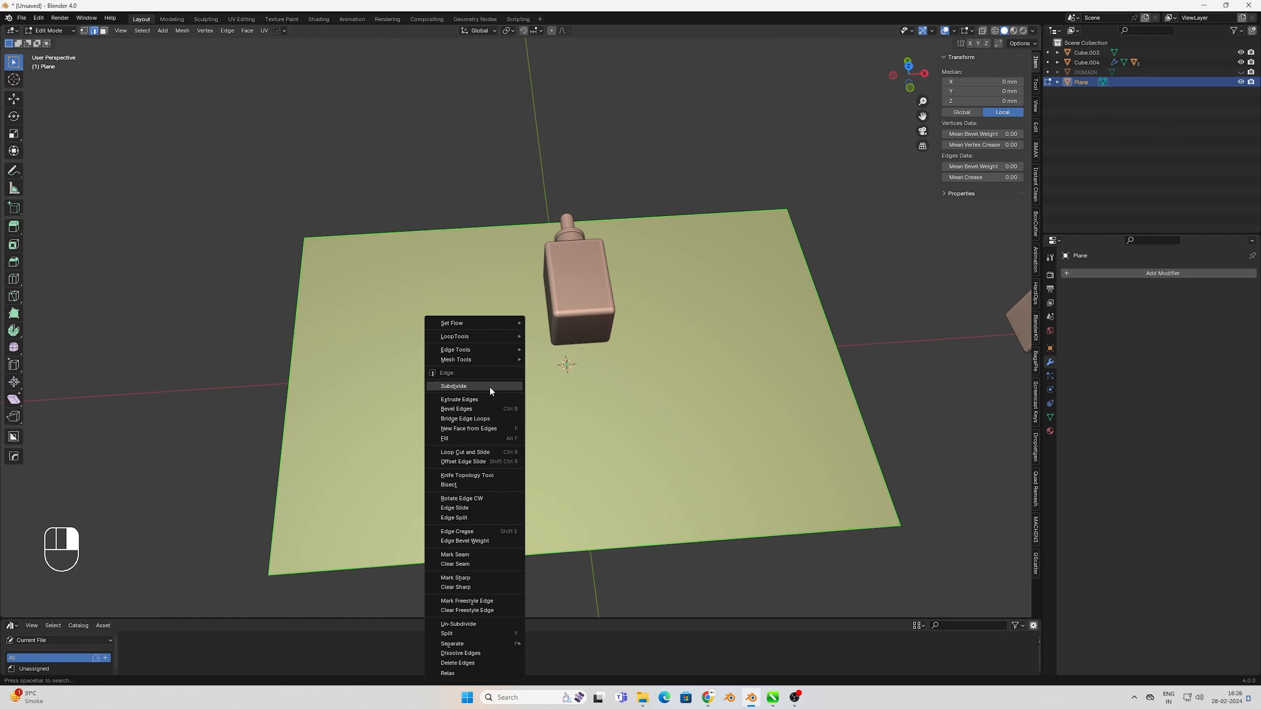
left_click(488, 386)
key("shift+r")
key("shift+r")
key("shift+r")
key("shift+r")
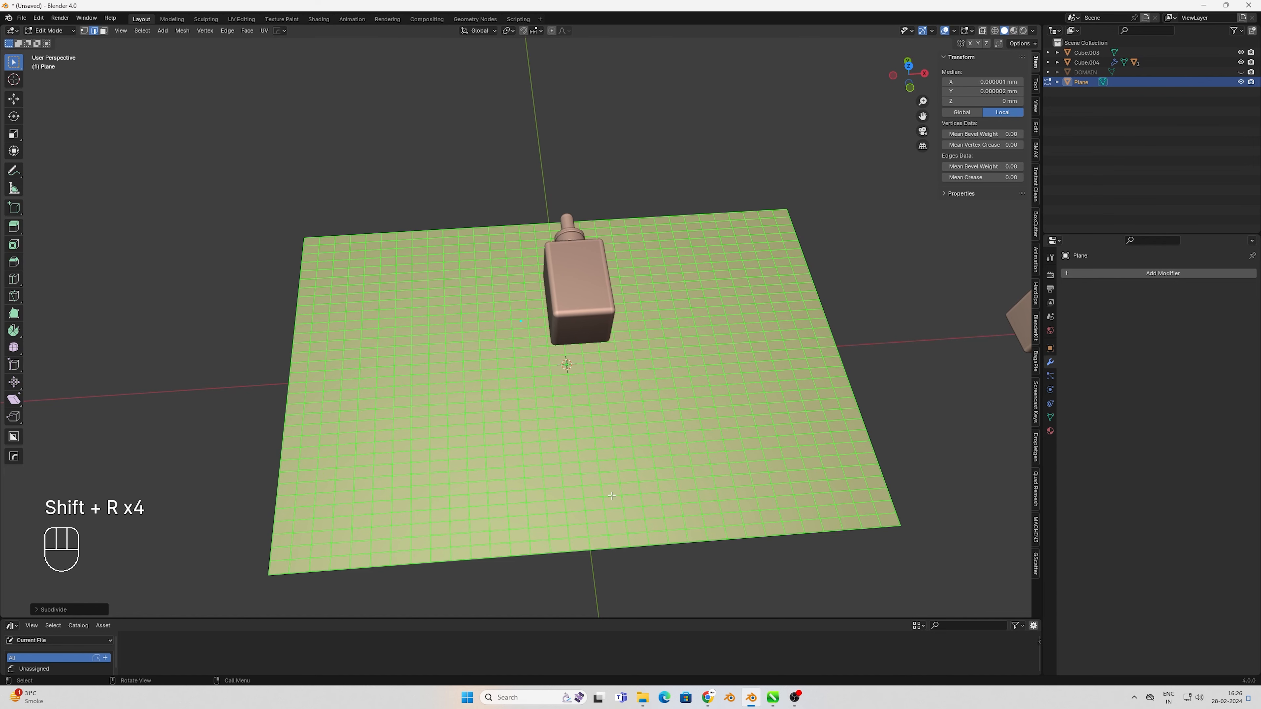
middle_click_drag(610, 496, 745, 447)
key("Tab")
left_click(1135, 273)
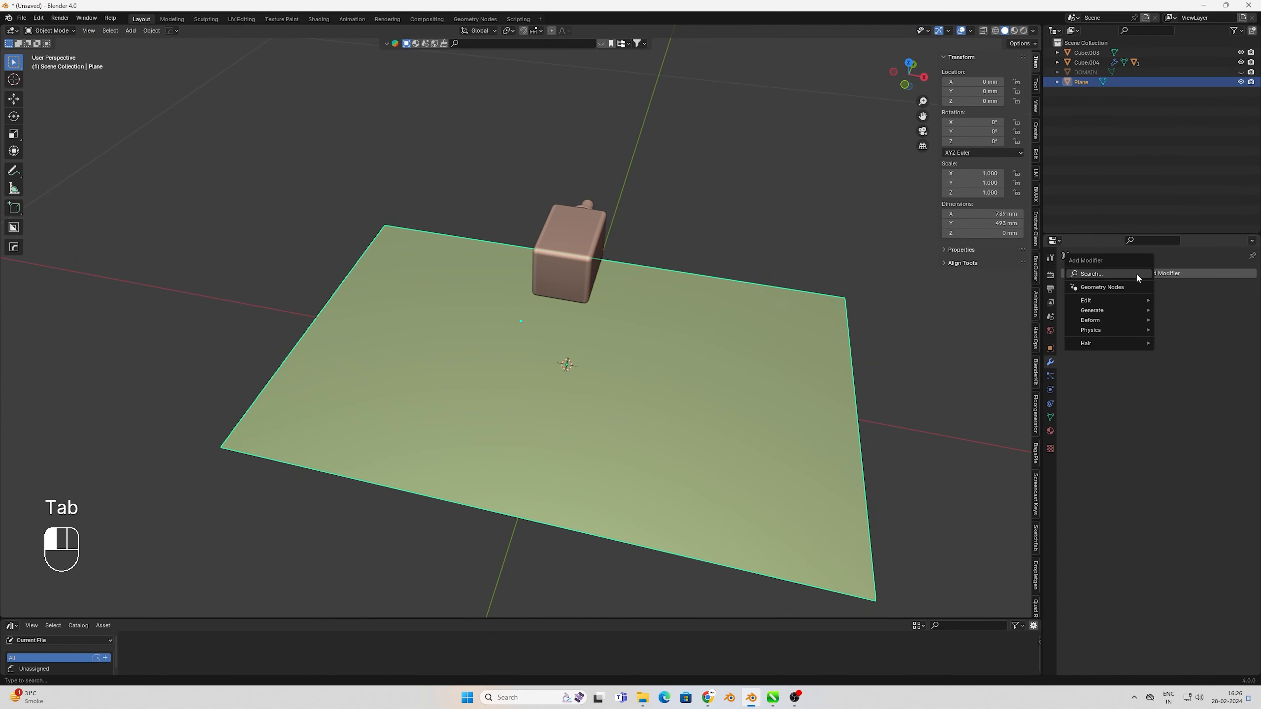
type("tri")
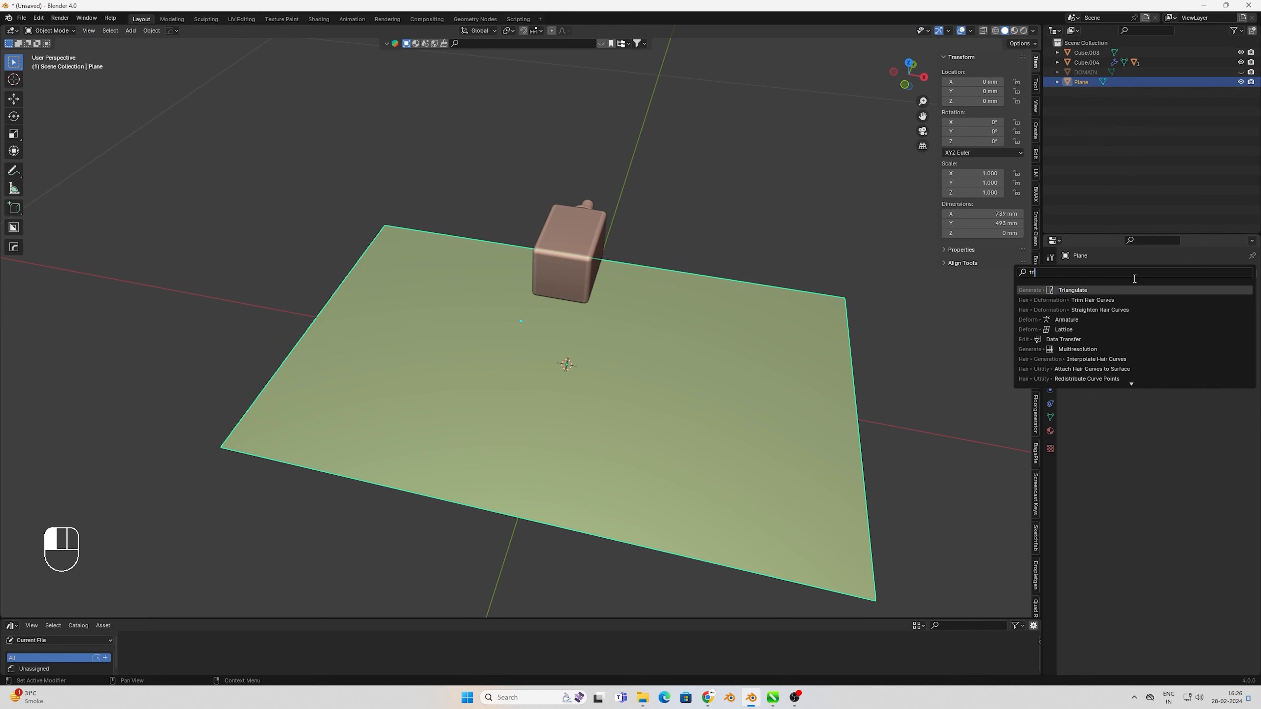
key("Escape")
middle_click_drag(653, 409, 663, 422)
key("Tab")
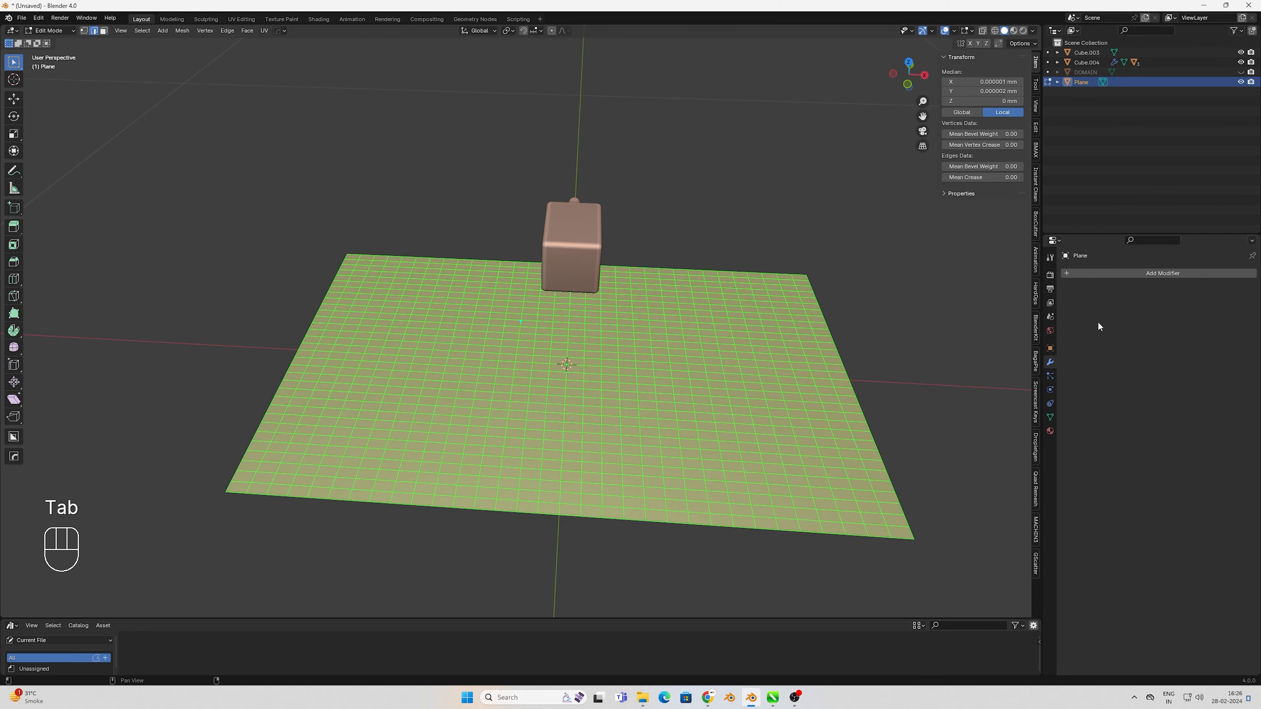
Add a Triangulate modifier to the plane, return to Object Mode and check the mesh by toggling the viewport shading
left_click(1121, 268)
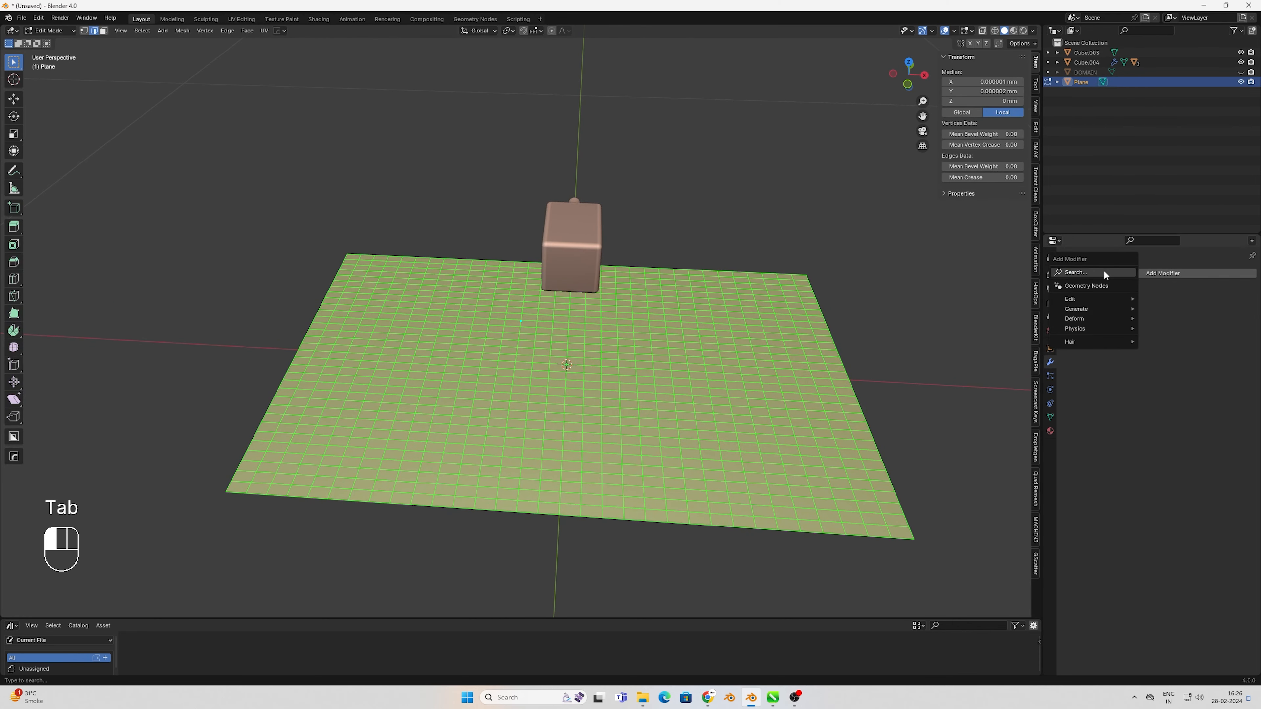
left_click(1103, 270)
type("tri")
left_click(1101, 286)
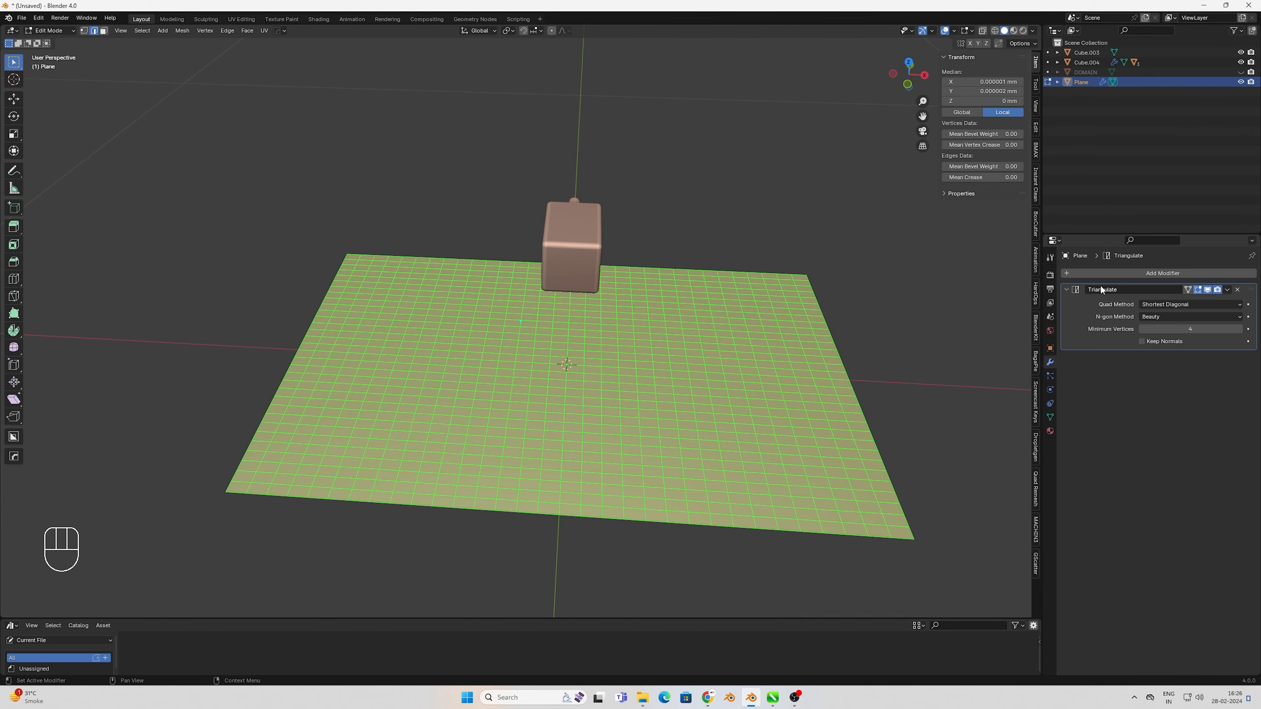
key("Tab")
key("Tab")
key("Tab")
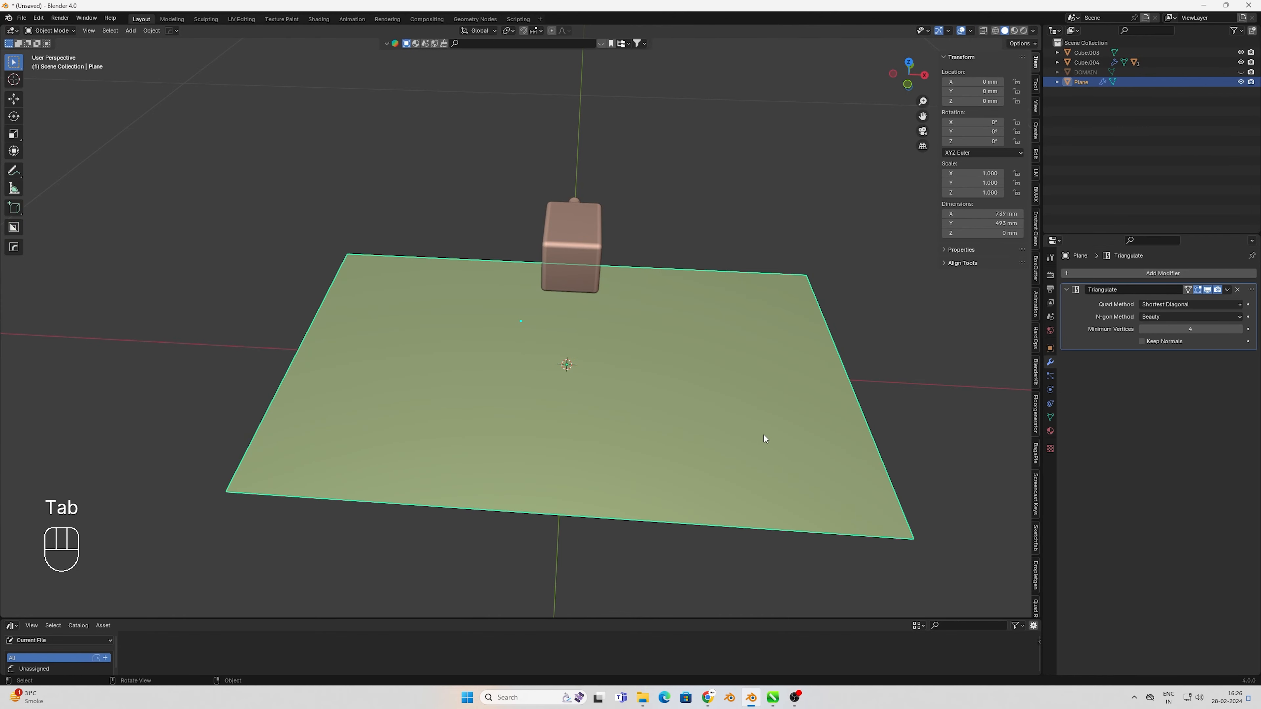
key("z")
key("z")
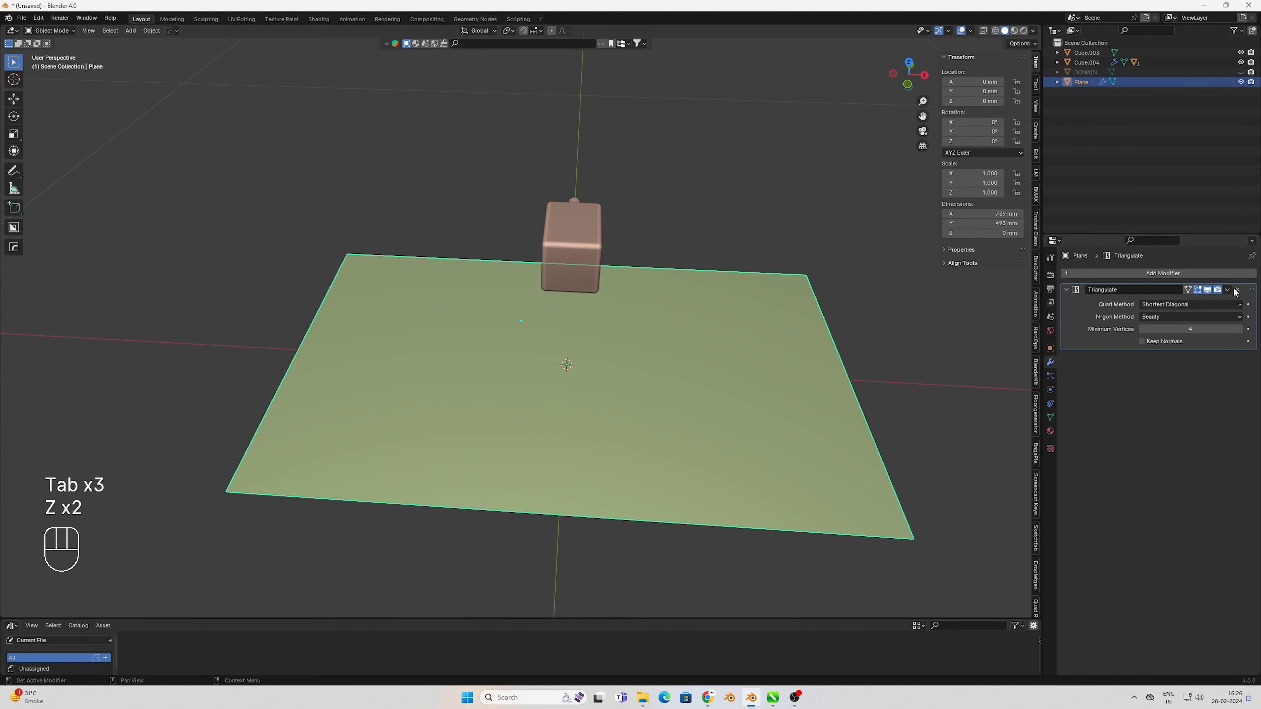
Apply the plane's Triangulate modifier and select all of its faces in Edit Mode
key("ctrl+a")
key("Tab")
middle_click_drag(770, 427, 704, 419)
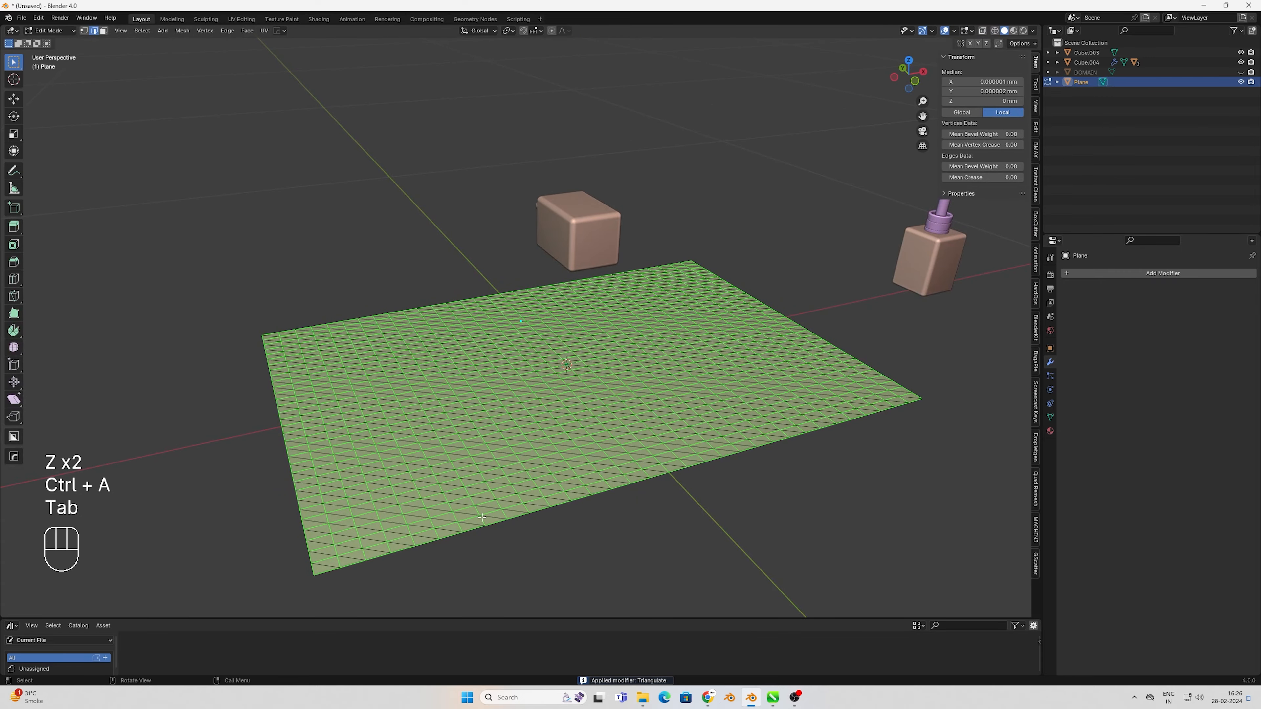
key("3")
scroll(498, 472, "up", 2)
key("a")
Extrude all the plane's faces upward along Z by about 158 mm in front view, and return to Object Mode
key("KP_0")
key("KP_1")
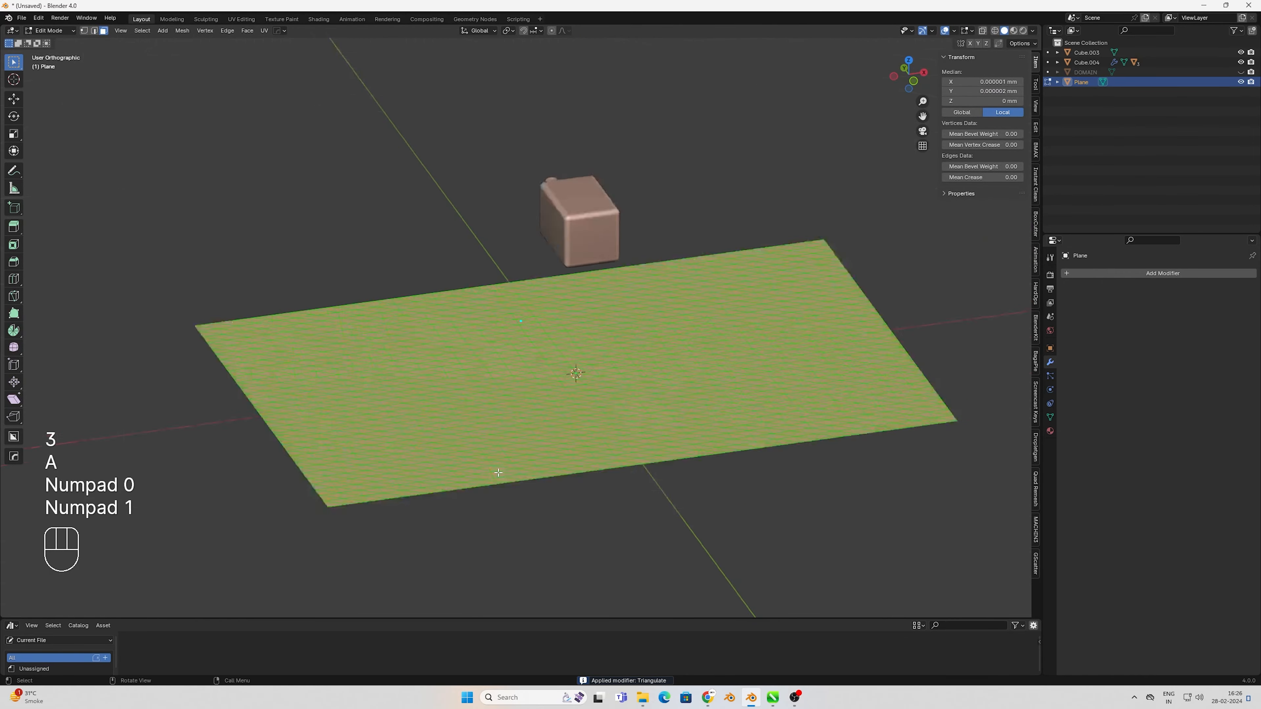
middle_click_drag(481, 470, 700, 511, "shift")
key("e")
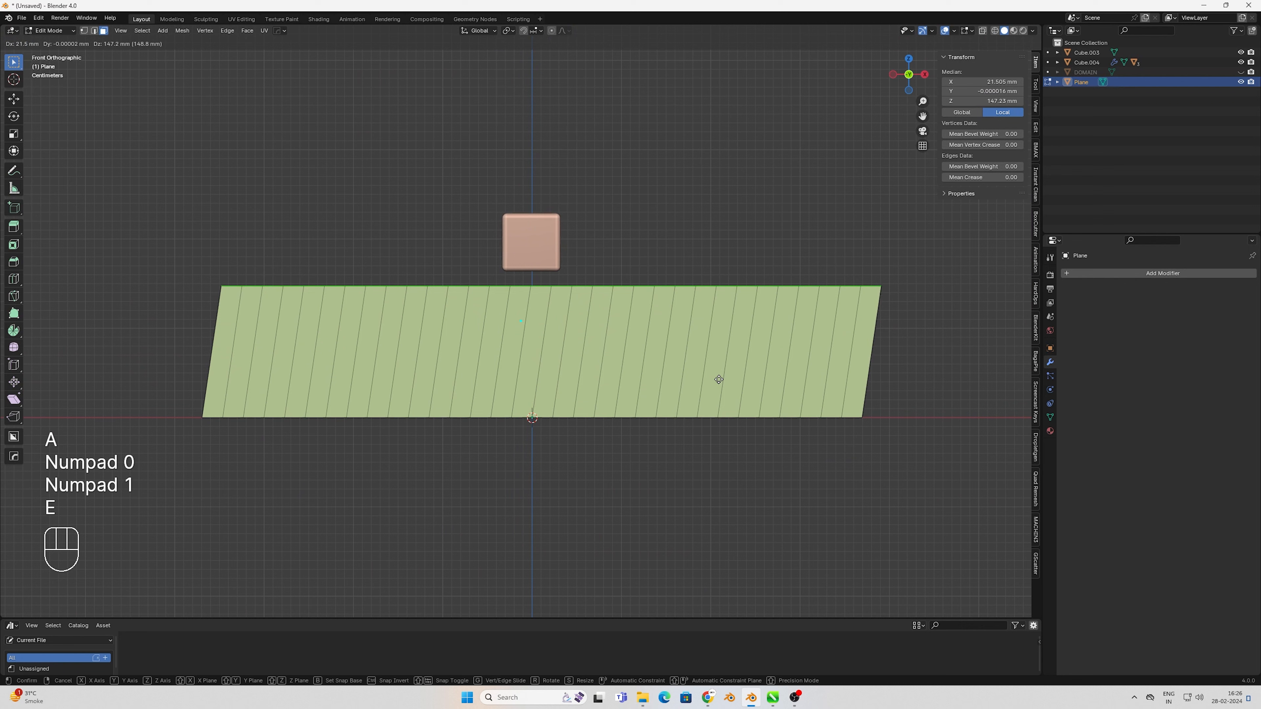
left_click(709, 370)
key("z")
key("z")
key("z")
key("z")
key("z")
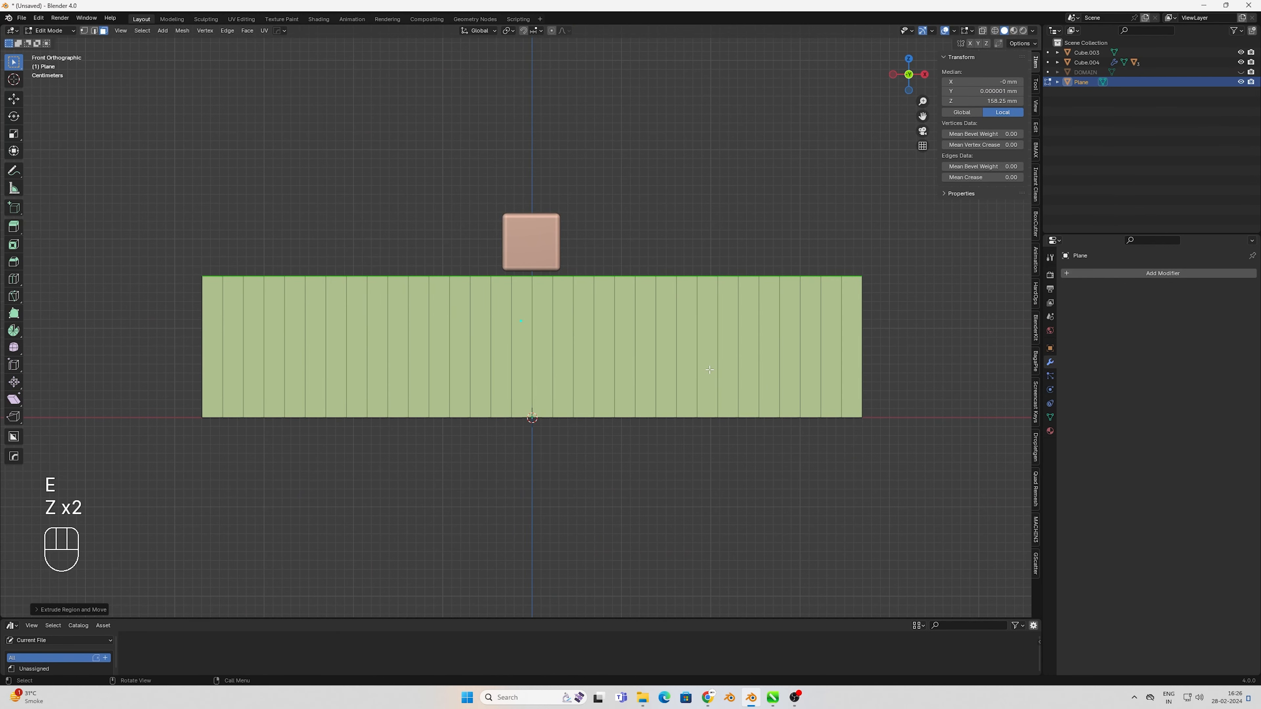
key("Tab")
Inspect the extruded block from several angles, switching the viewport between wireframe and solid shading
mouse_move(597, 319)
middle_mouse_down()
mouse_move(589, 397)
mouse_move(568, 398)
middle_mouse_up()
key("z")
left_click(529, 389)
key("z")
left_click(575, 388)
key("KP_1")
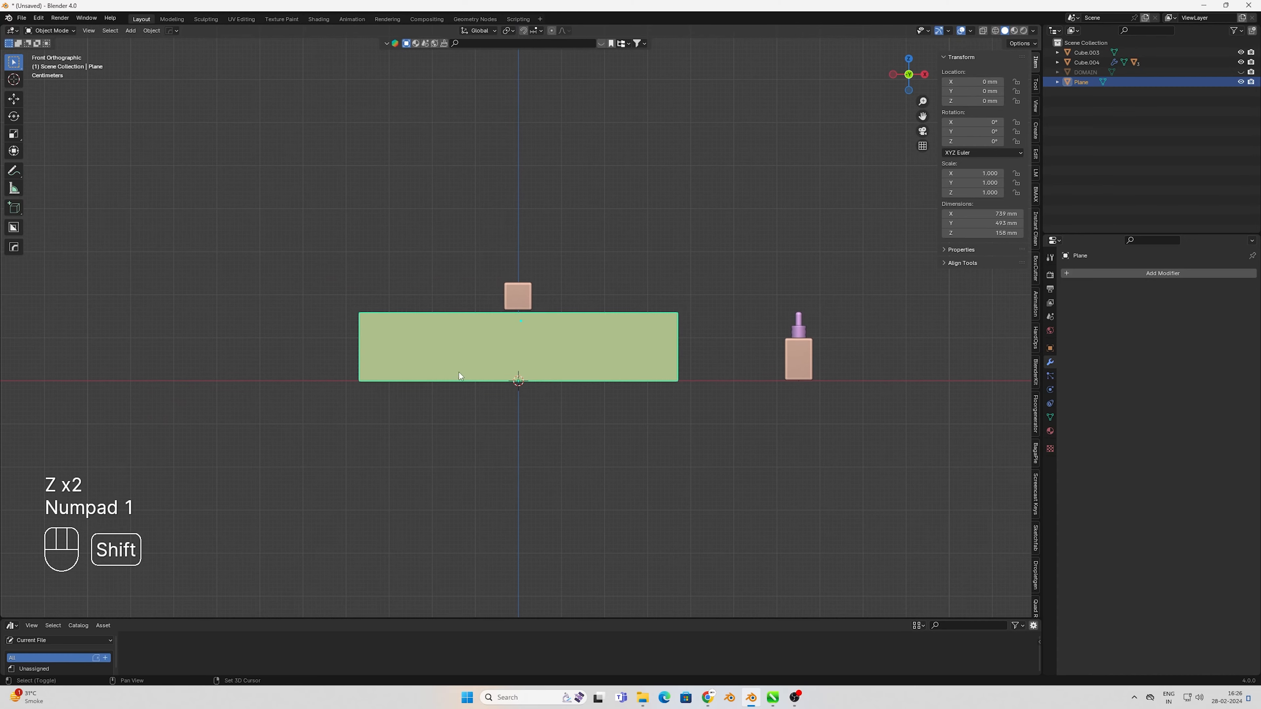
key("z")
left_click(494, 344)
scroll(449, 355, "up", 4)
key("z")
left_click(489, 360)
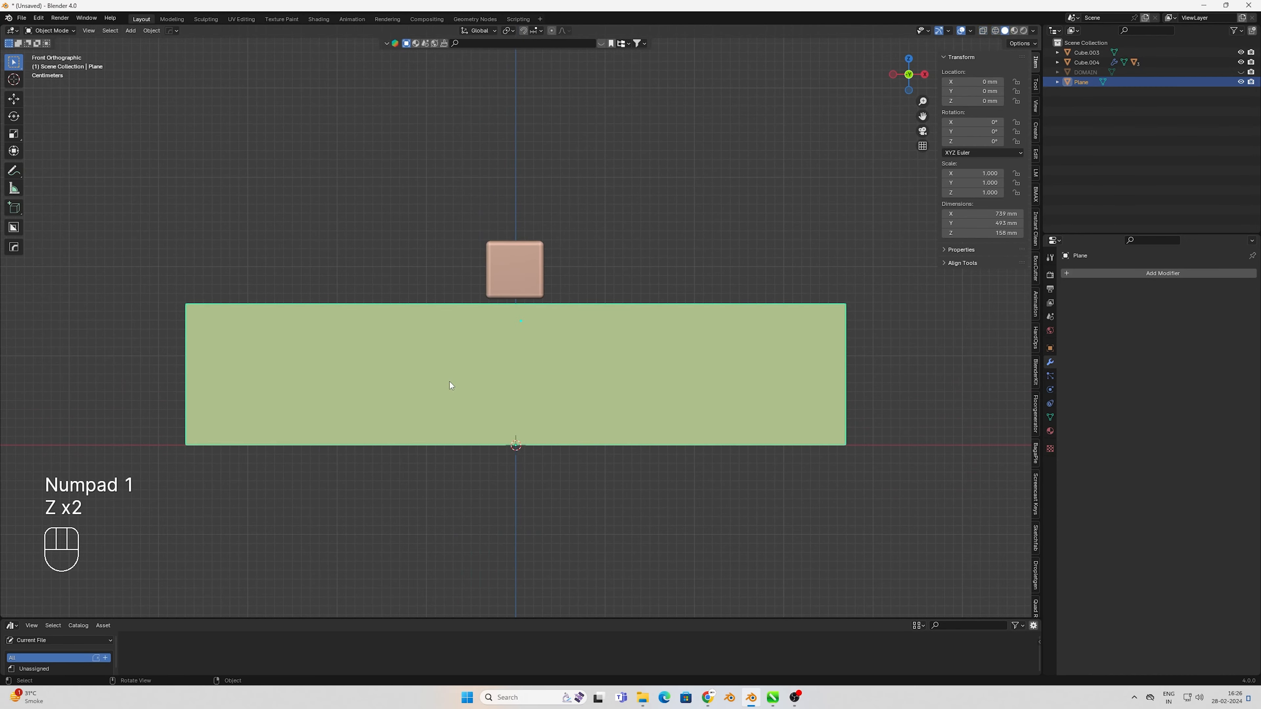
Add a cube mesh at the world origin and scale it down uniformly to about 778 mm
scroll(471, 380, "down", 3)
middle_click_drag(543, 376, 505, 405, "shift")
key("shift+a")
mouse_move(481, 215)
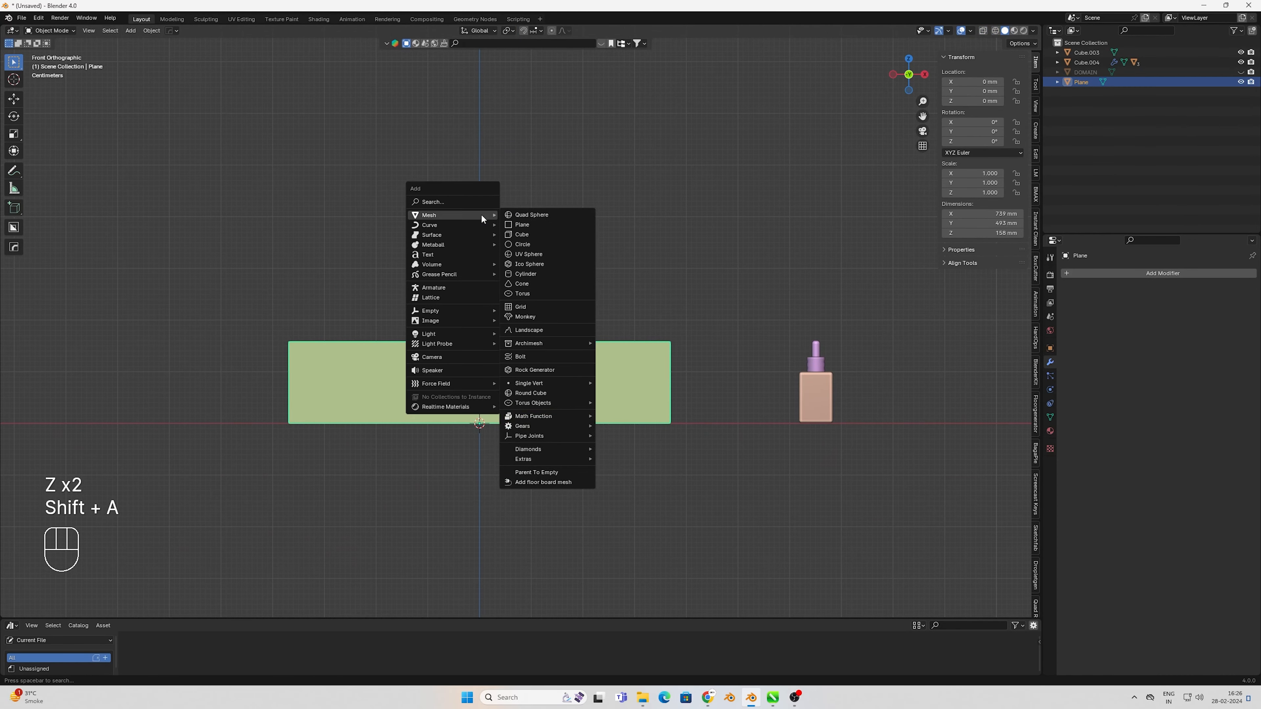
left_click(522, 235)
scroll(541, 272, "down", 5)
key("s")
key("s")
key("s")
left_click(629, 411)
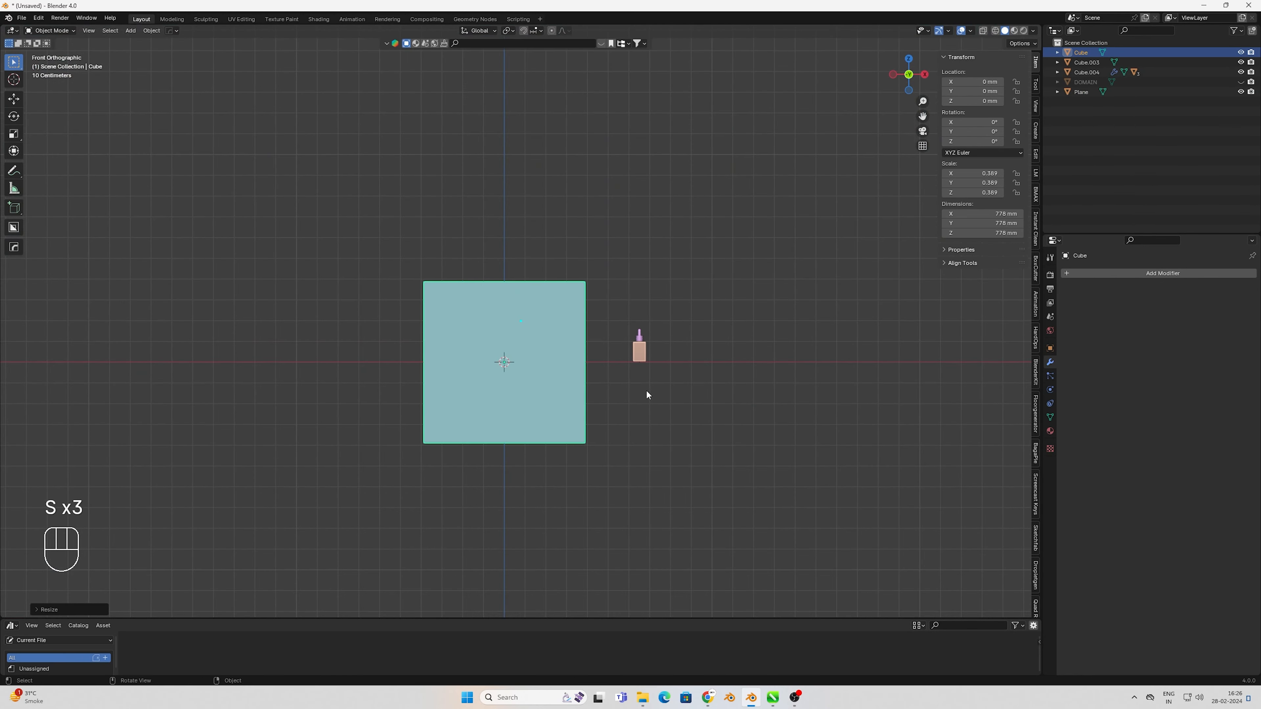
Show the scene in wireframe and scale the cube to about 743 mm, just wider than the extruded block
key("z")
left_click(551, 383)
scroll(529, 380, "up", 4)
key("s")
key("s")
key("s")
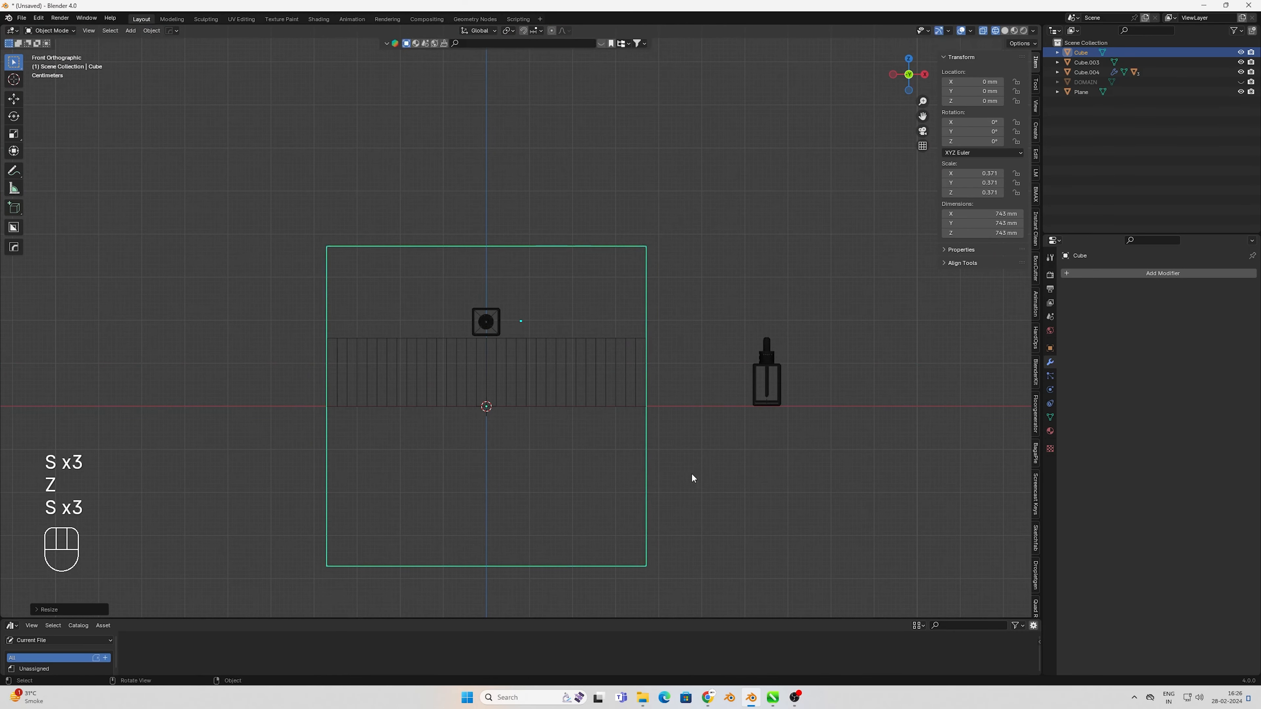
key("s")
Raise the cube along Z around the block and bottle, and reduce its height to about 595 mm
key("g")
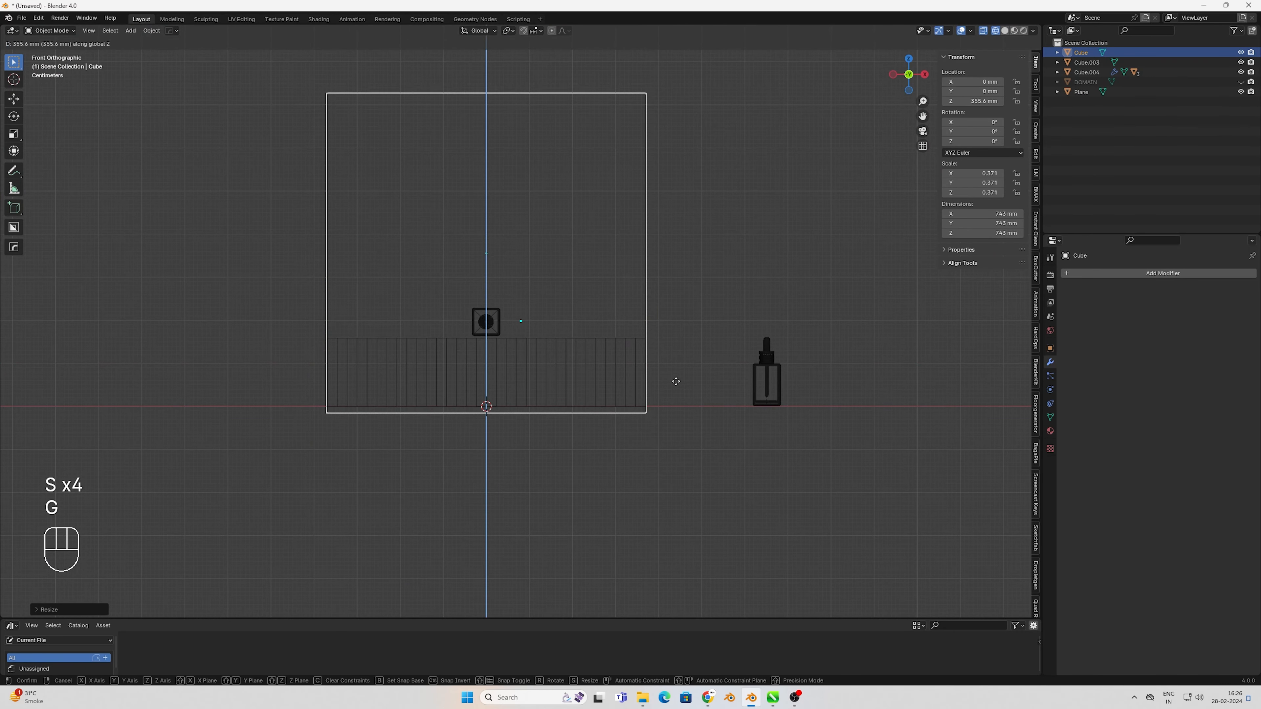
left_click(675, 399)
scroll(695, 516, "up", 4)
key("s")
key("z")
key("z")
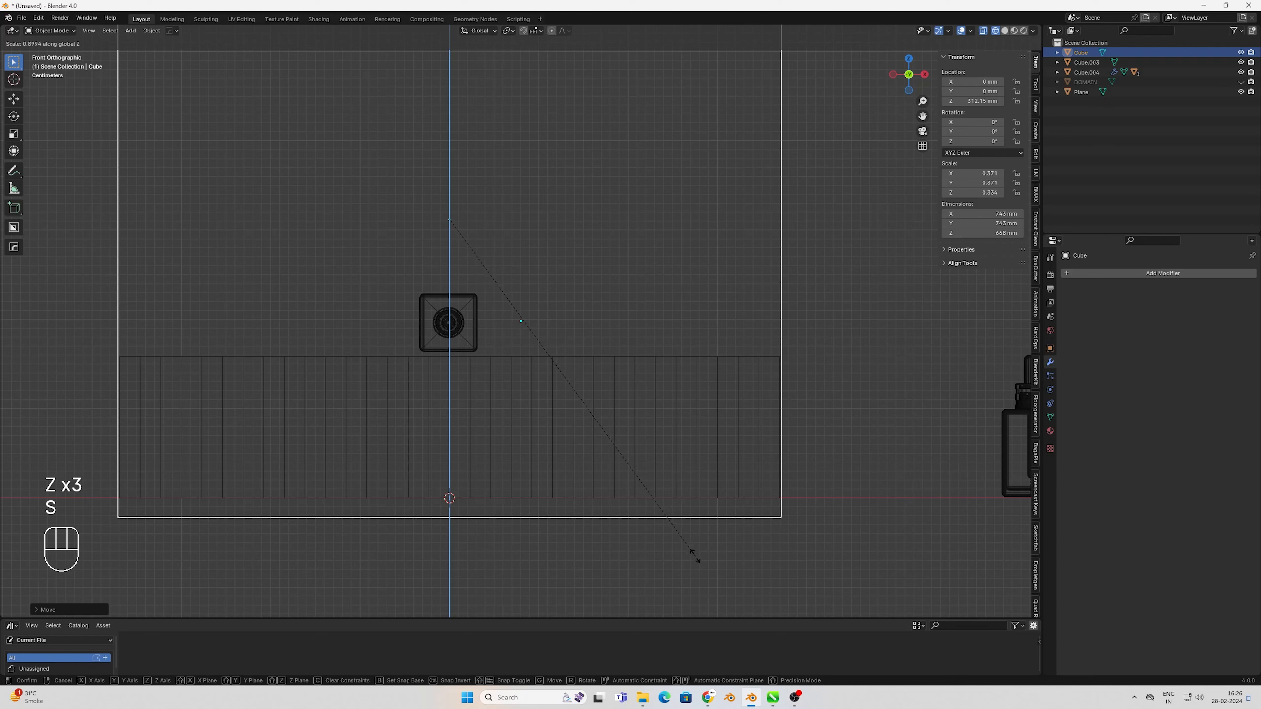
left_click(664, 507)
Lower the cube along Z to about 249 mm and reduce its height to about 441 mm
scroll(665, 492, "down", 2)
key("g")
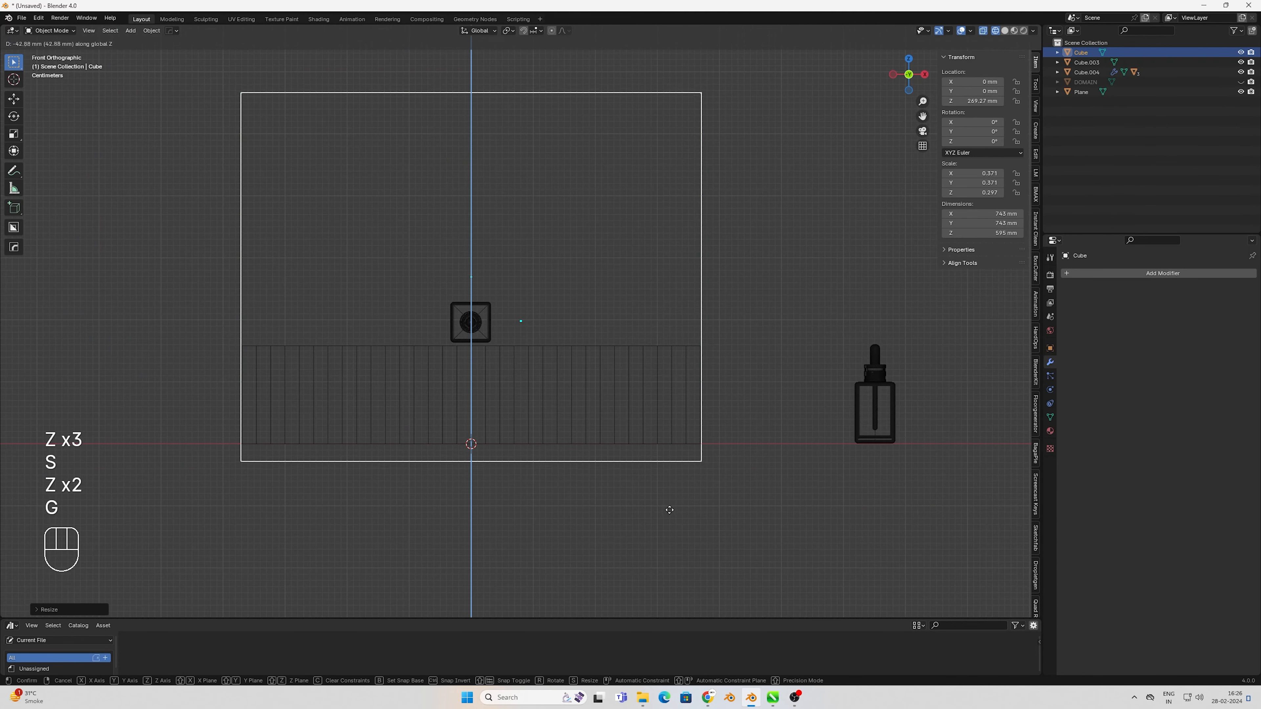
key("z")
key("z")
key("s")
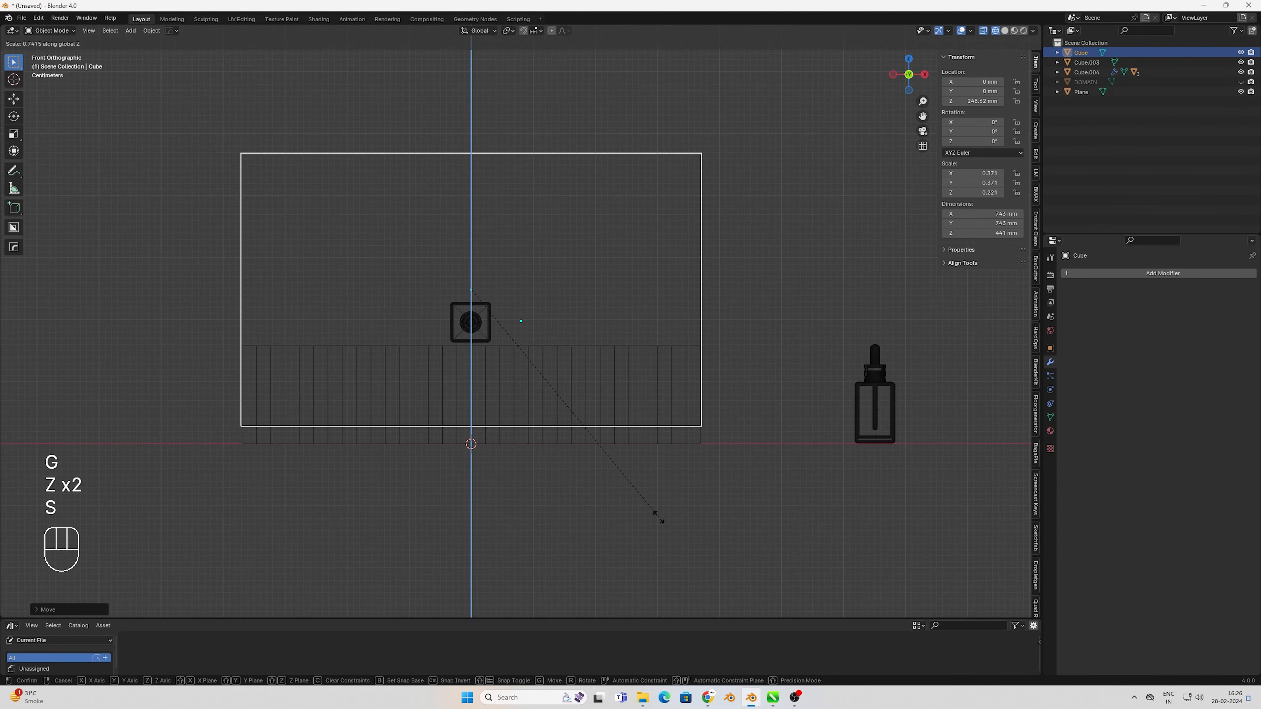
key("z")
key("z")
key("z")
key("z")
left_click(656, 516)
Lower the cube to about Z 215.5 mm so its base sits just below the block's base
key("g")
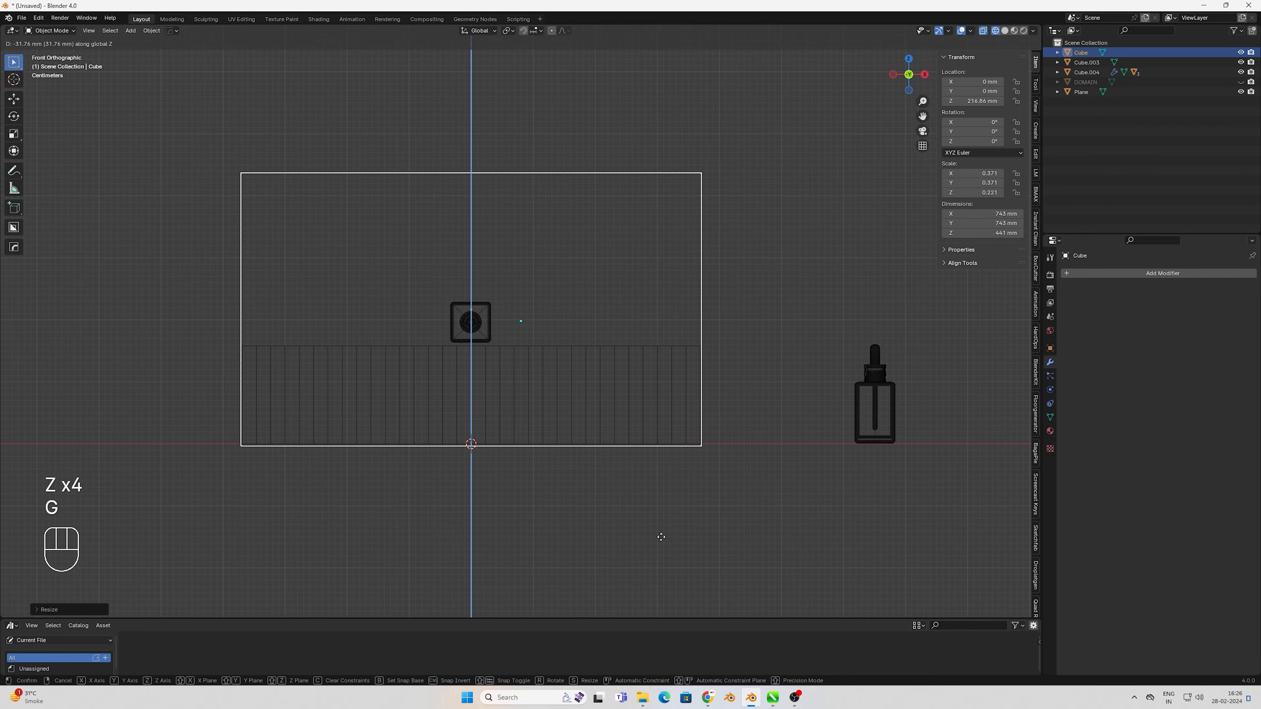
left_click(661, 540, "shift")
scroll(618, 480, "up", 3)
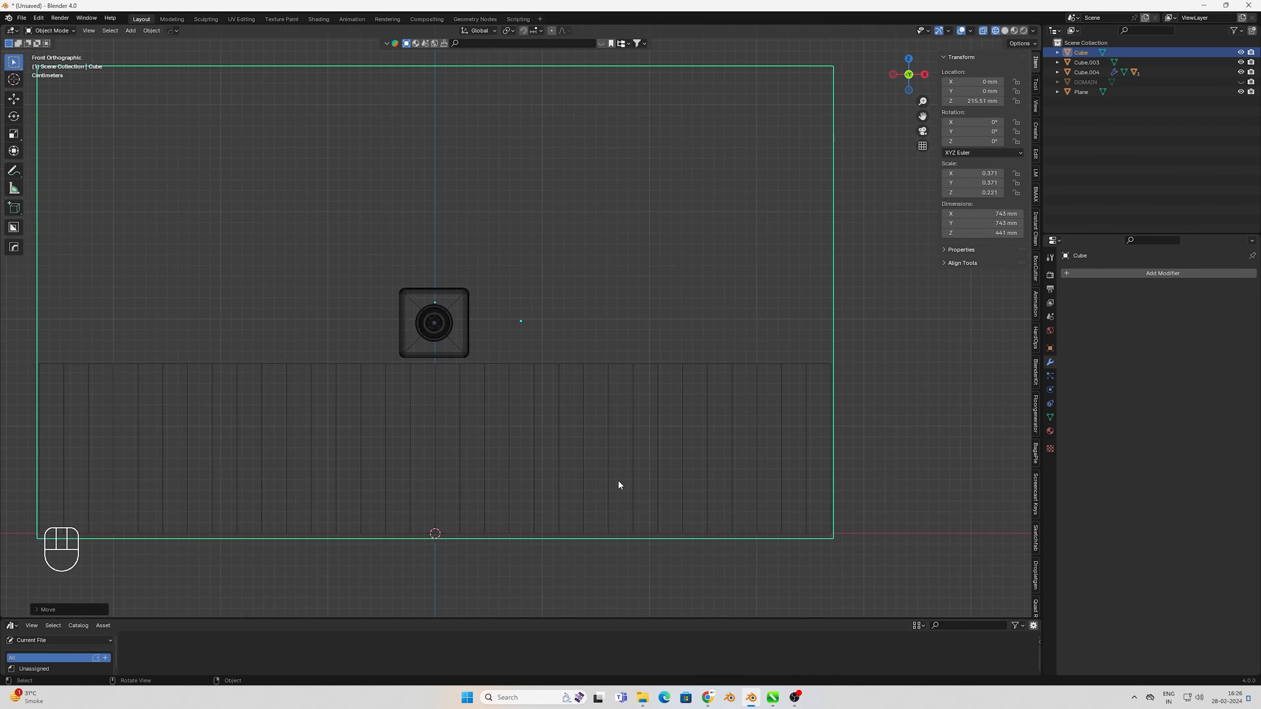
middle_click_drag(474, 298, 571, 388, "shift")
scroll(699, 530, "down", 2)
key("KP_1")
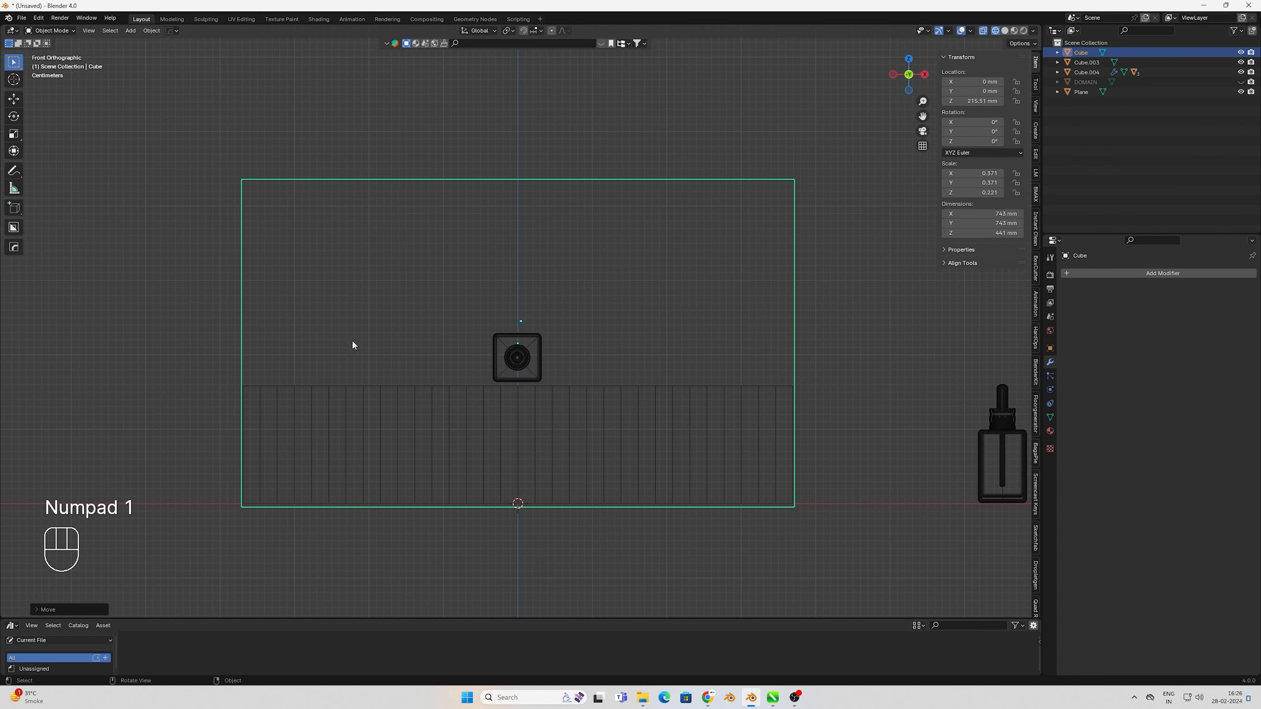
Apply all transforms to the cube and set its origin to its geometry
scroll(464, 395, "up", 1, "shift")
key("ctrl+a")
left_click(579, 409)
right_click(579, 408)
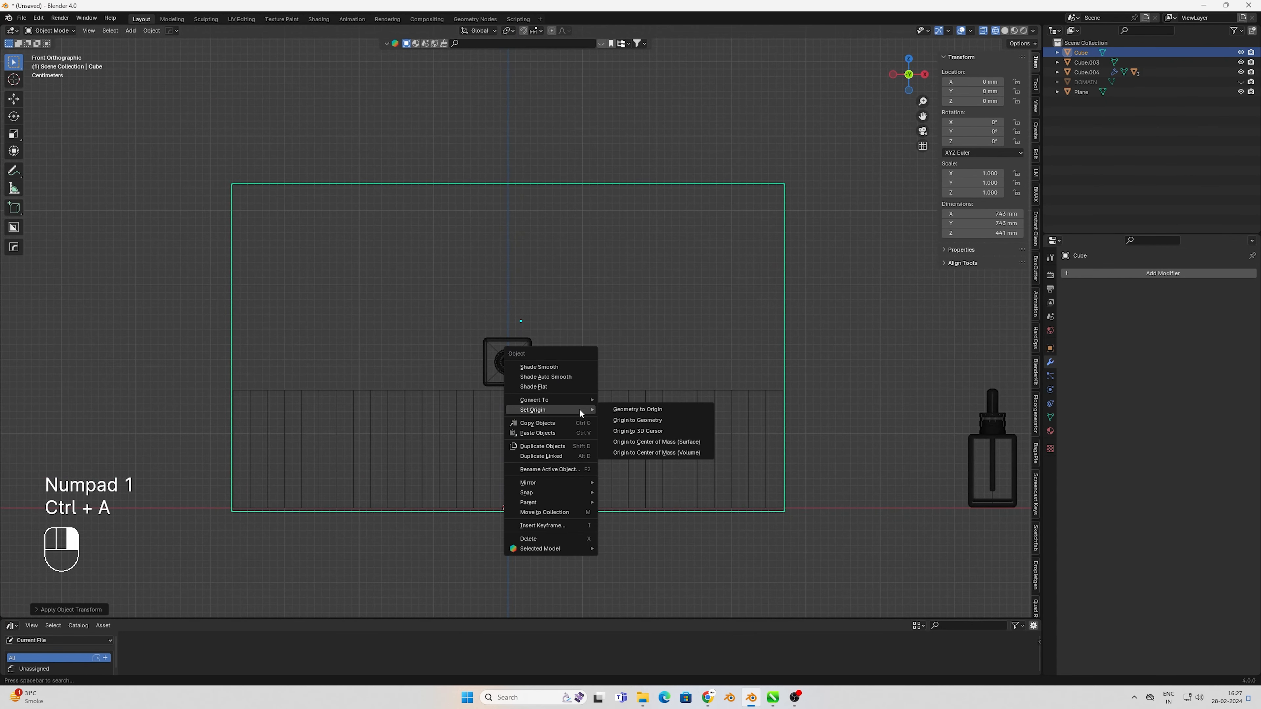
left_click(613, 418)
Raise the lying bottle along Z to about 312 mm inside the cube and check its placement from above
left_click(493, 359)
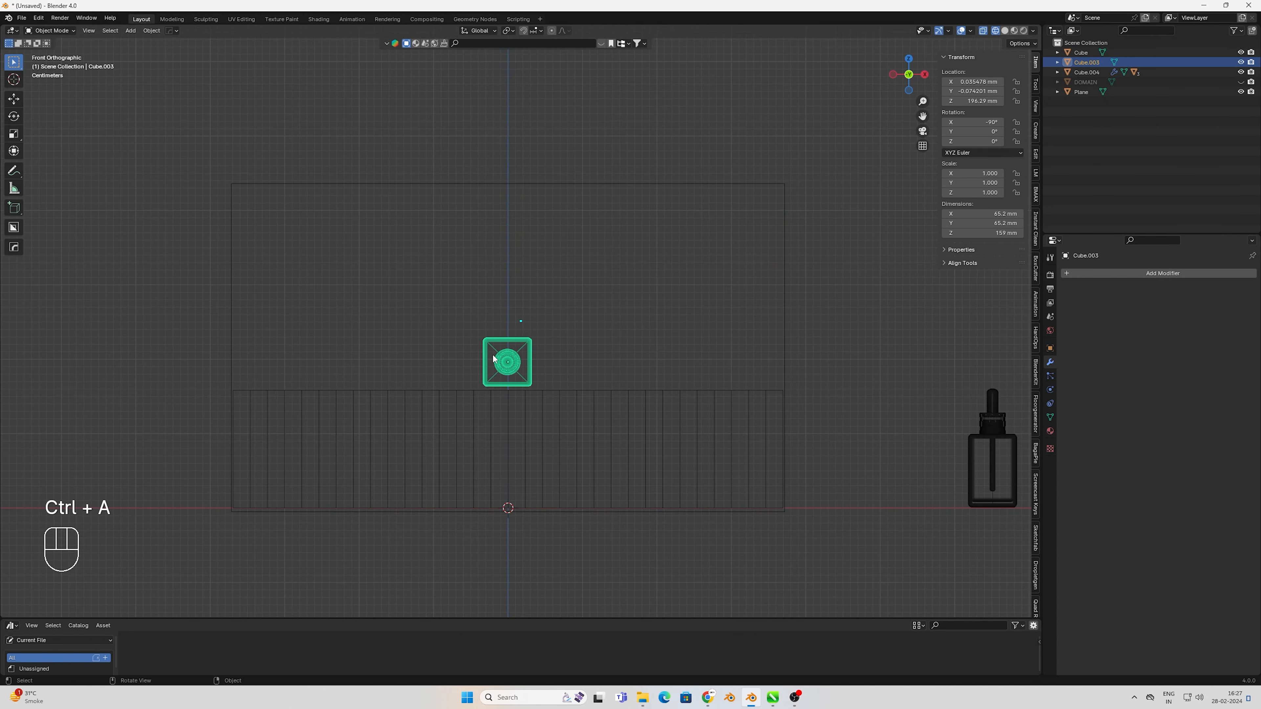
key("g")
key("z")
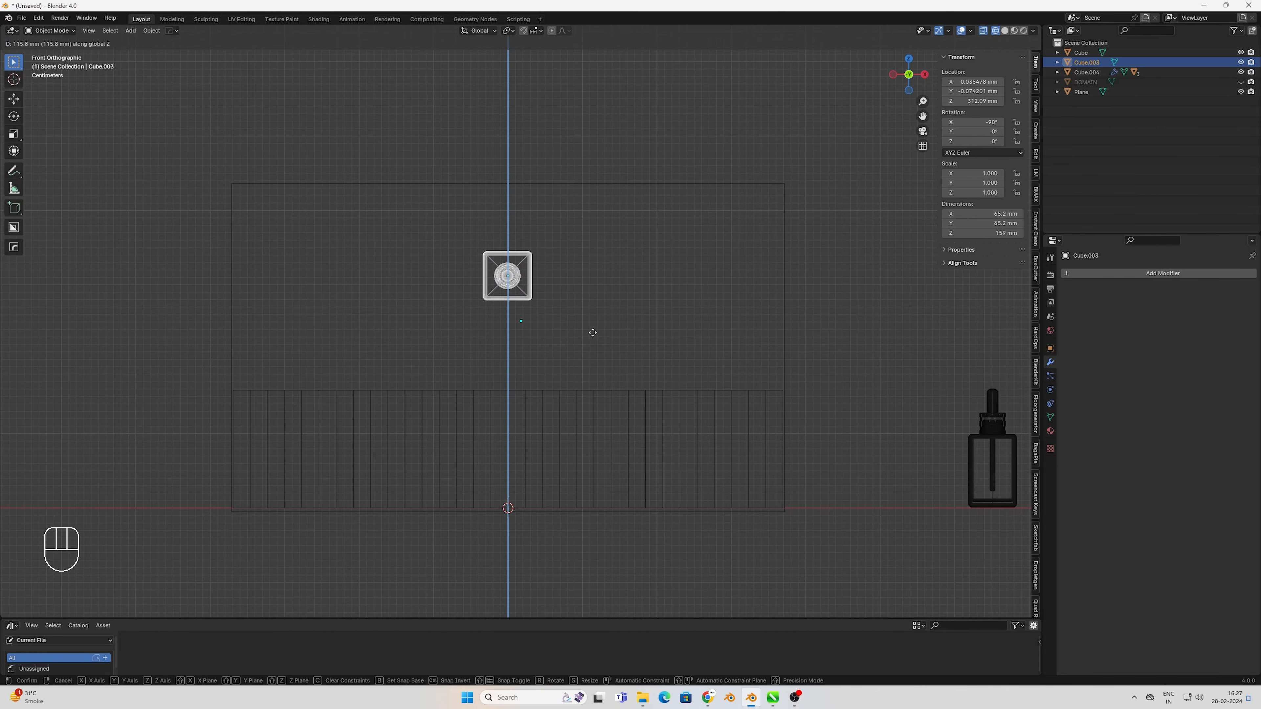
left_click(592, 332)
key("KP_7")
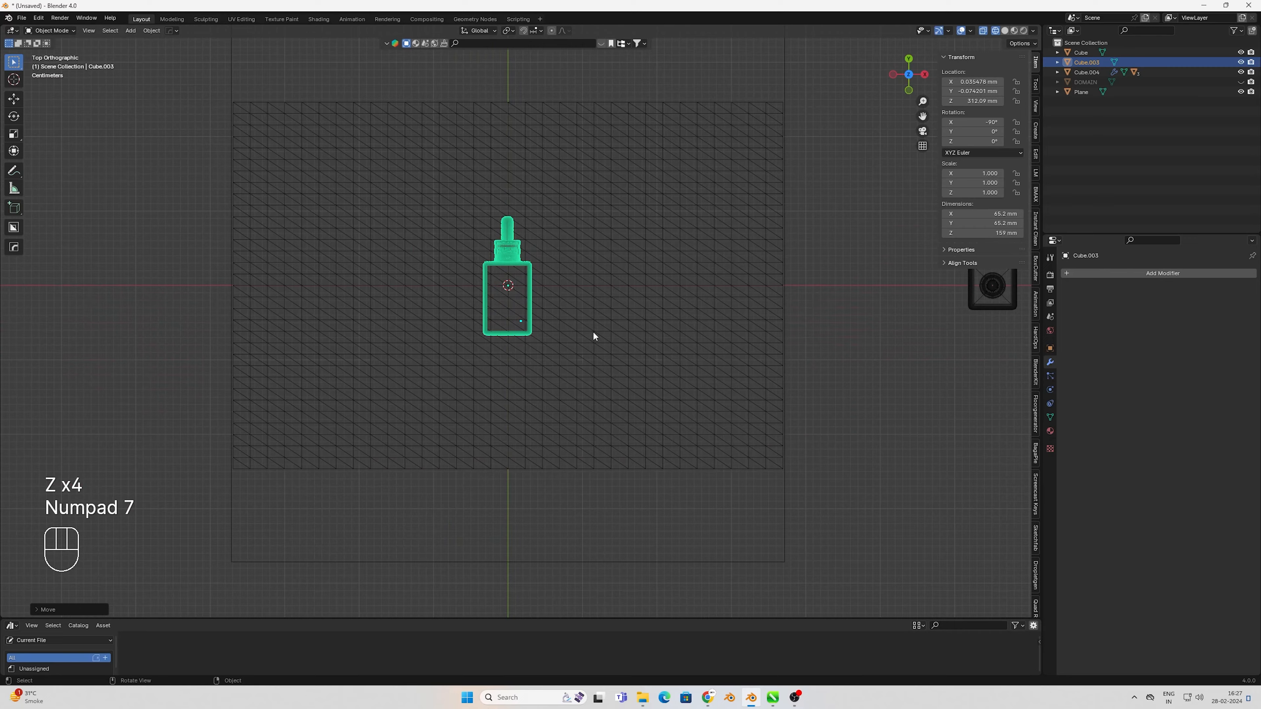
key("KP_1")
Change the Asset Browser area into a Timeline editor and adjust its height
left_click_drag(510, 619, 2, 524)
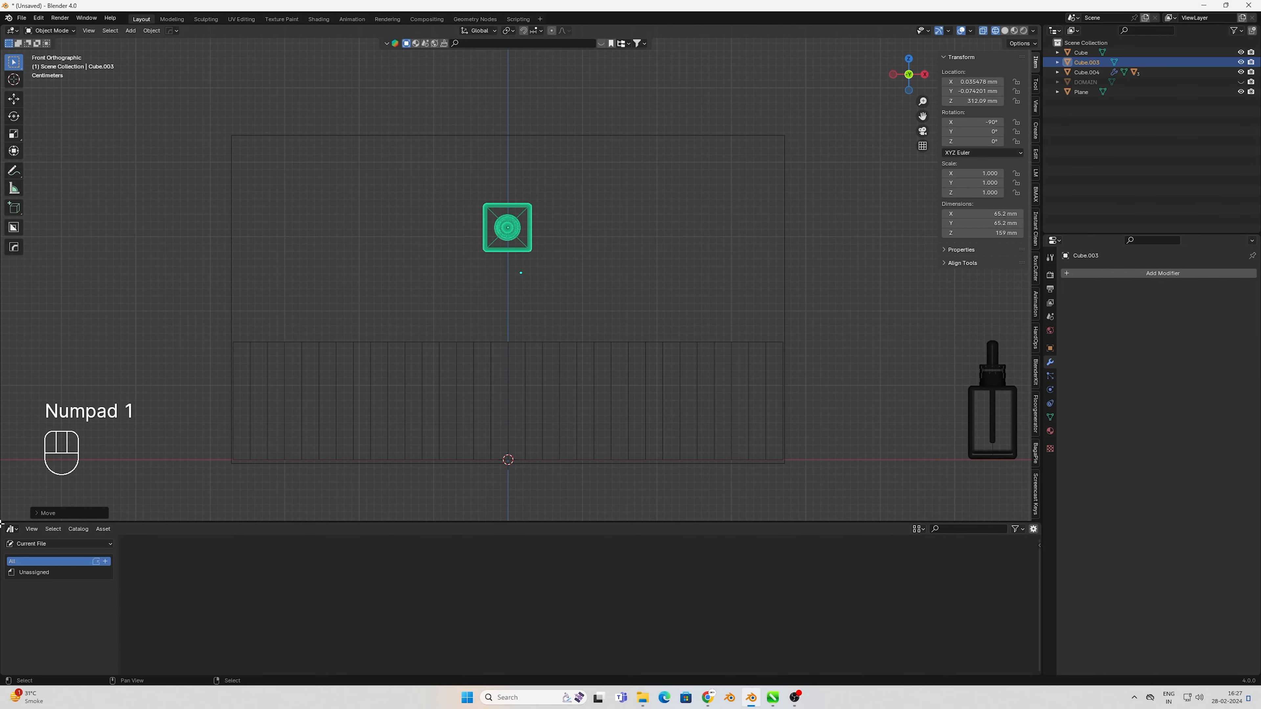
left_click(17, 530)
left_click(32, 555)
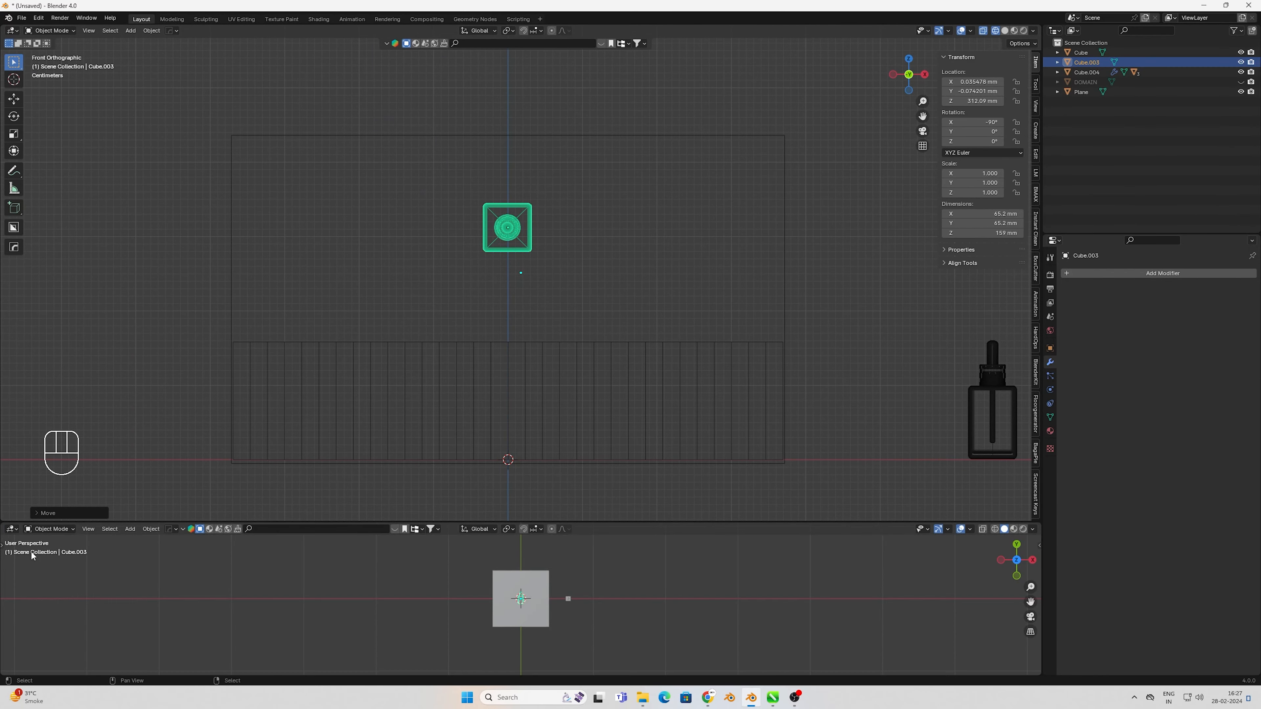
left_click(12, 529)
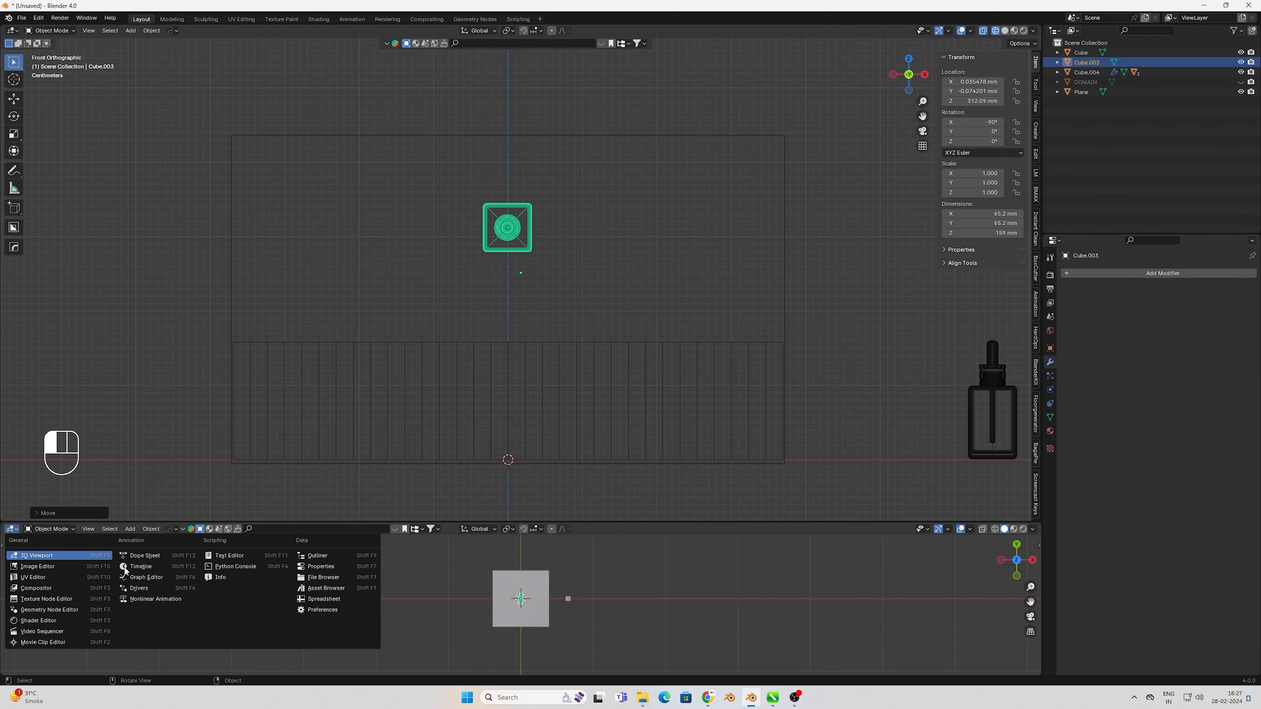
left_click(149, 577)
left_click(9, 529)
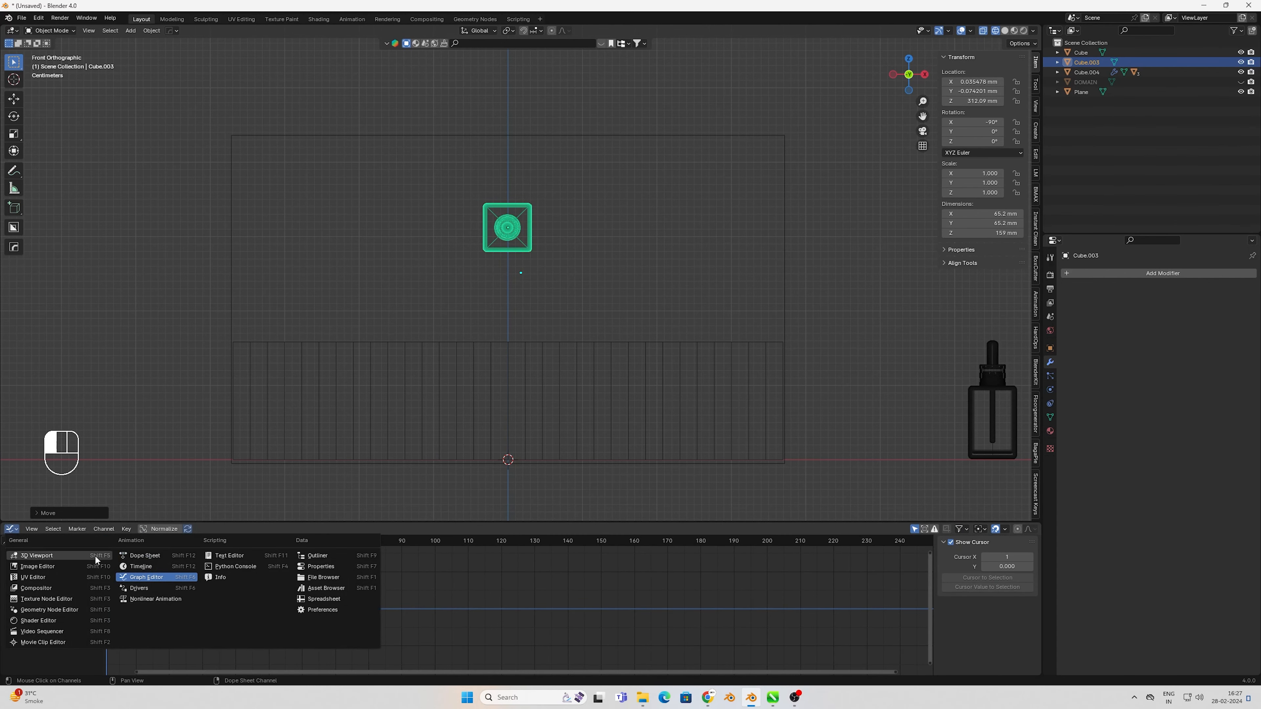
left_click(149, 565)
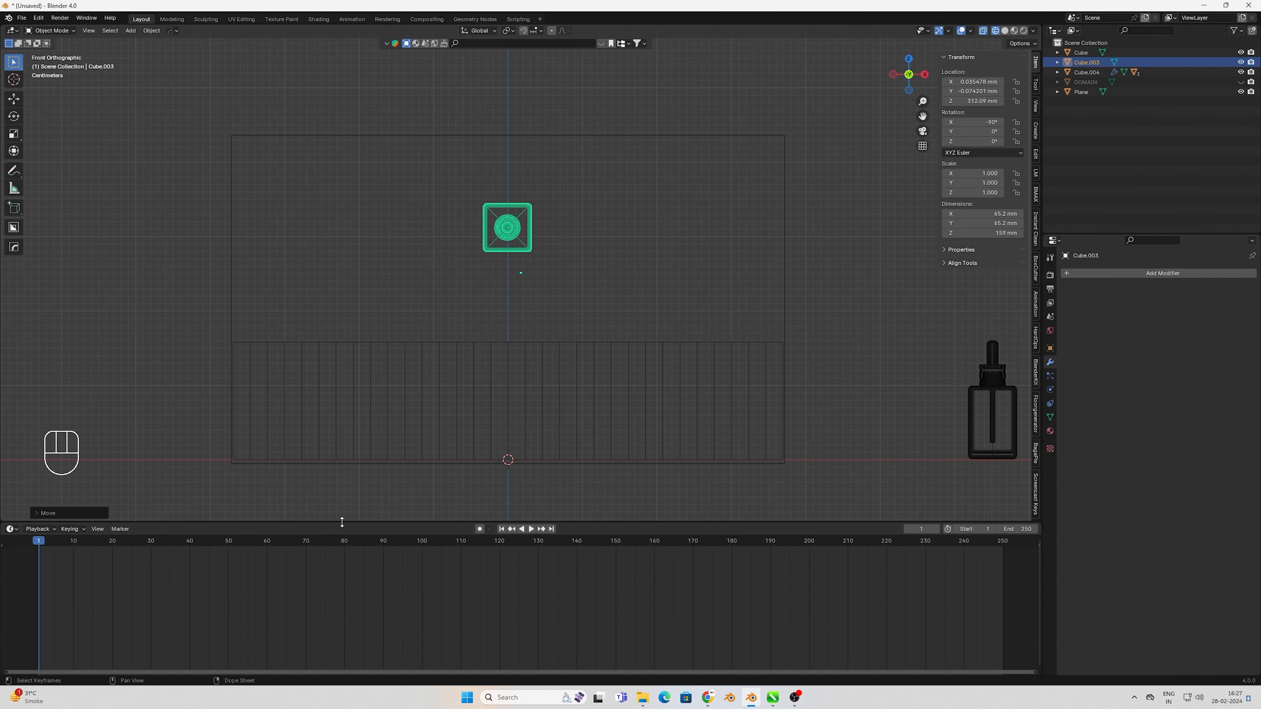
left_click_drag(342, 522, 342, 559)
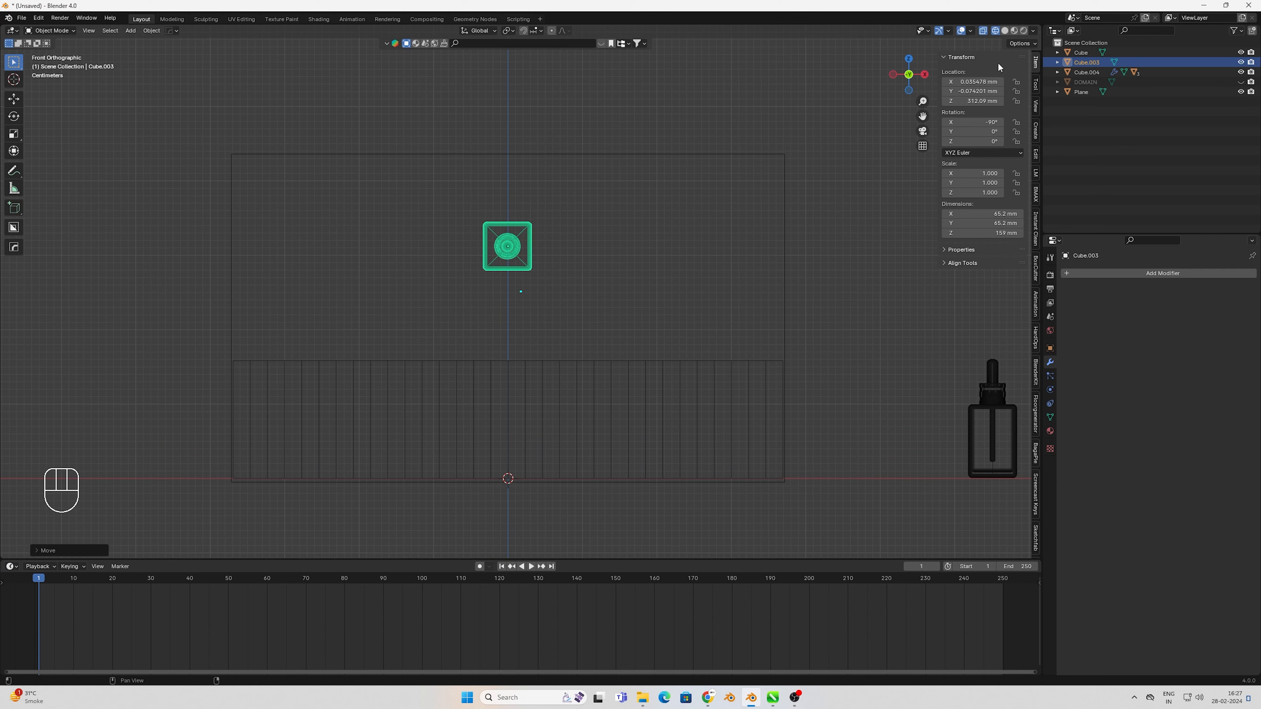
Apply all transforms to the lying bottle
left_click(516, 258)
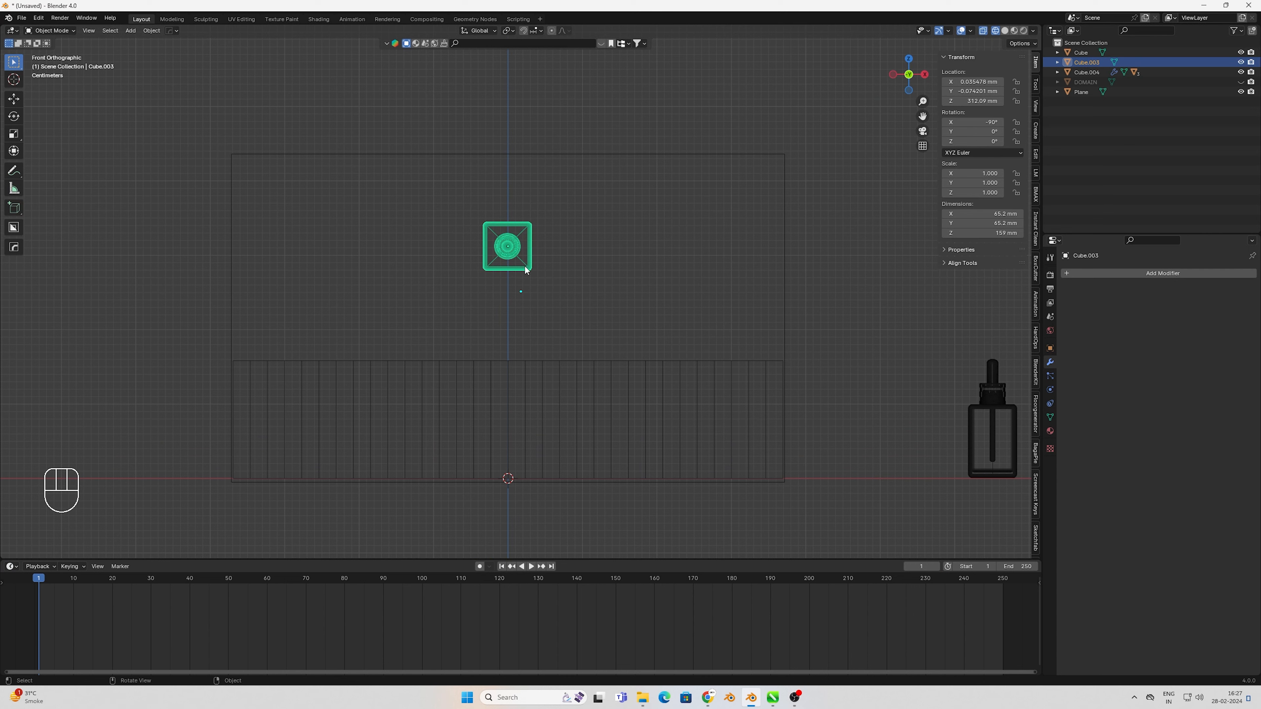
key("ctrl+a")
left_click(589, 240)
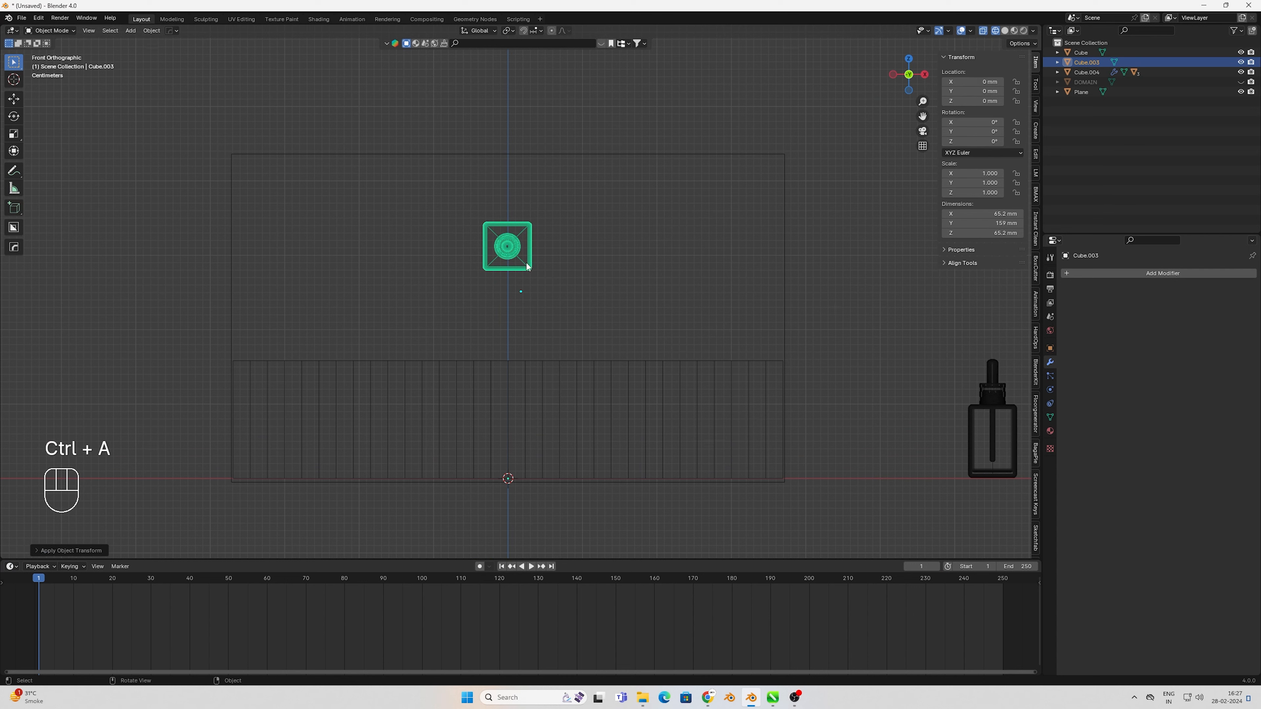
Set the bottle's origin to its geometry and insert a location and rotation keyframe at frame 1
right_click(527, 267)
mouse_move(526, 261)
left_click(584, 272)
key("i")
key("i")
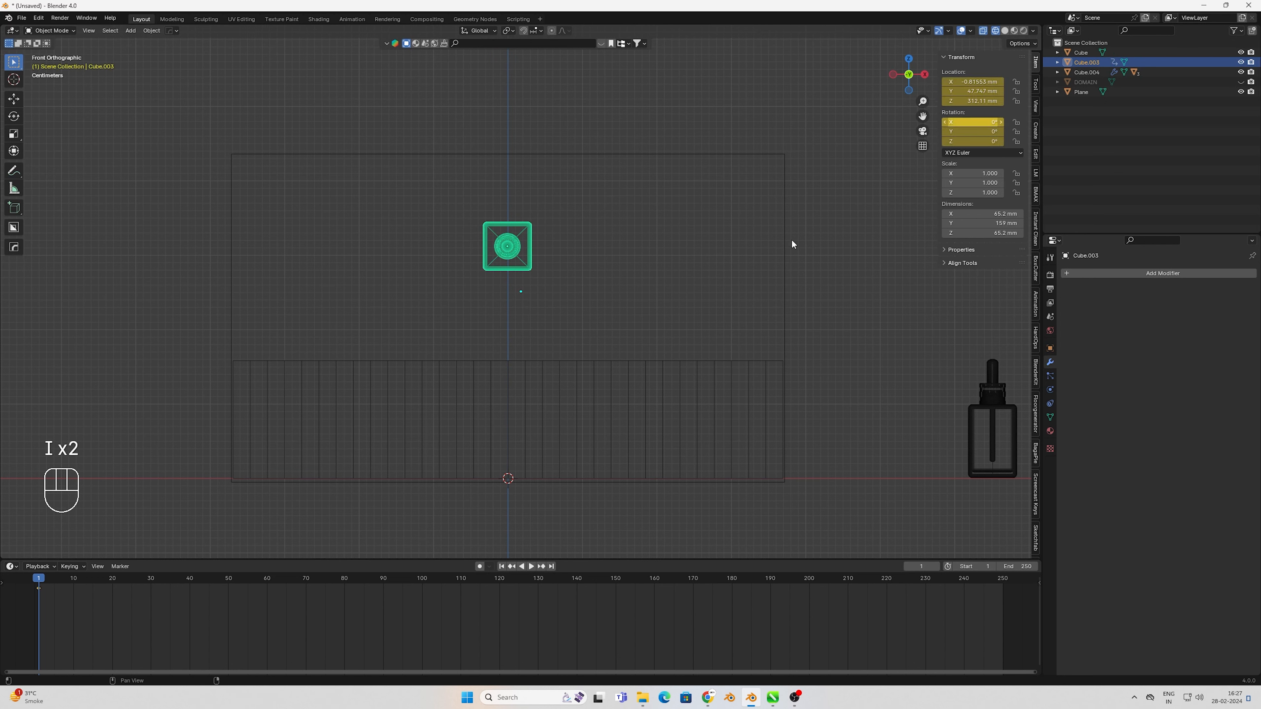
Try to lower the bottle along Z to about 83 mm at frame 7
left_click_drag(52, 577, 44, 577)
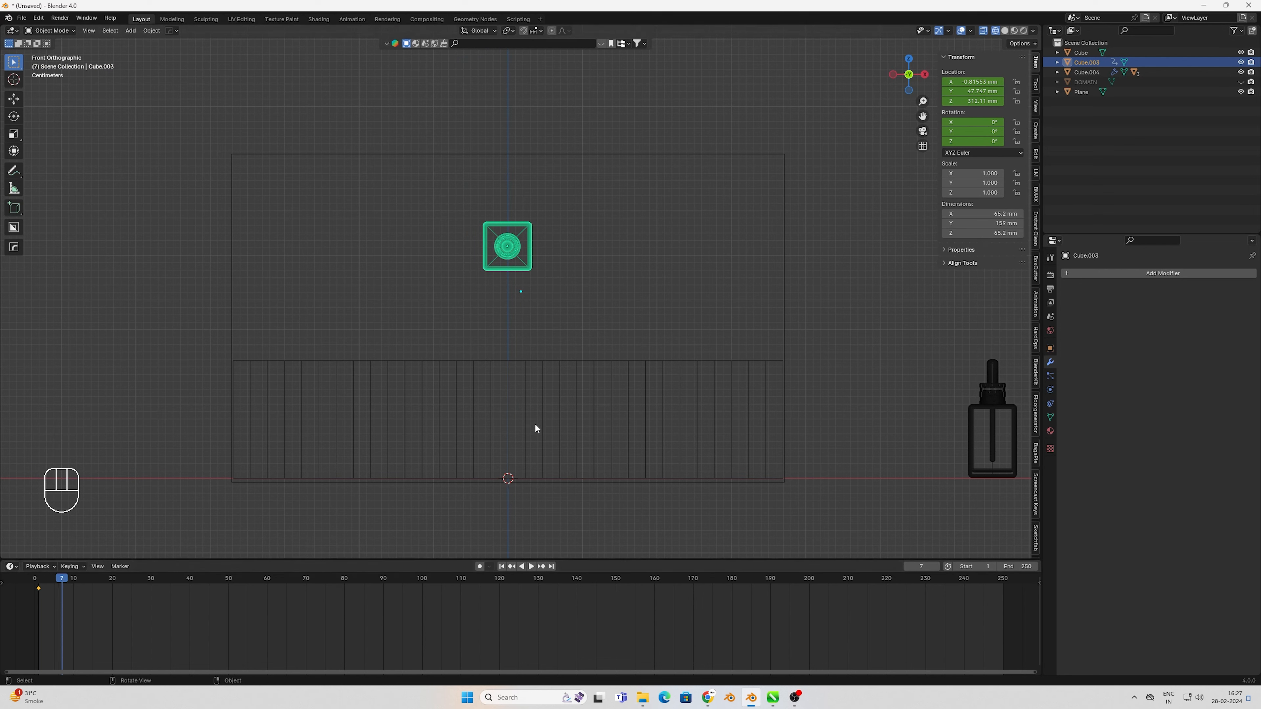
key("g")
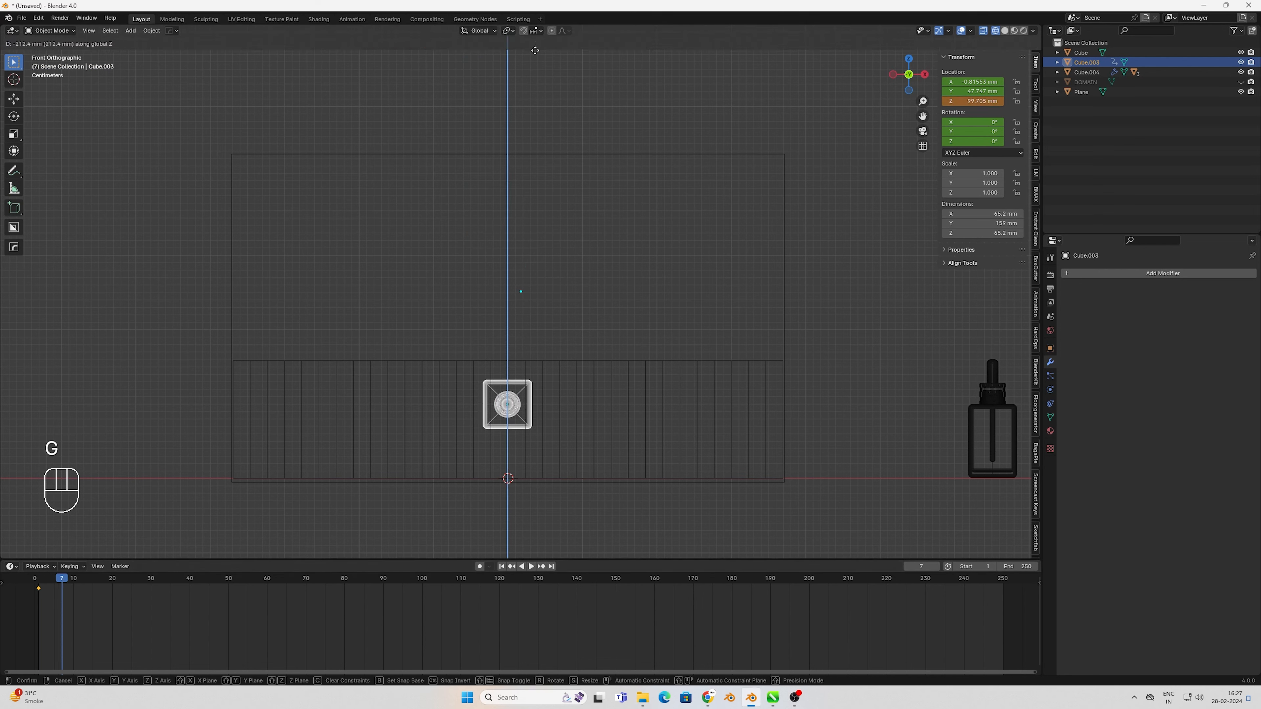
key("z")
key("z")
key("z")
key("z")
left_click(100, 322)
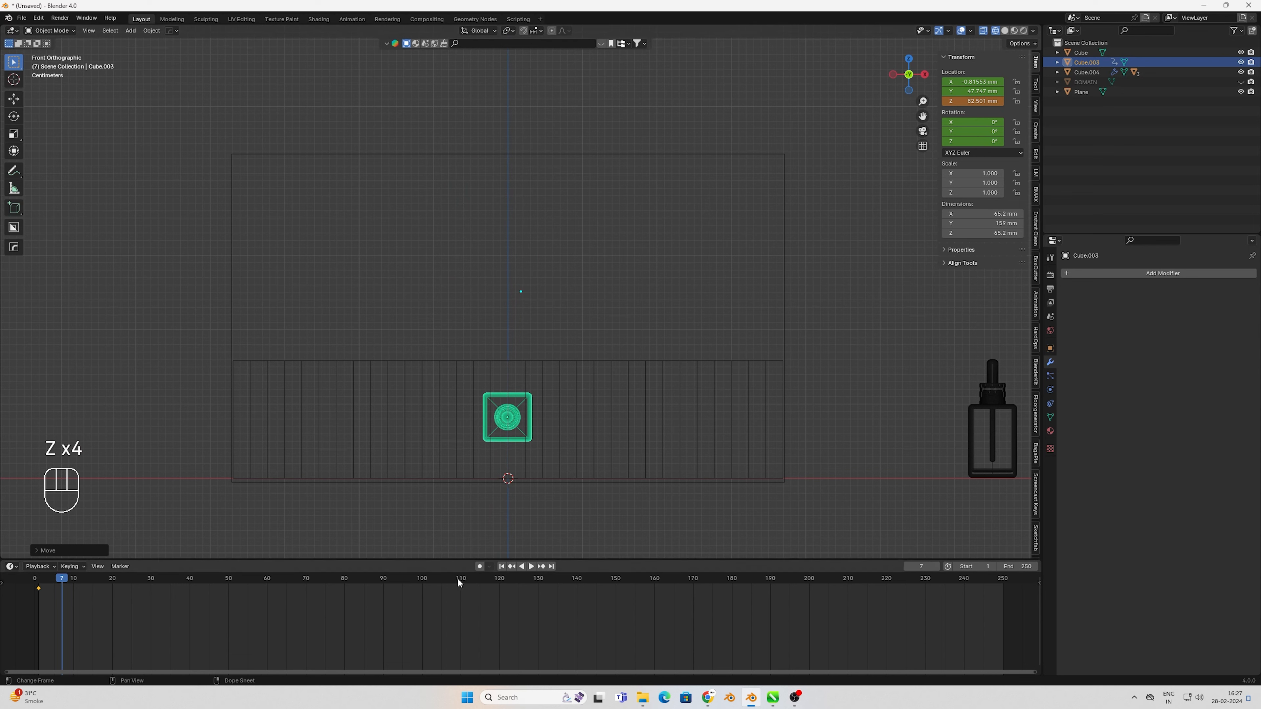
left_click(501, 566)
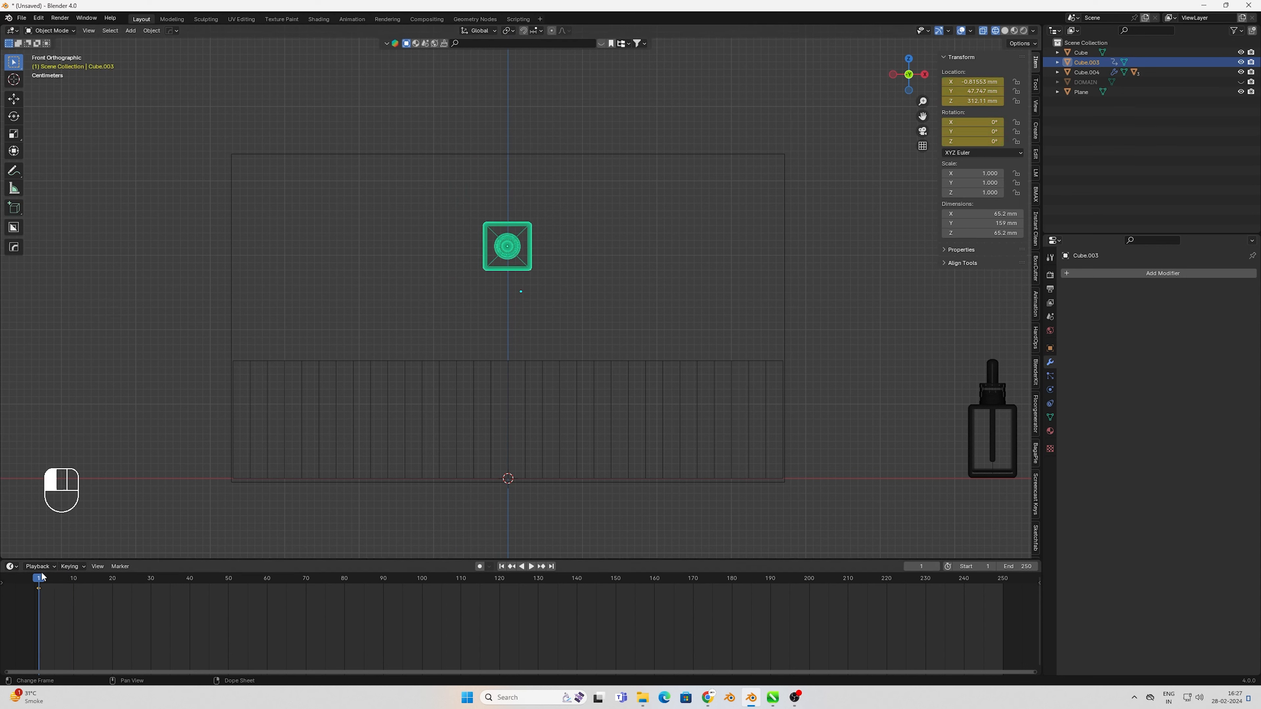
Lower the bottle along Z to about 89.8 mm at frame 10 and insert location and rotation keyframes
key("space")
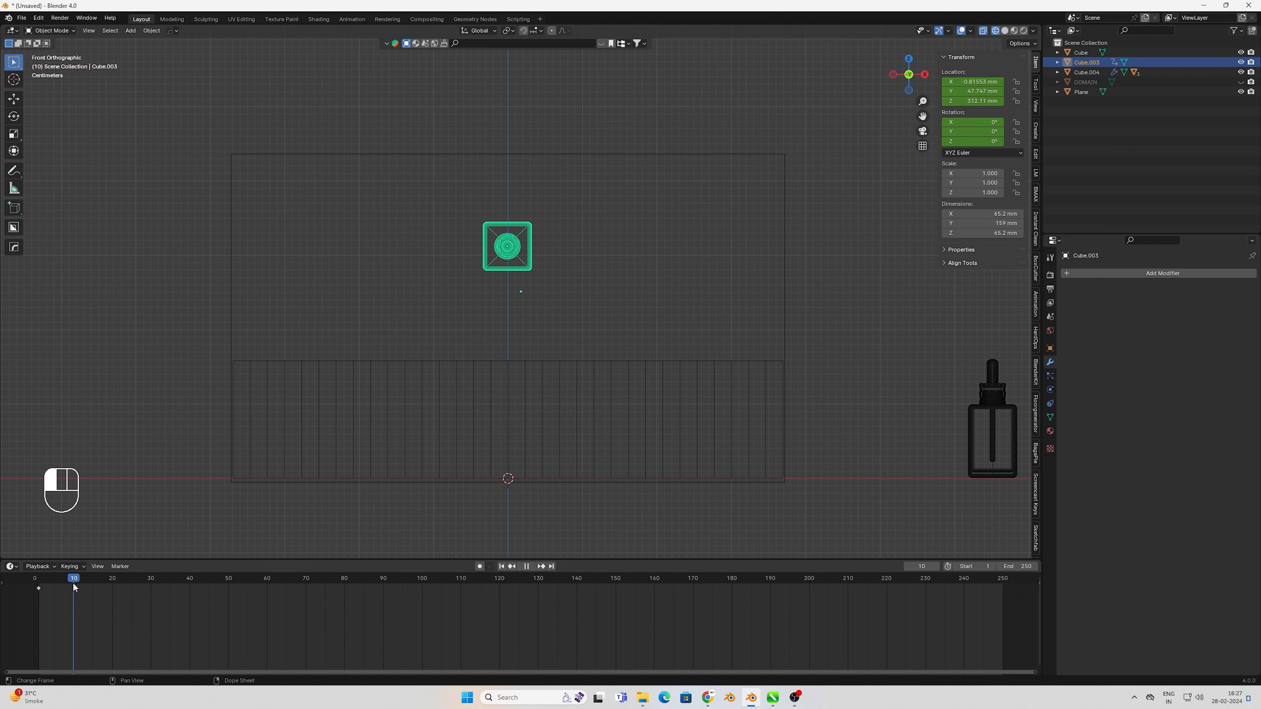
key("g")
key("z")
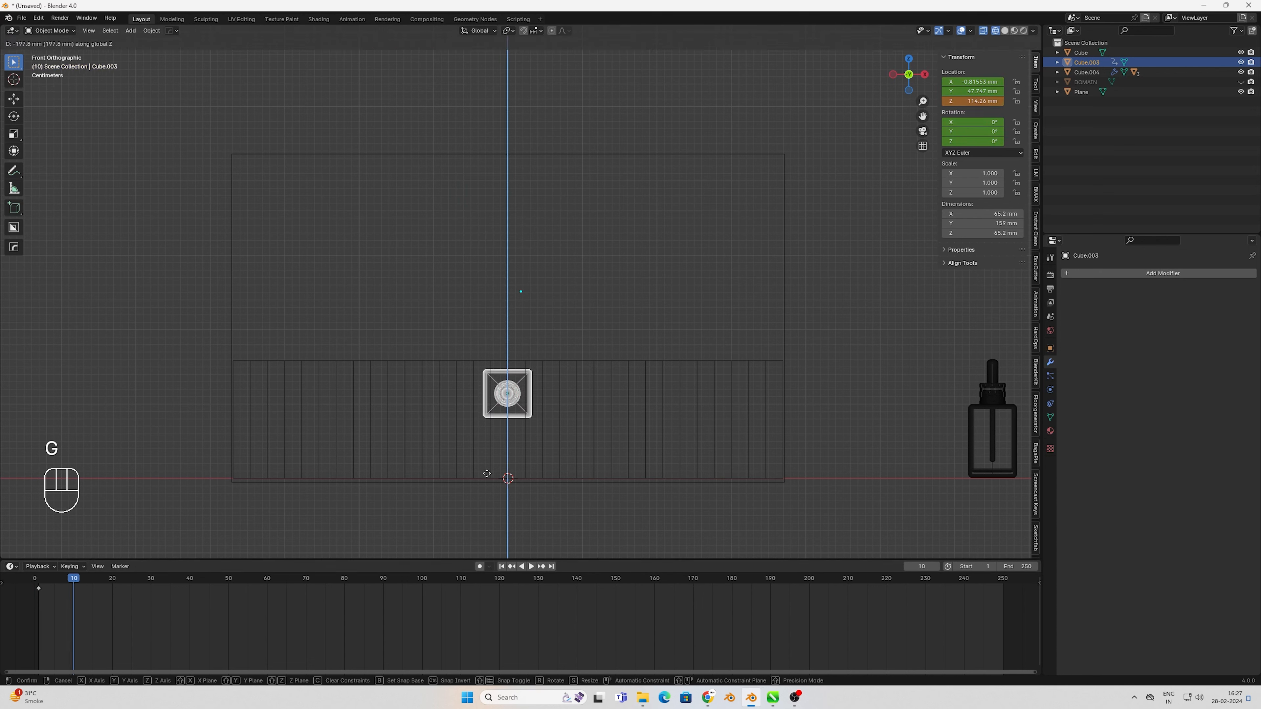
left_click(486, 493)
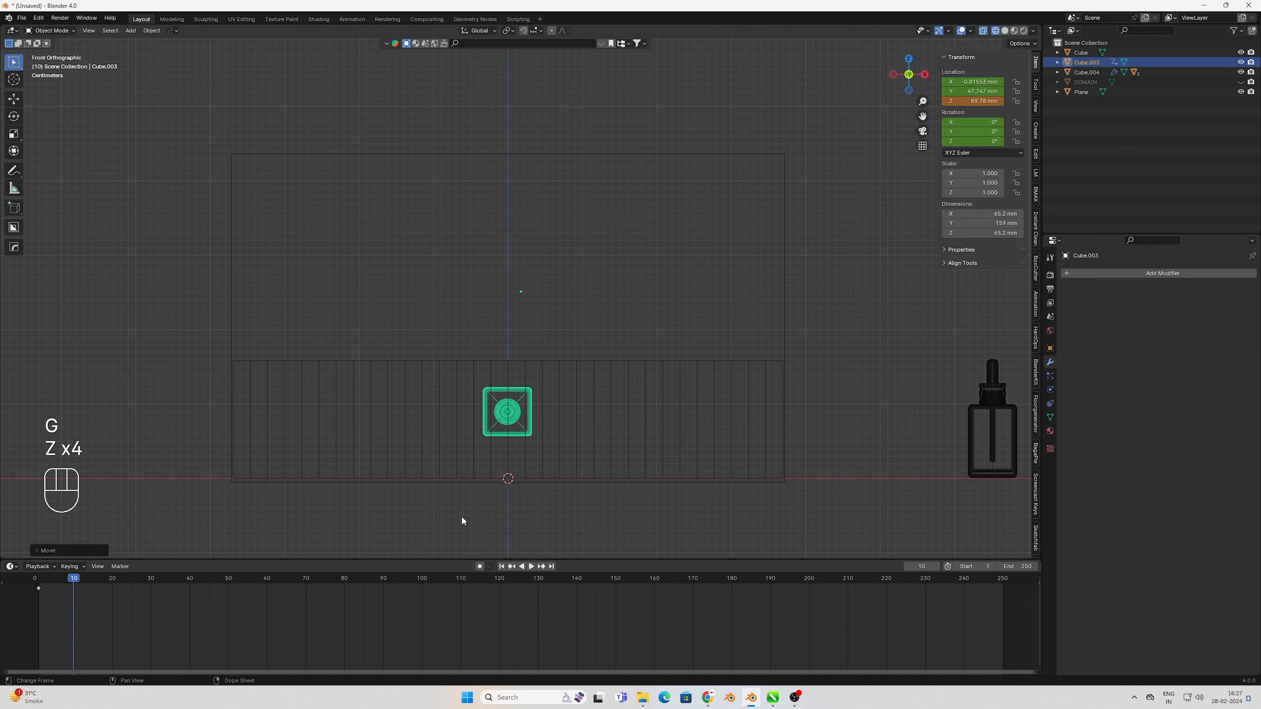
key("i")
key("i")
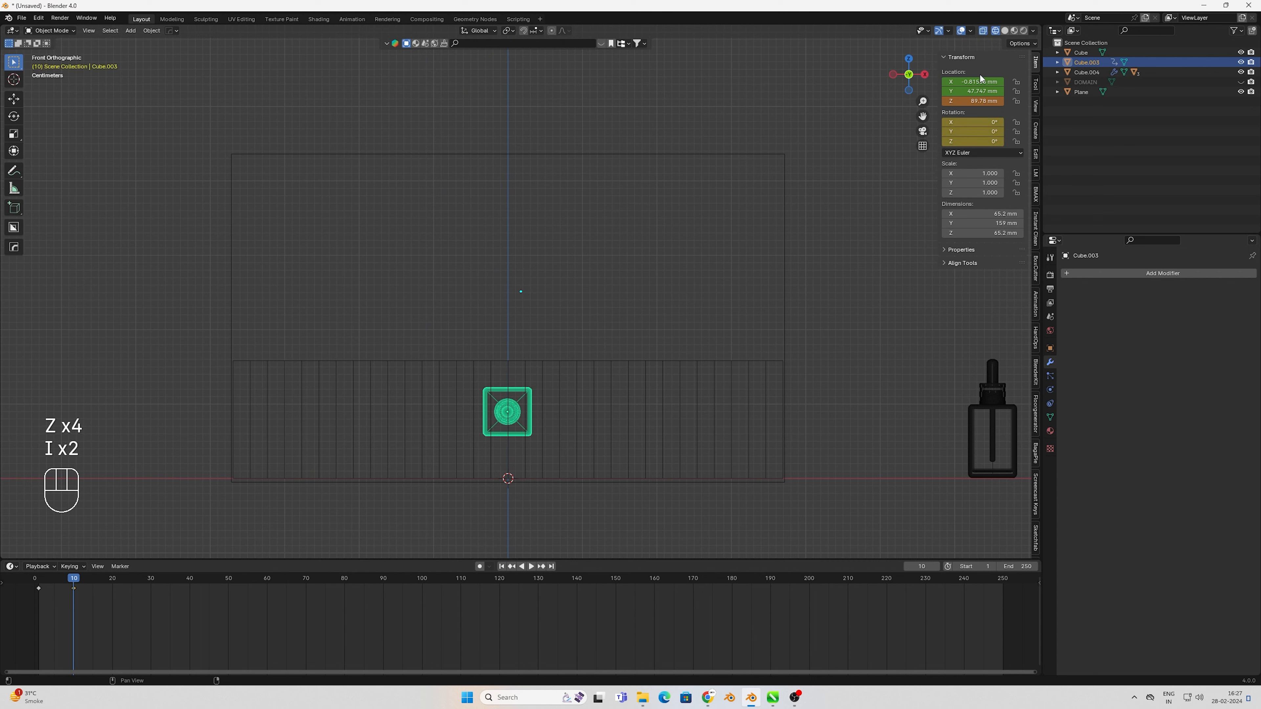
key("i")
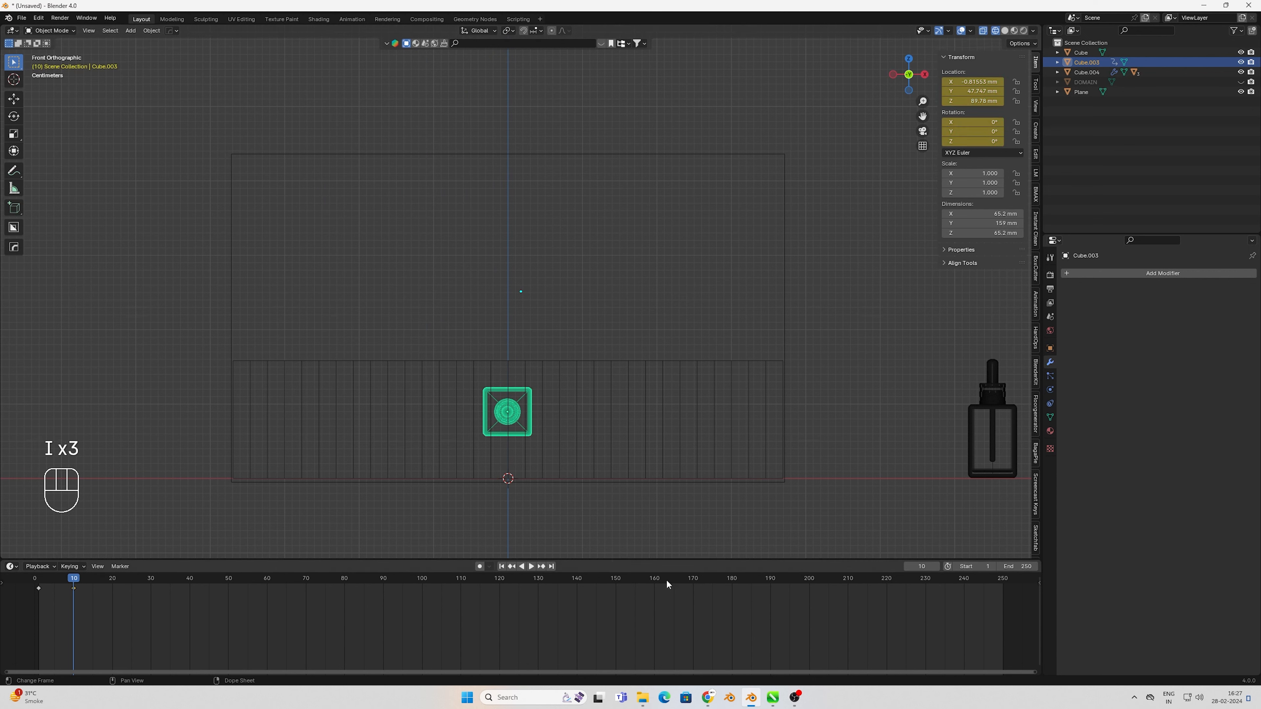
Set the animation's end frame to 15
left_click(1015, 567)
type("15")
key("Return")
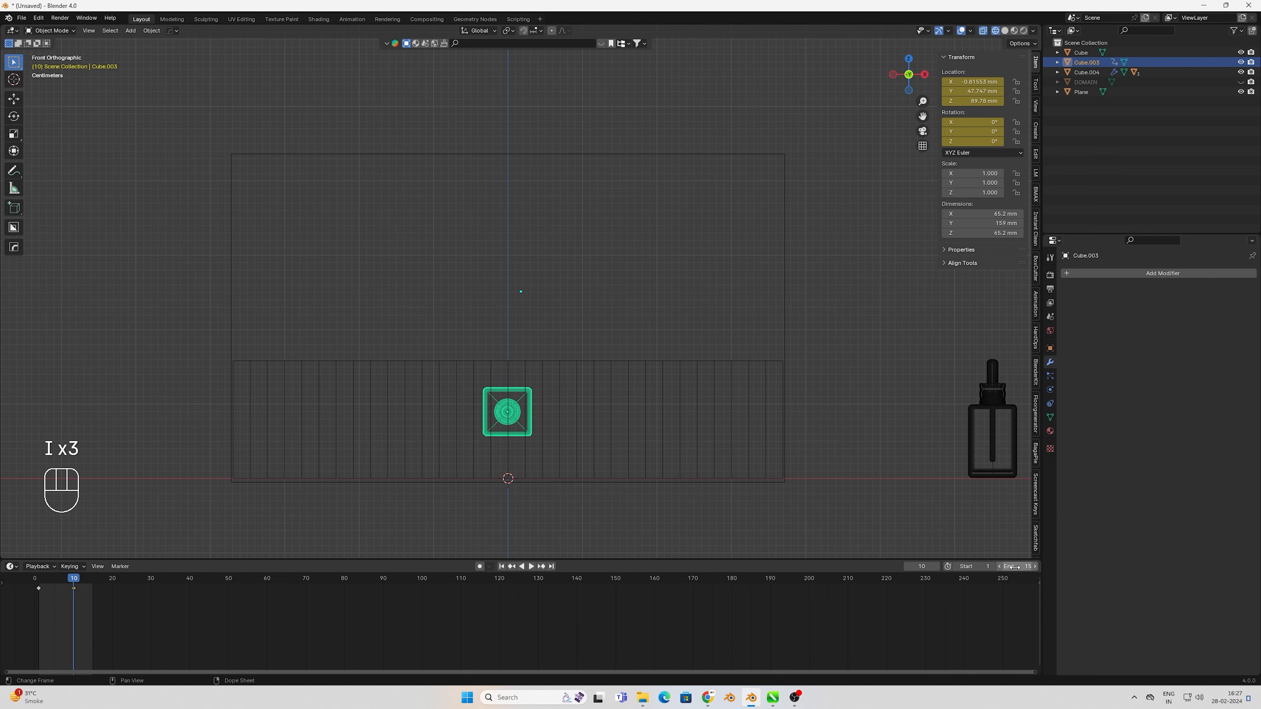
Play back the bottle's drop animation from the first frame and return to frame 1
left_click(501, 567)
key("space")
left_click(502, 567)
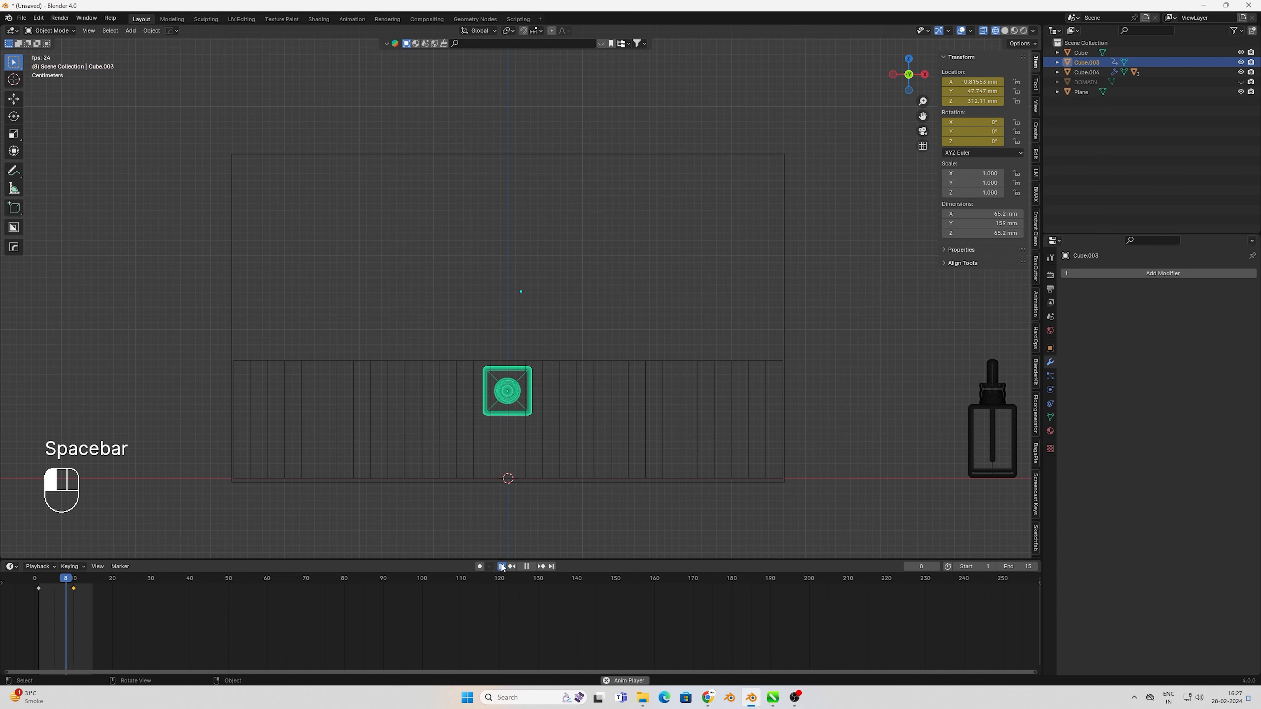
key("space")
key("space")
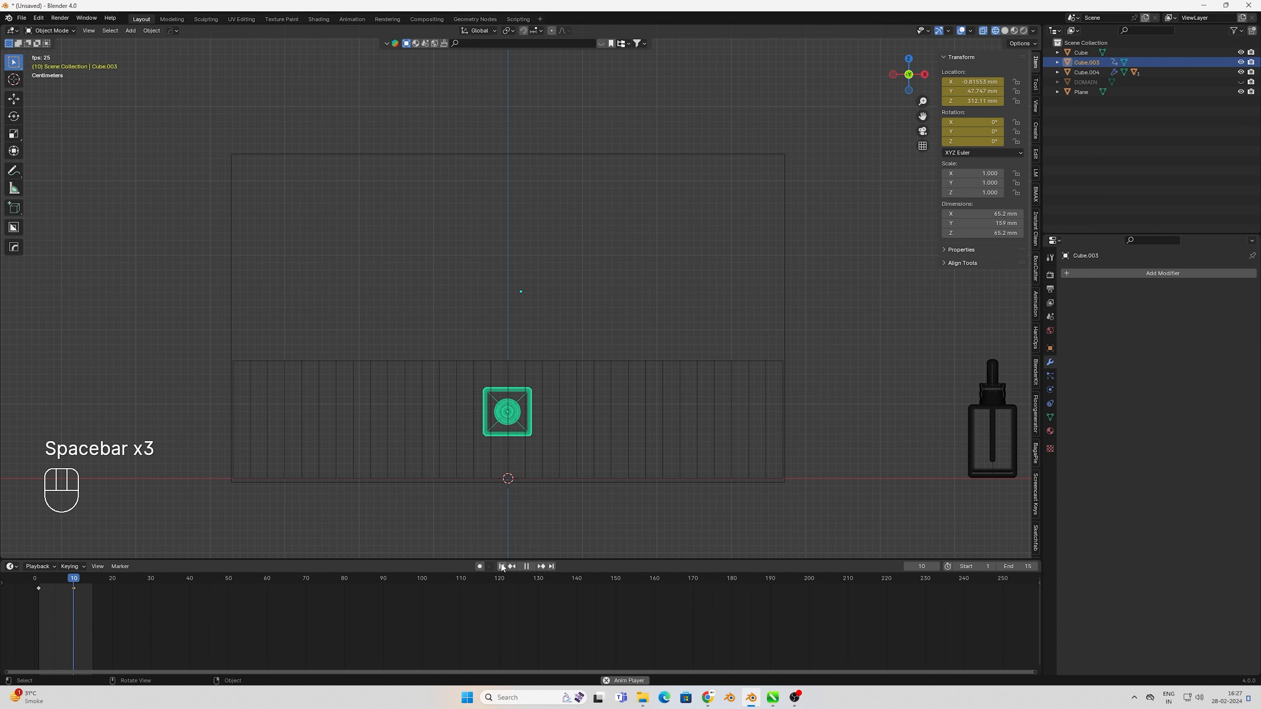
key("space")
left_click_drag(82, 585, 2, 585)
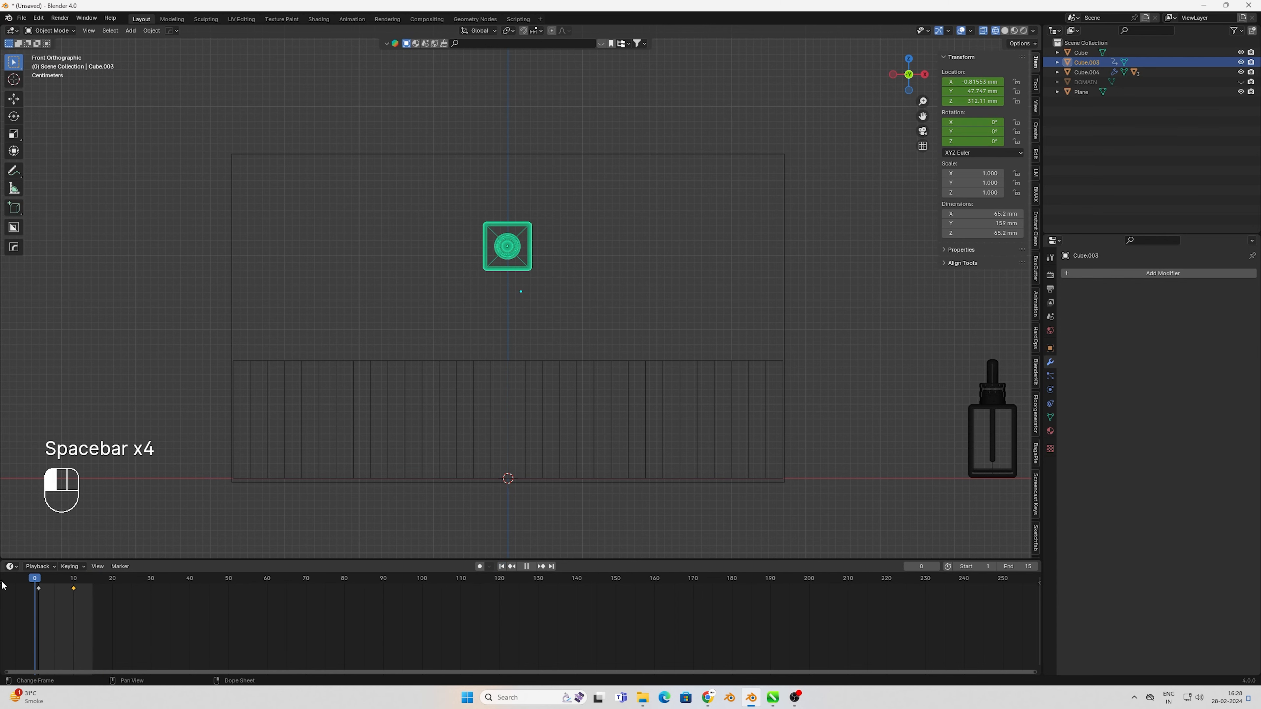
left_click(502, 566)
Examine the enclosing cube, the block and the bottle in solid and wireframe shading, then select the cube in front view
middle_click_drag(546, 506, 539, 445)
key("z")
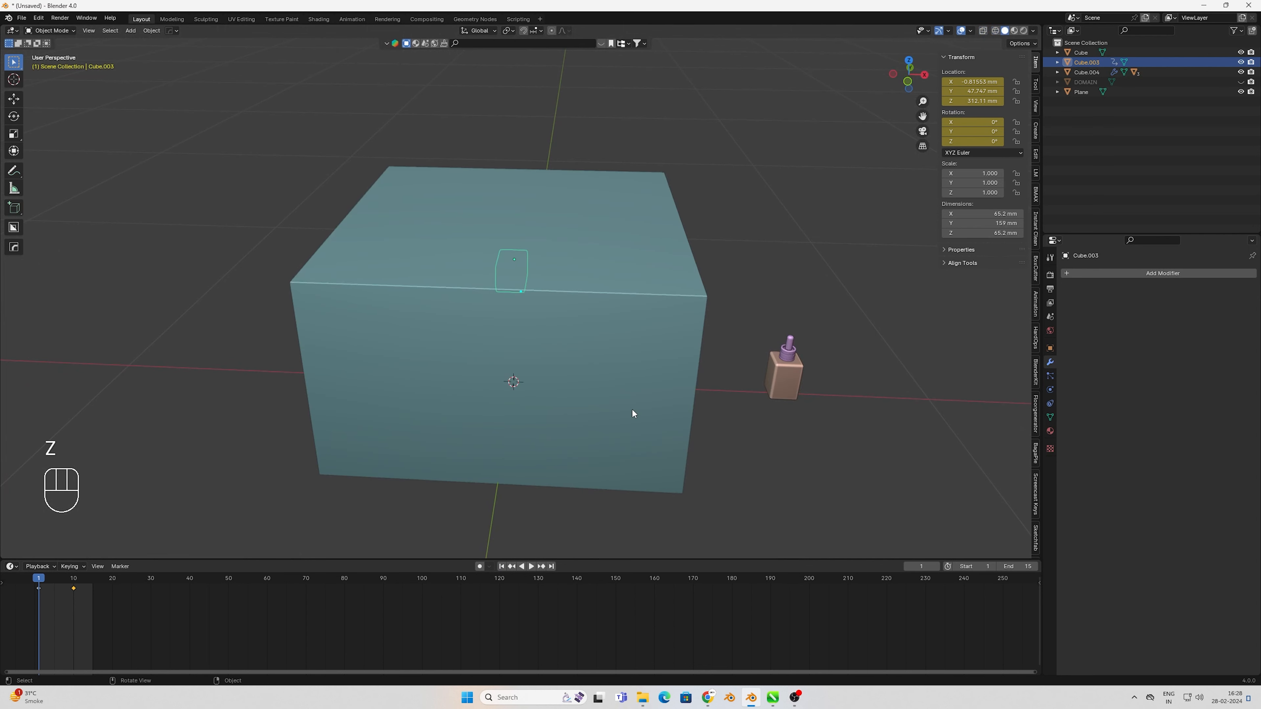
key("z")
left_click(590, 303)
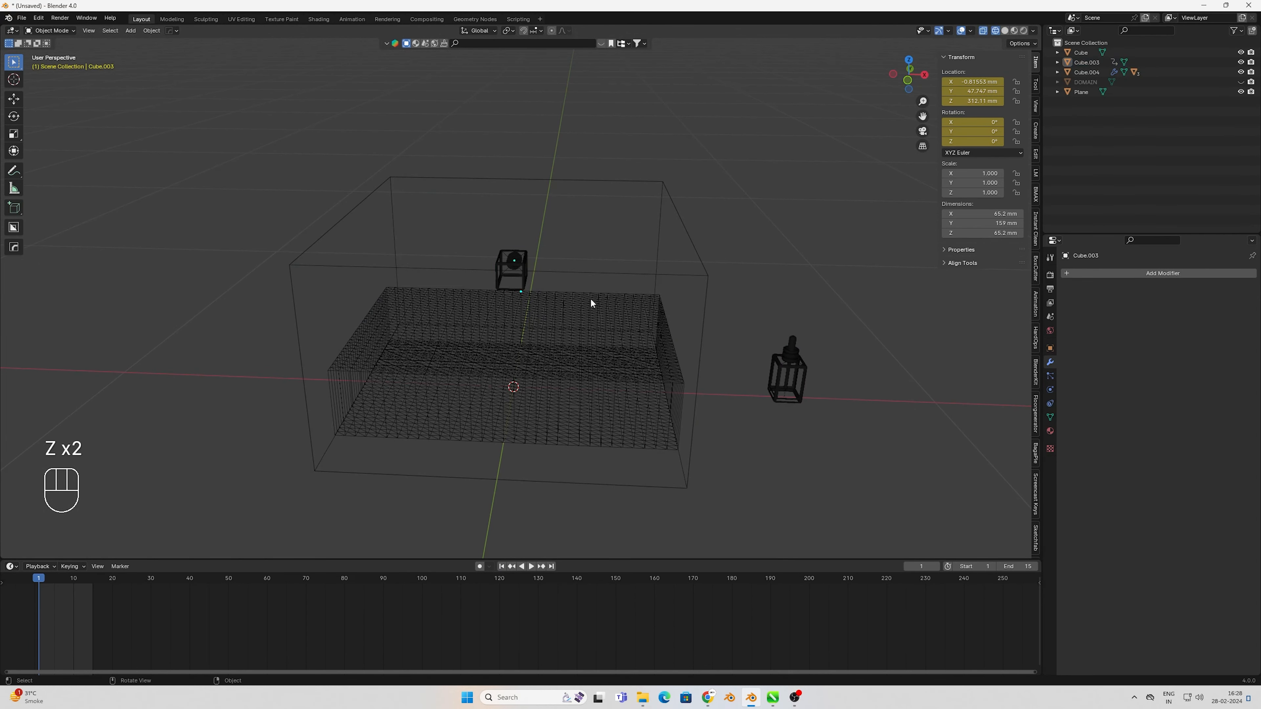
left_click(590, 271)
key("KP_1")
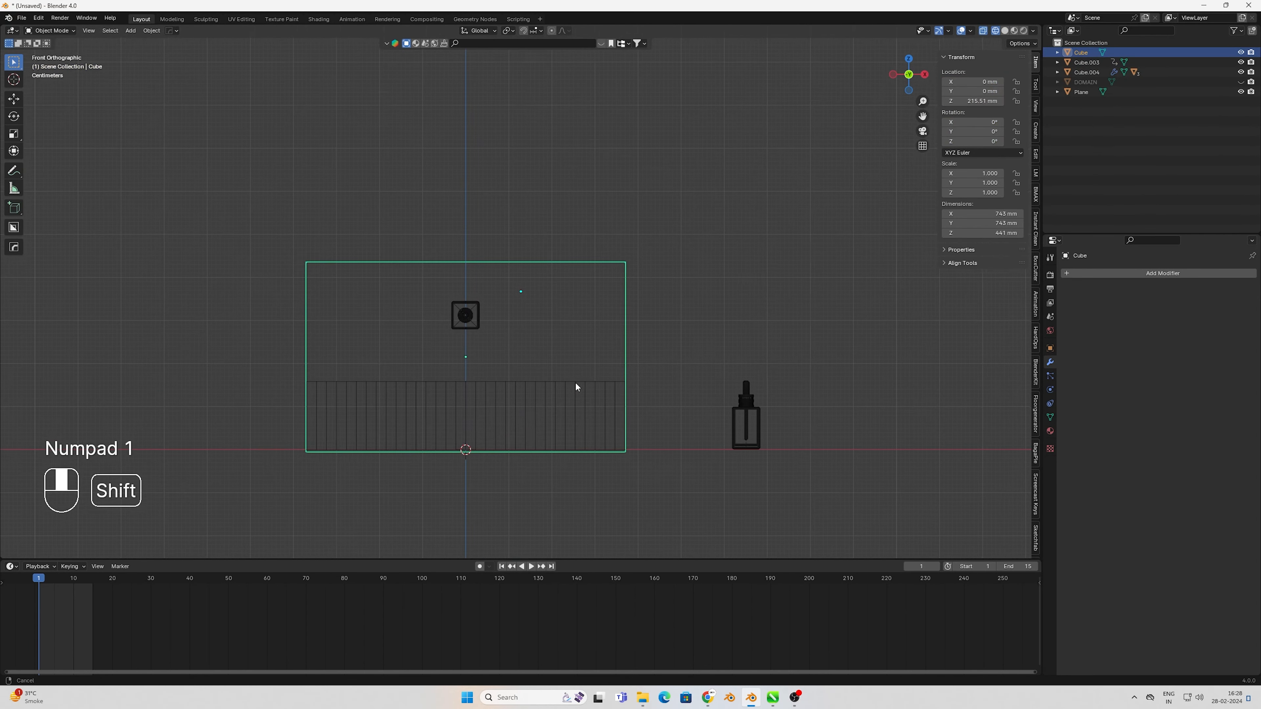
middle_click_drag(575, 387, 574, 387, "shift")
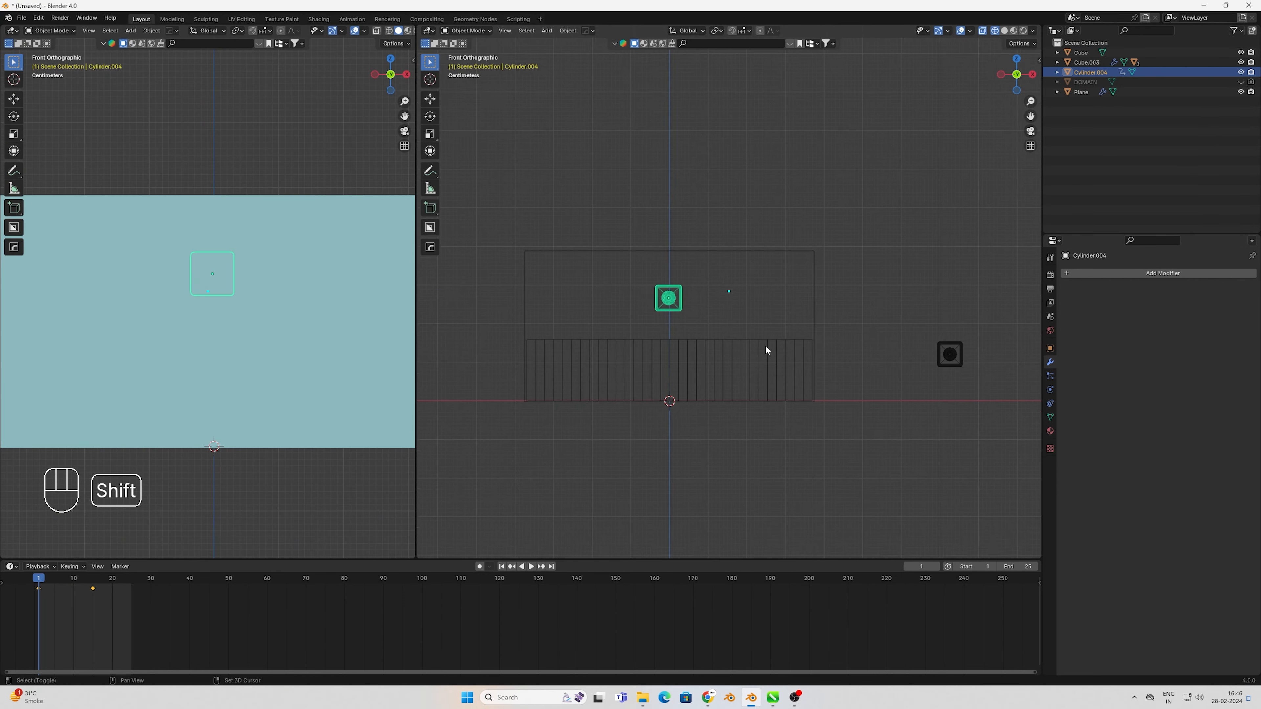
Remove the block's existing fluid physics and add it again as a Flow with flow type Liquid
key("shift+a")
left_click(797, 376)
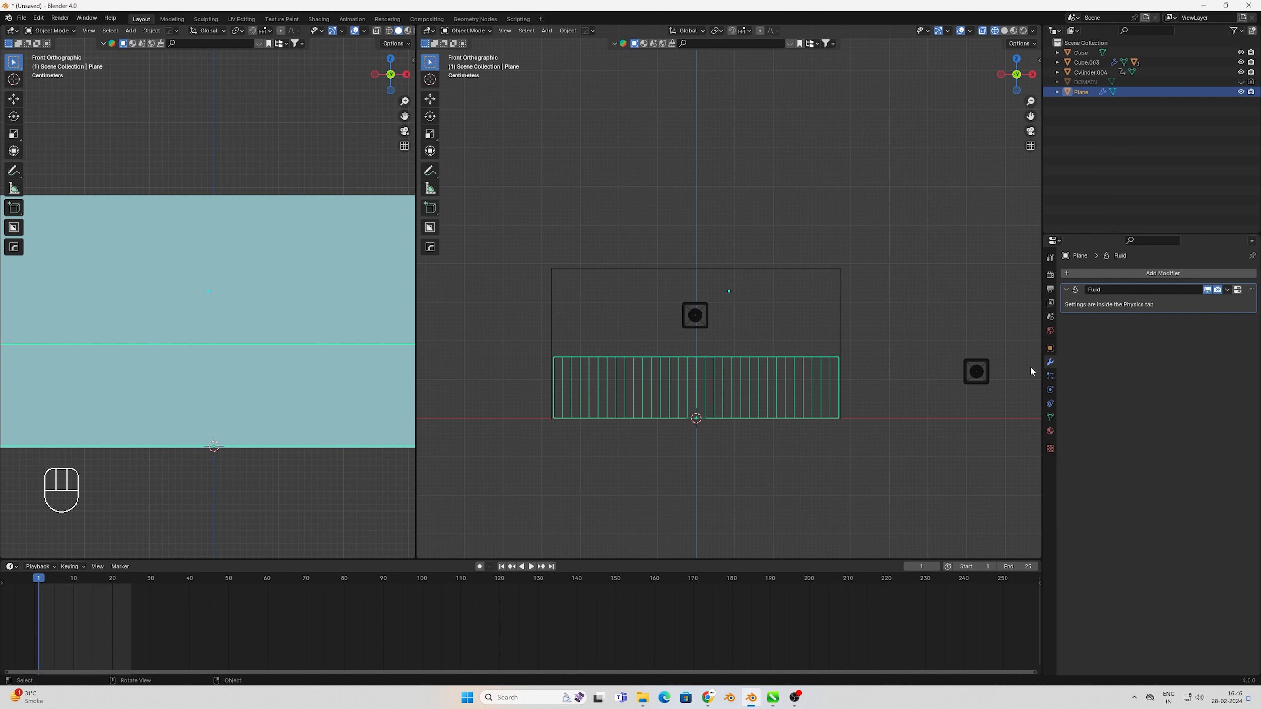
left_click(1050, 376)
left_click(1050, 390)
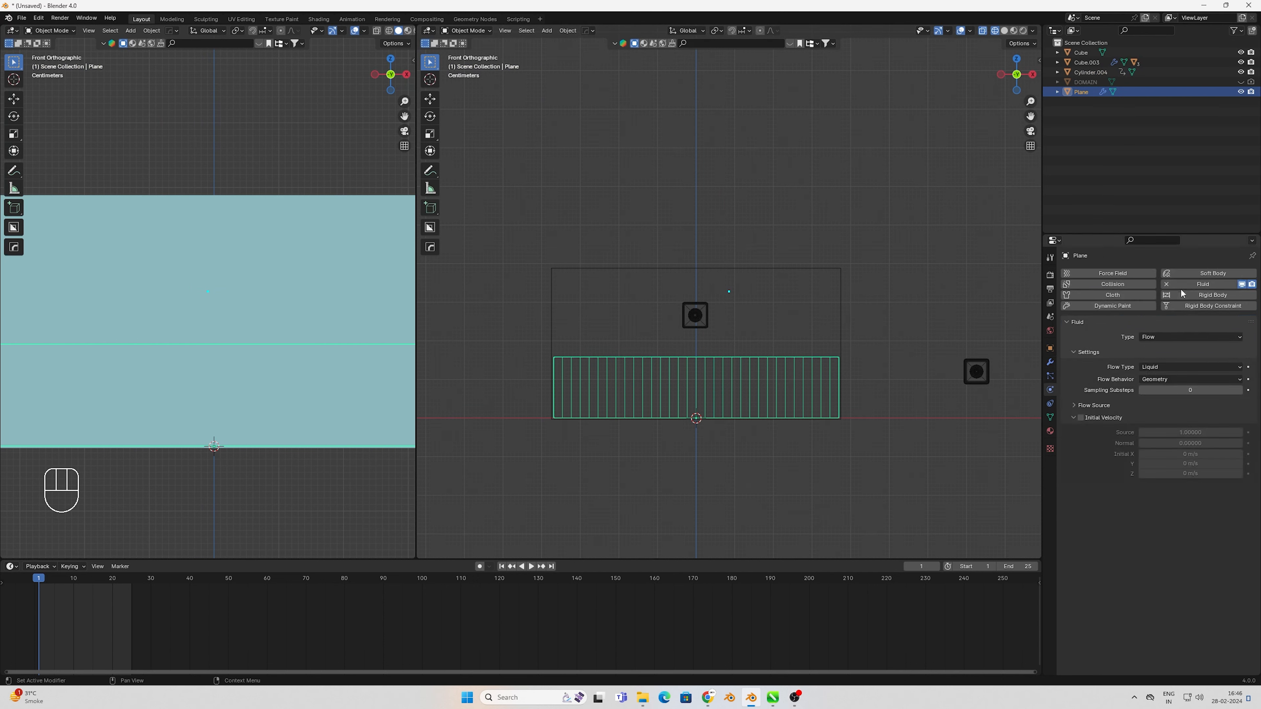
left_click(1167, 285)
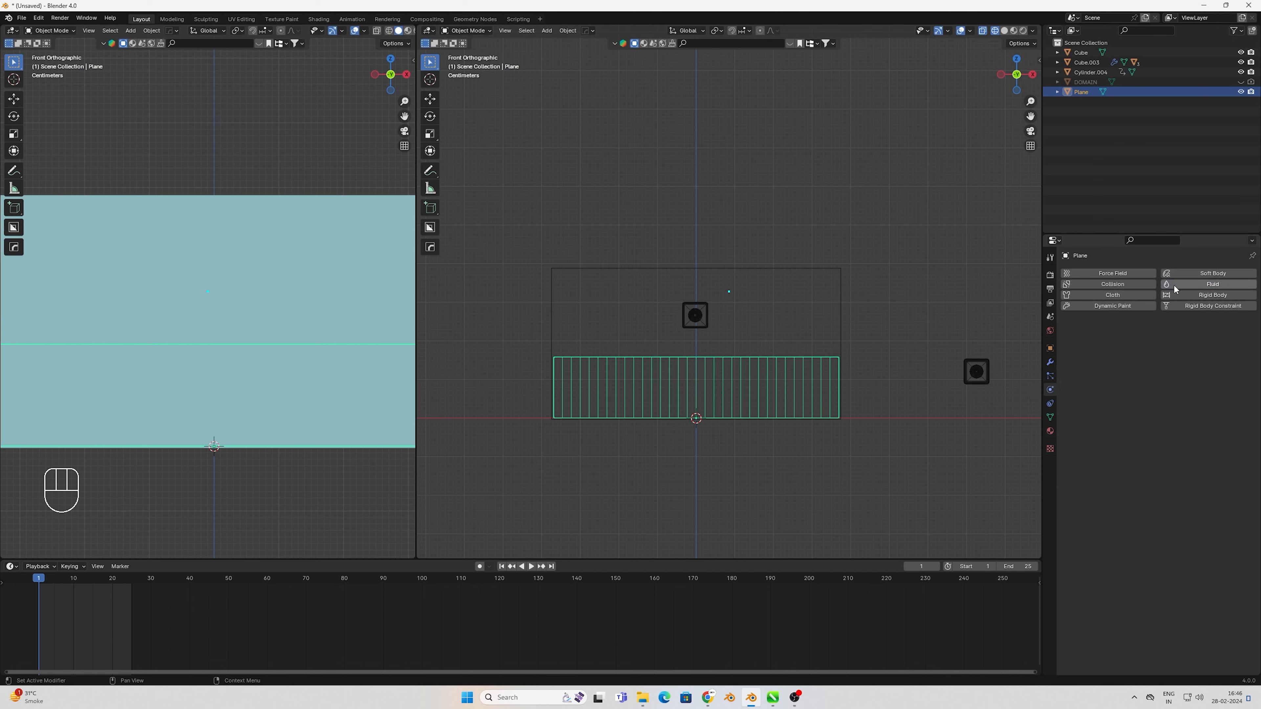
left_click(1174, 287)
left_click(1170, 339)
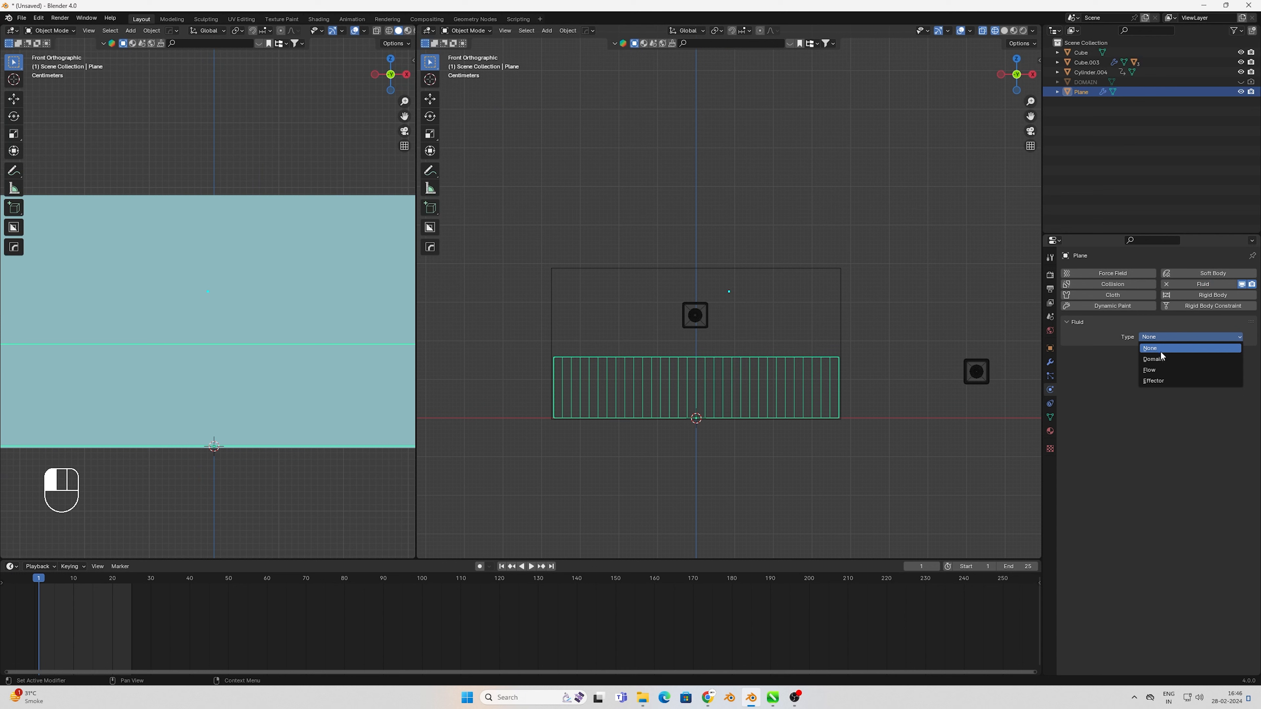
left_click(1159, 370)
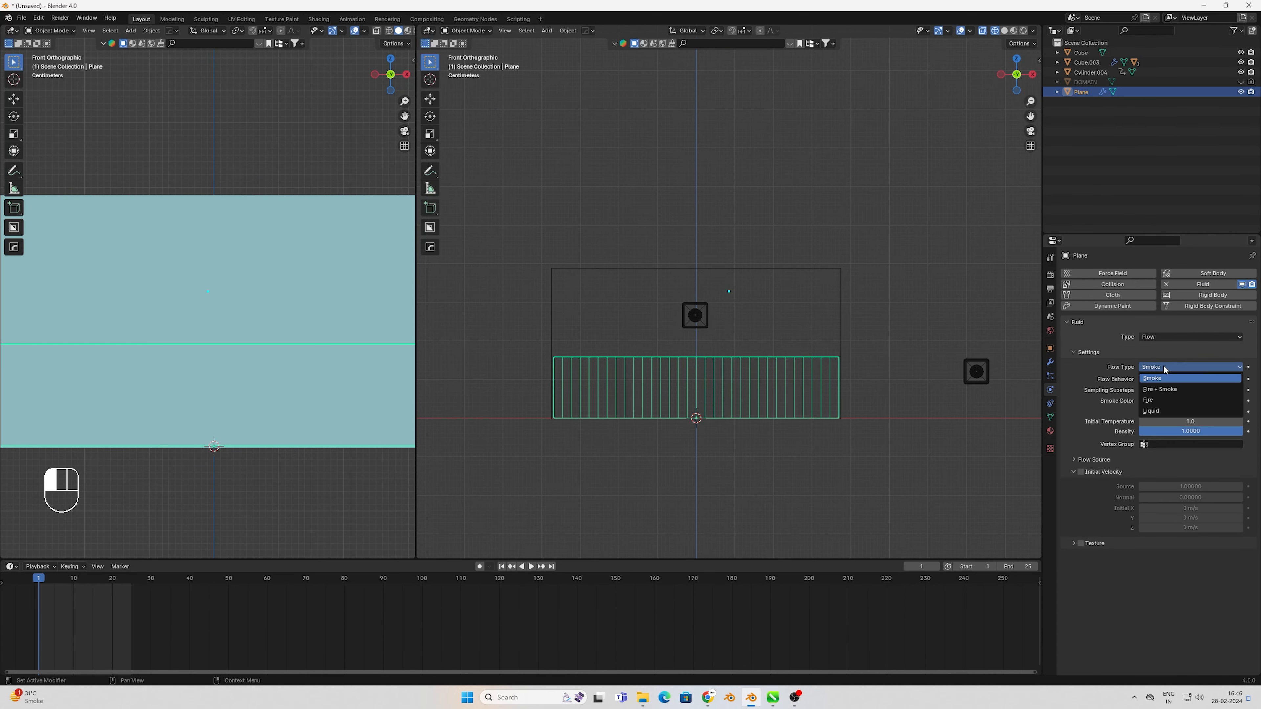
left_click(1151, 410)
Add fluid physics to the enclosing cube as a Domain of type Liquid, keeping 32 resolution divisions
scroll(773, 422, "up", 2)
scroll(773, 422, "up", 1)
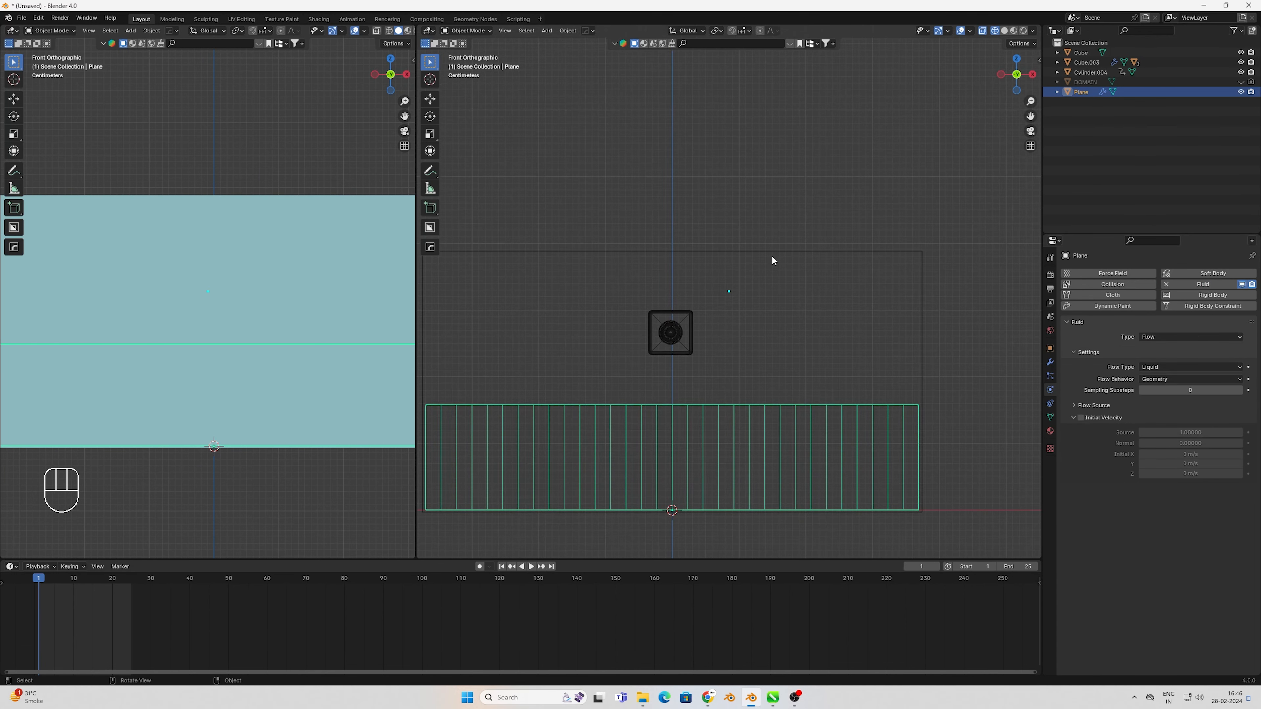
left_click(770, 248)
left_click(1213, 283)
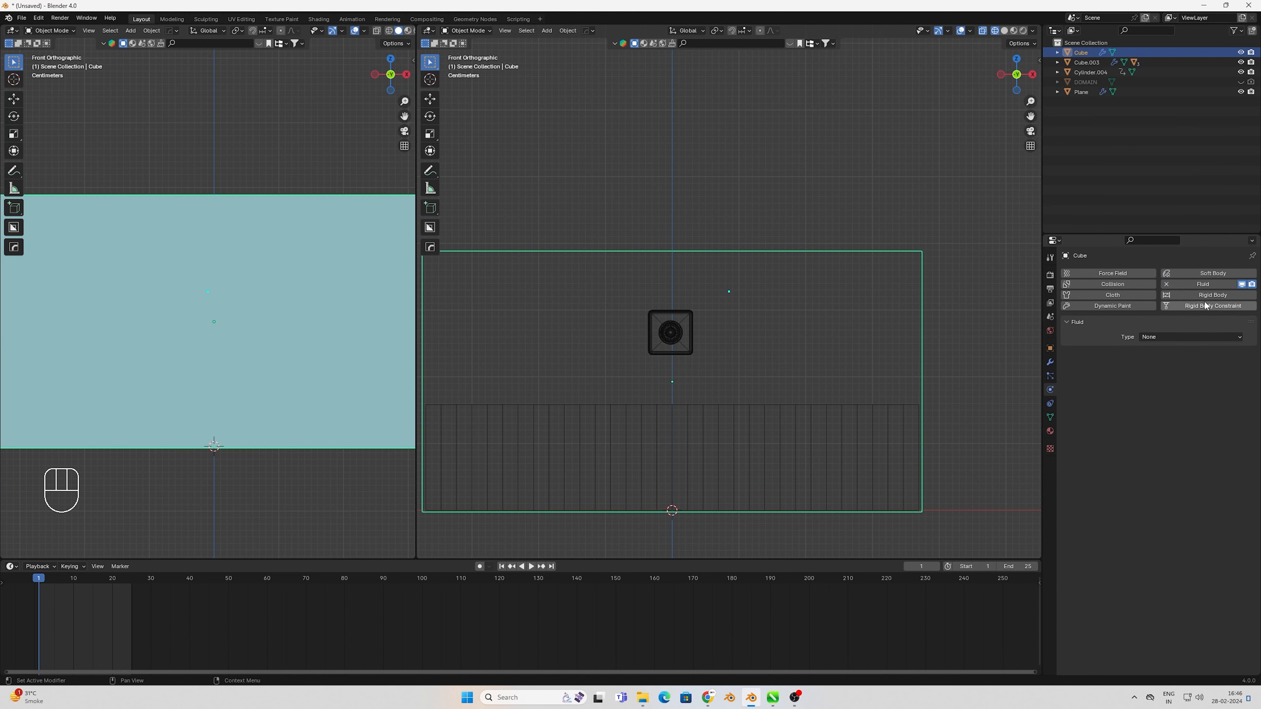
left_click(1182, 336)
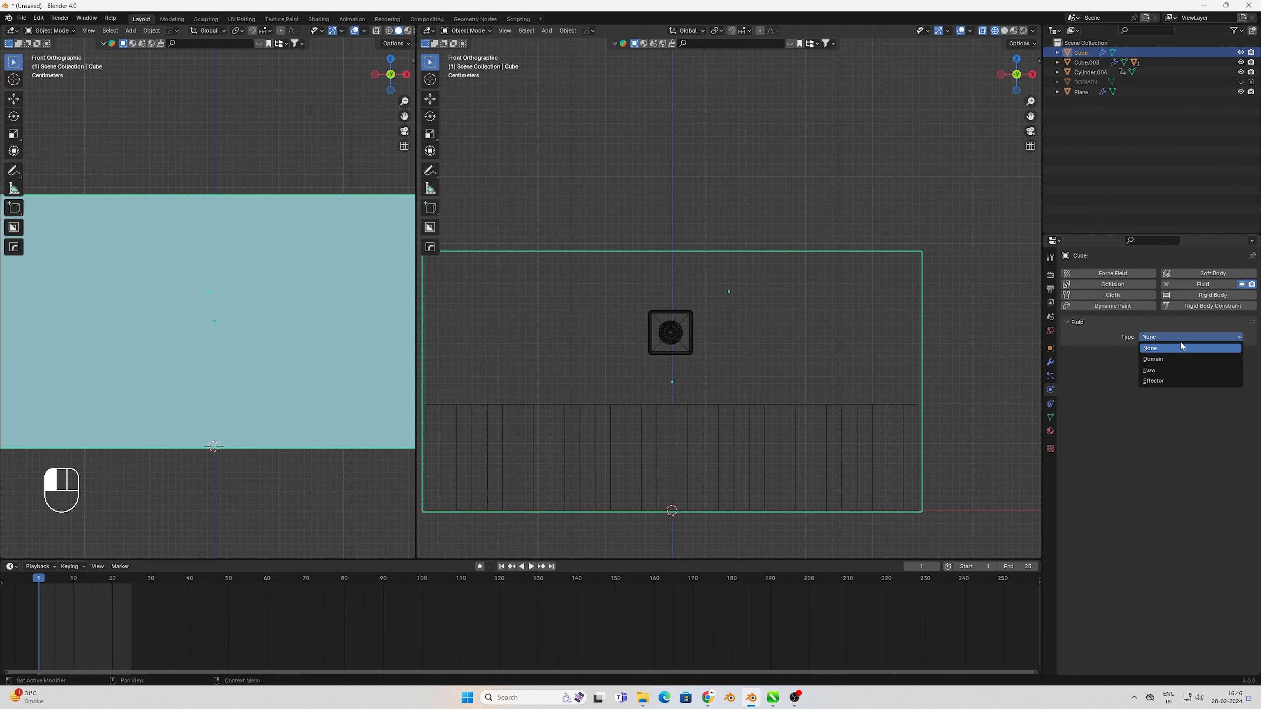
left_click(1162, 357)
scroll(794, 392, "down", 3)
middle_click_drag(792, 408, 813, 401, "shift")
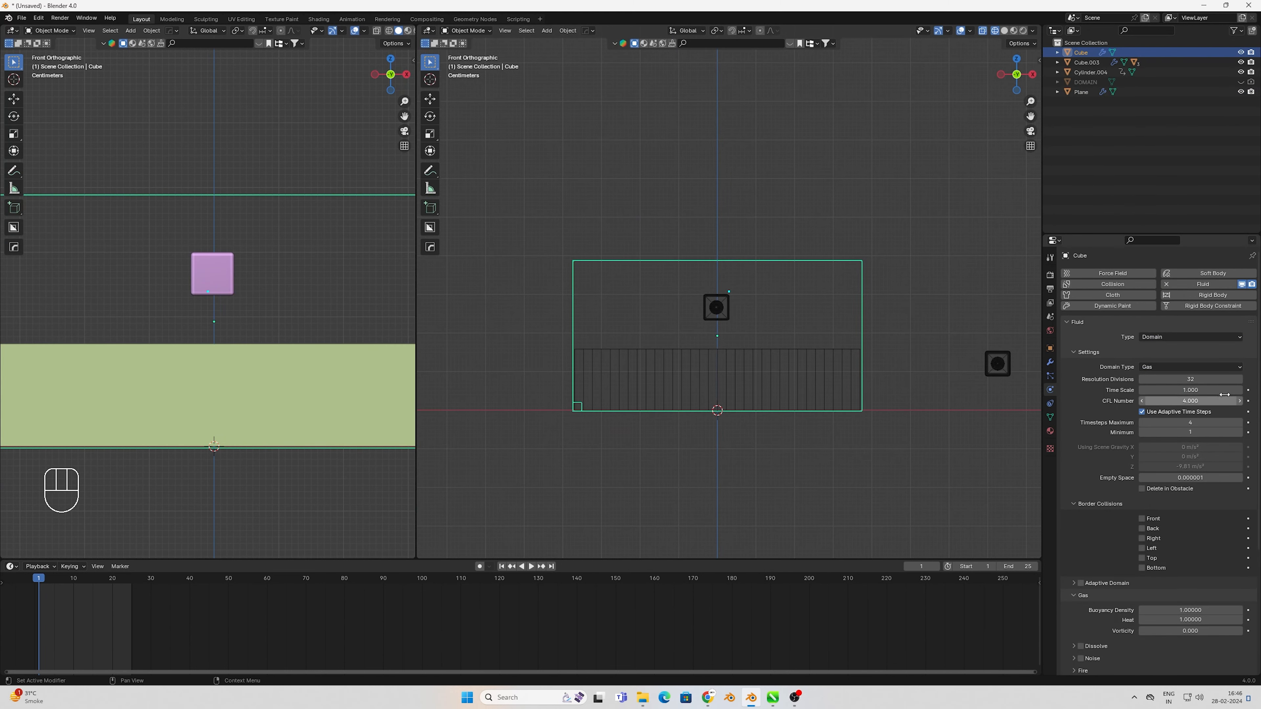
left_click(1191, 367)
left_click(1174, 388)
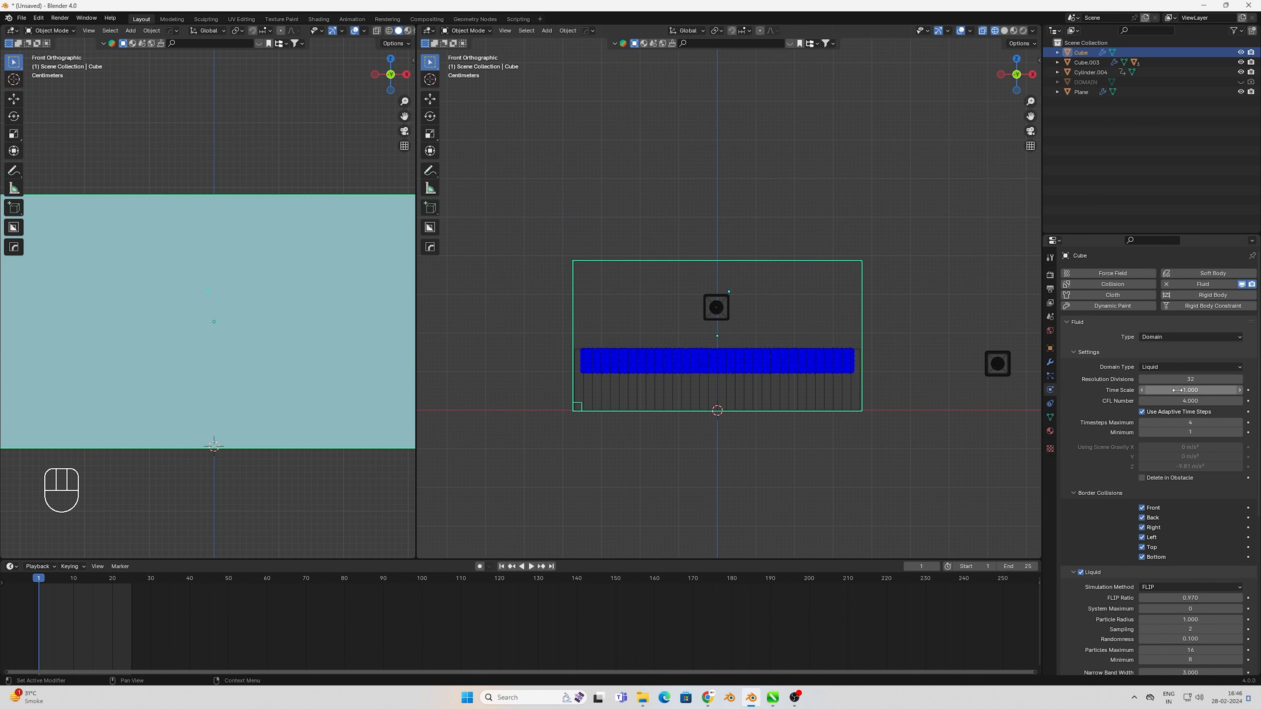
left_click(1203, 379)
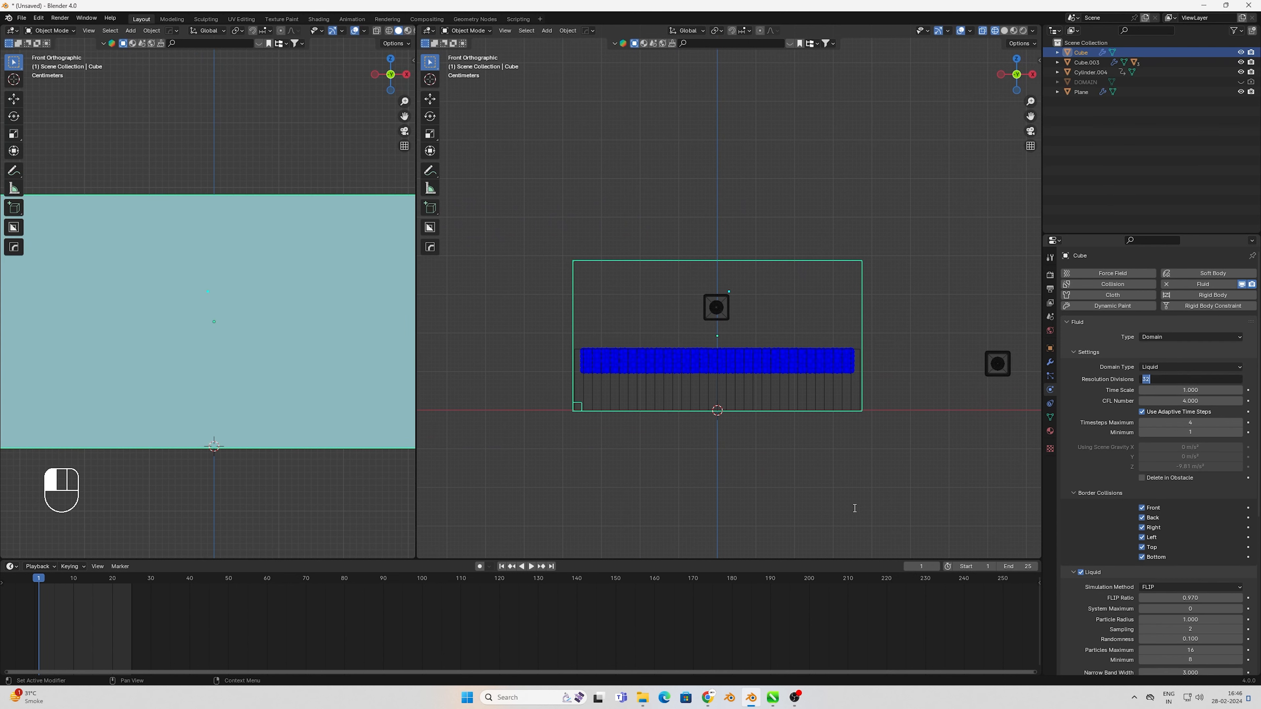
key("Return")
Set the liquid domain's simulation method to APIC and its time scale to 0.7
scroll(1170, 503, "down", 5)
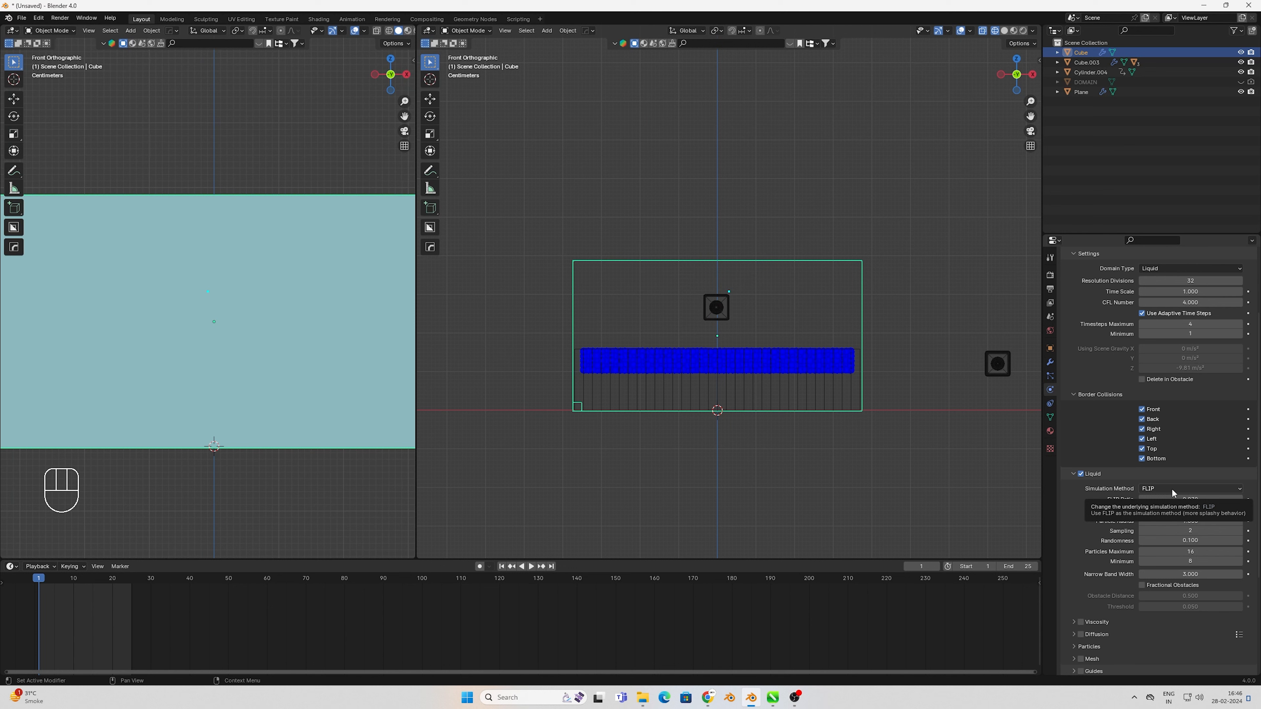
left_click(1170, 488)
left_click(1161, 510)
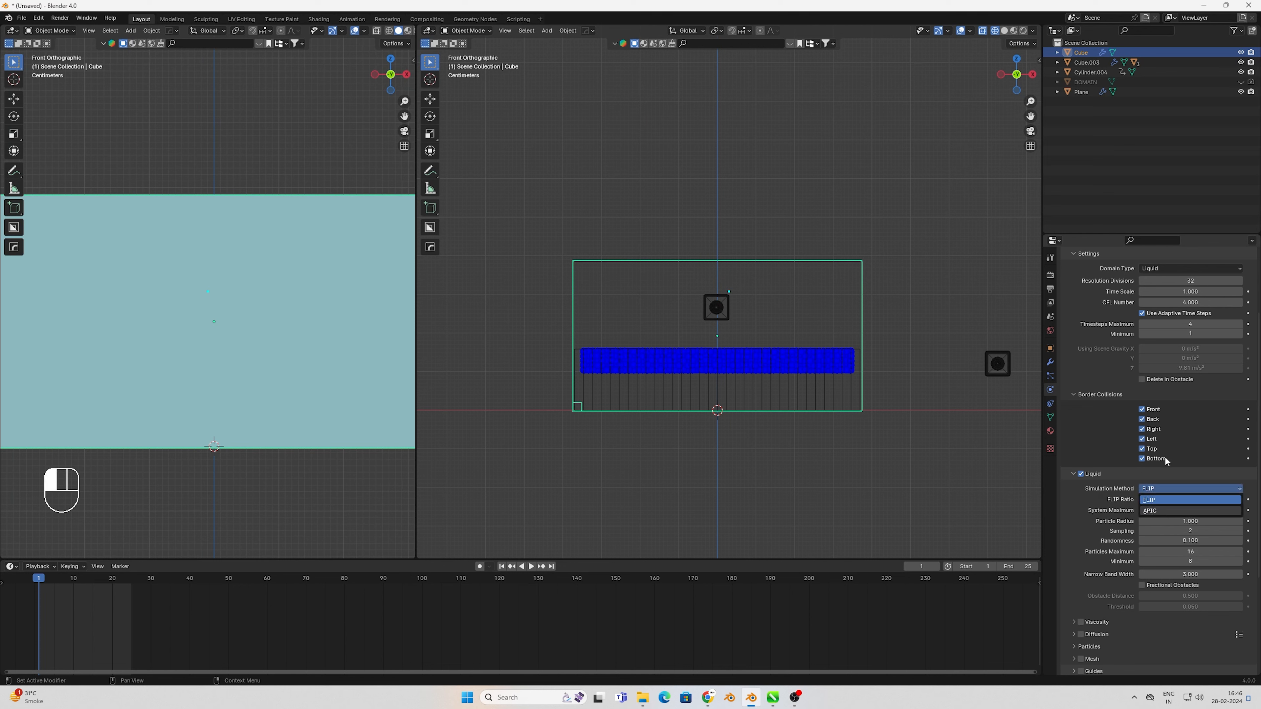
scroll(1169, 462, "up", 4)
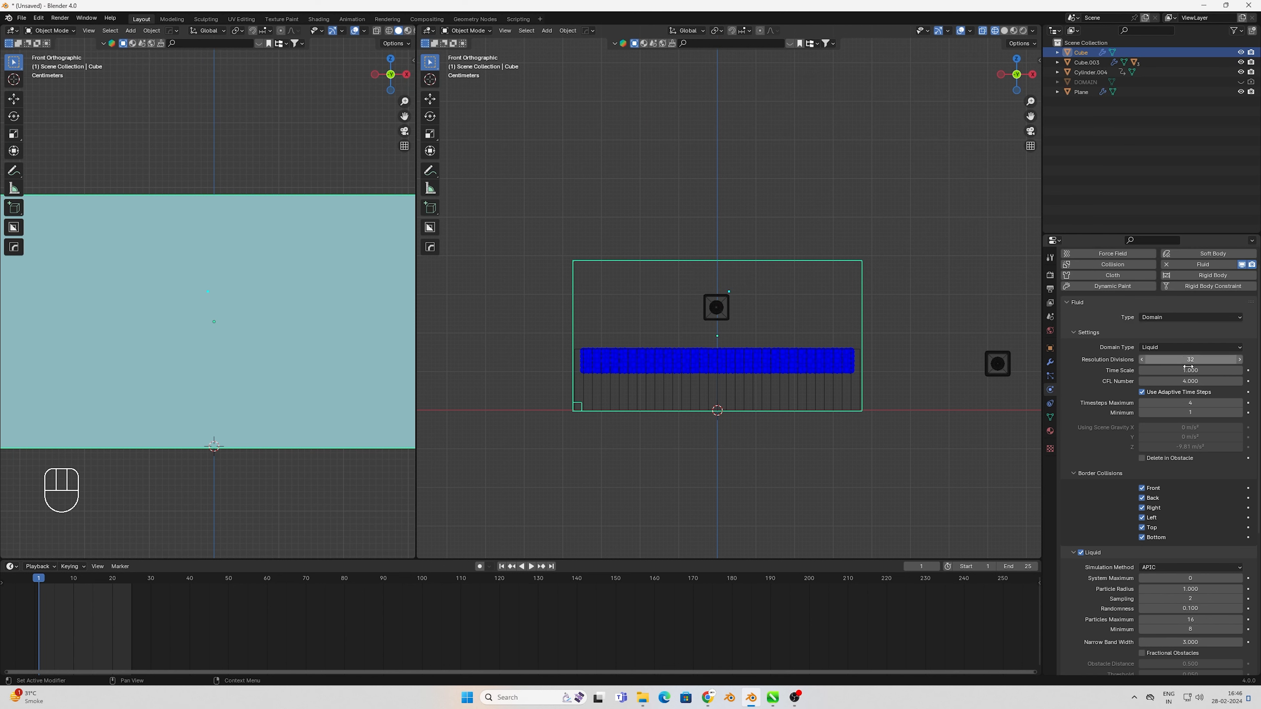
left_click(1191, 371)
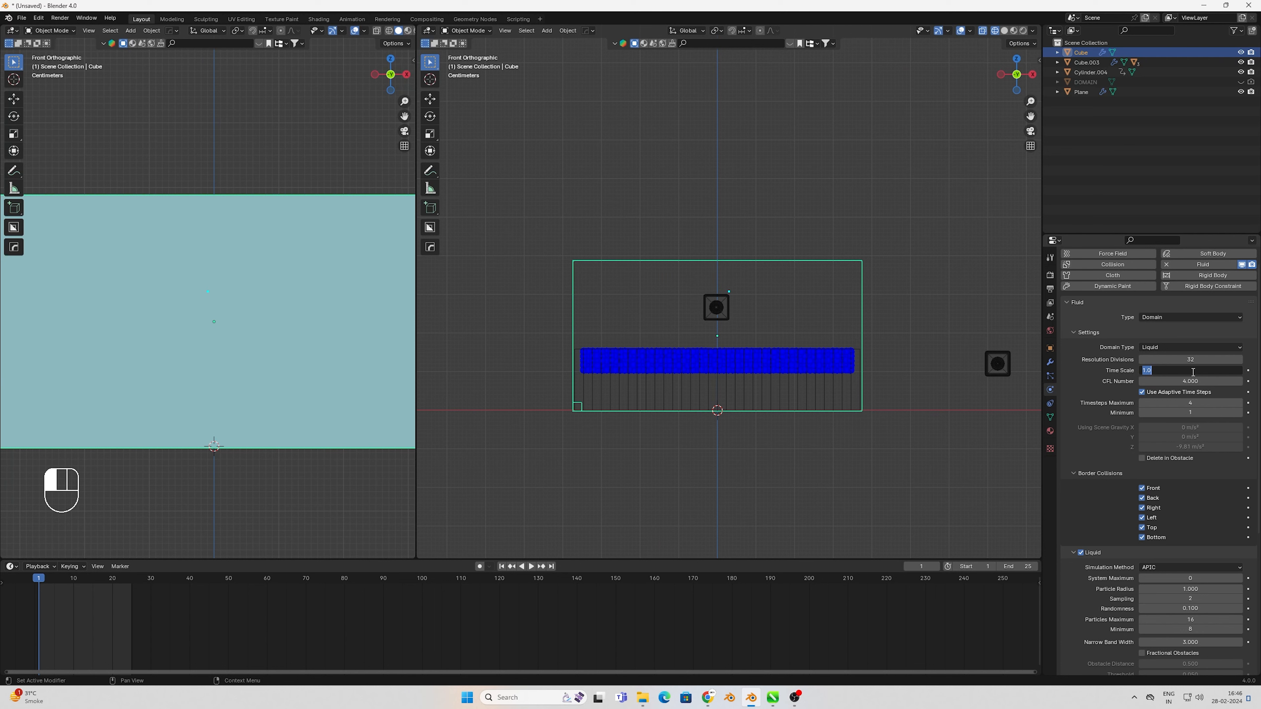
type("0.7")
key("Return")
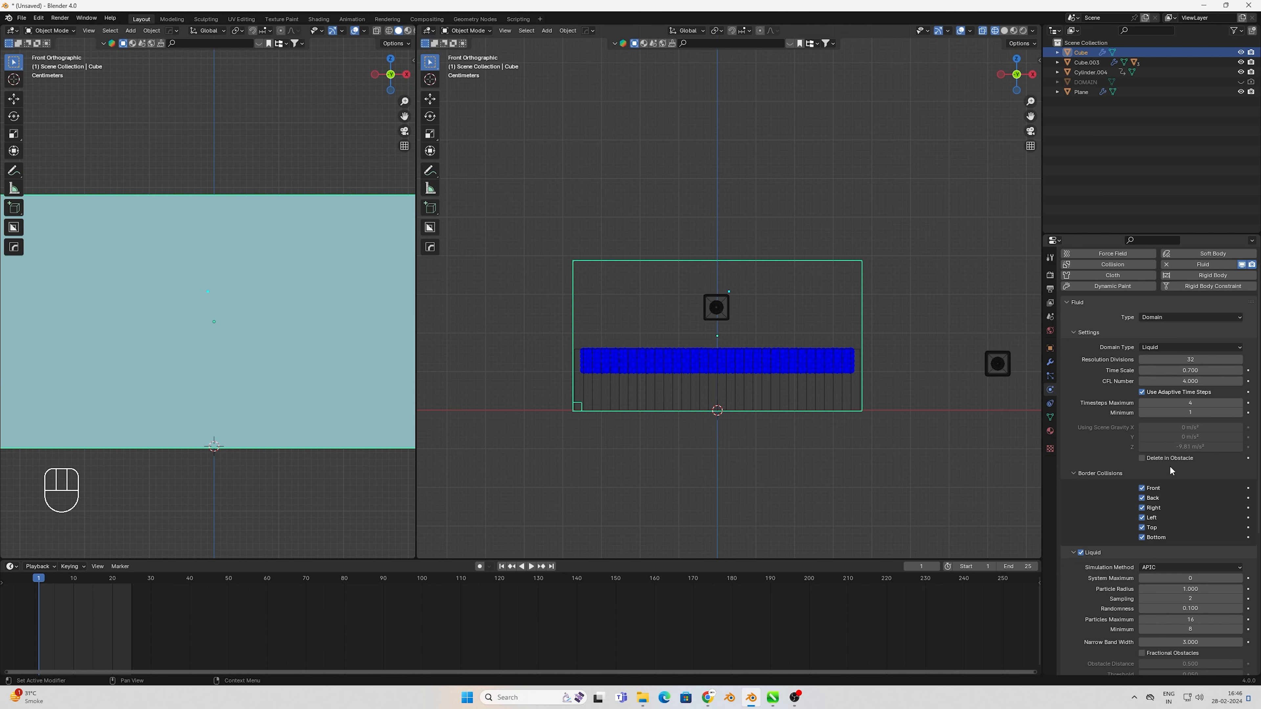
scroll(1169, 470, "down", 10)
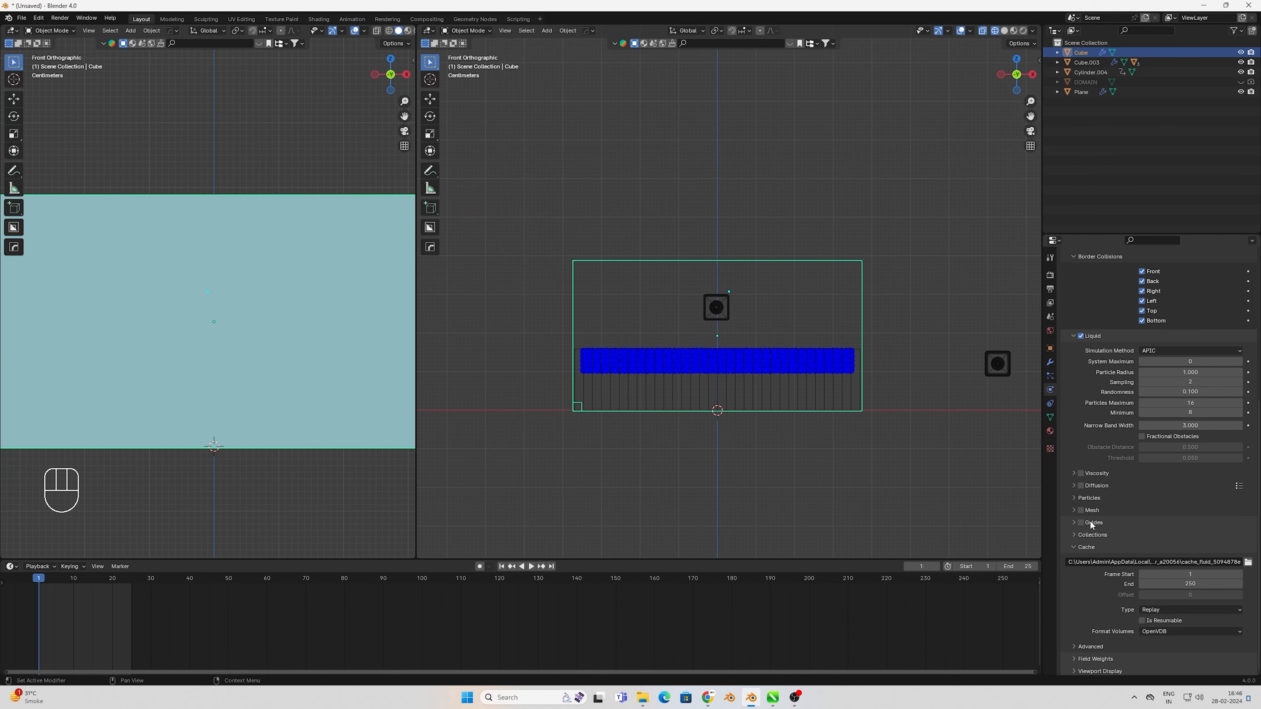
Add fluid physics to the bottle and set its type to Effector
scroll(645, 392, "up", 2)
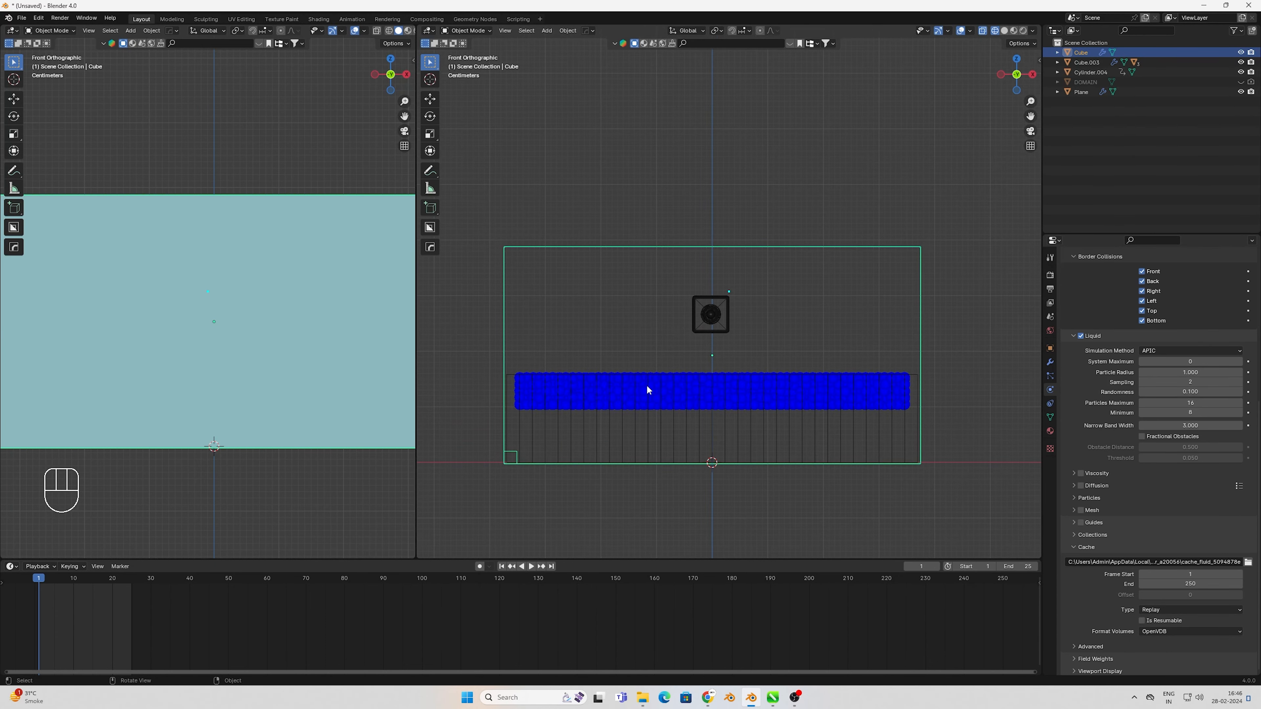
left_click(710, 422)
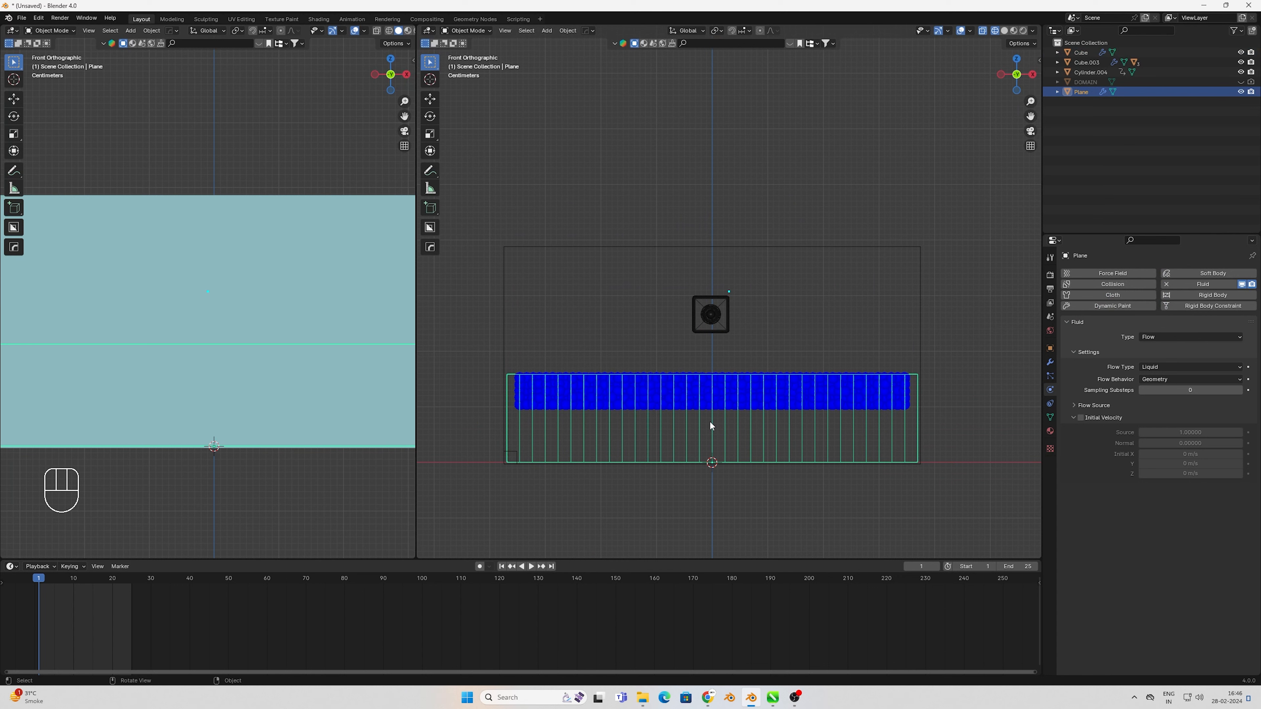
left_click(700, 304)
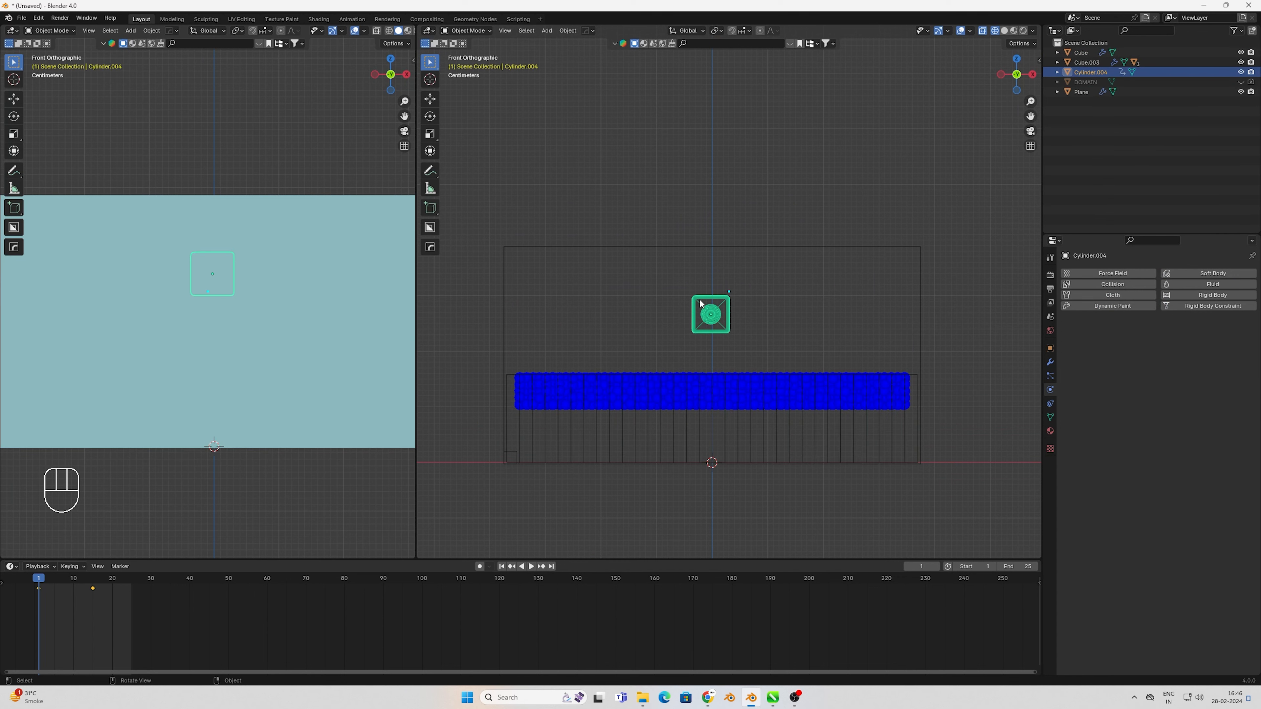
left_click(1189, 282)
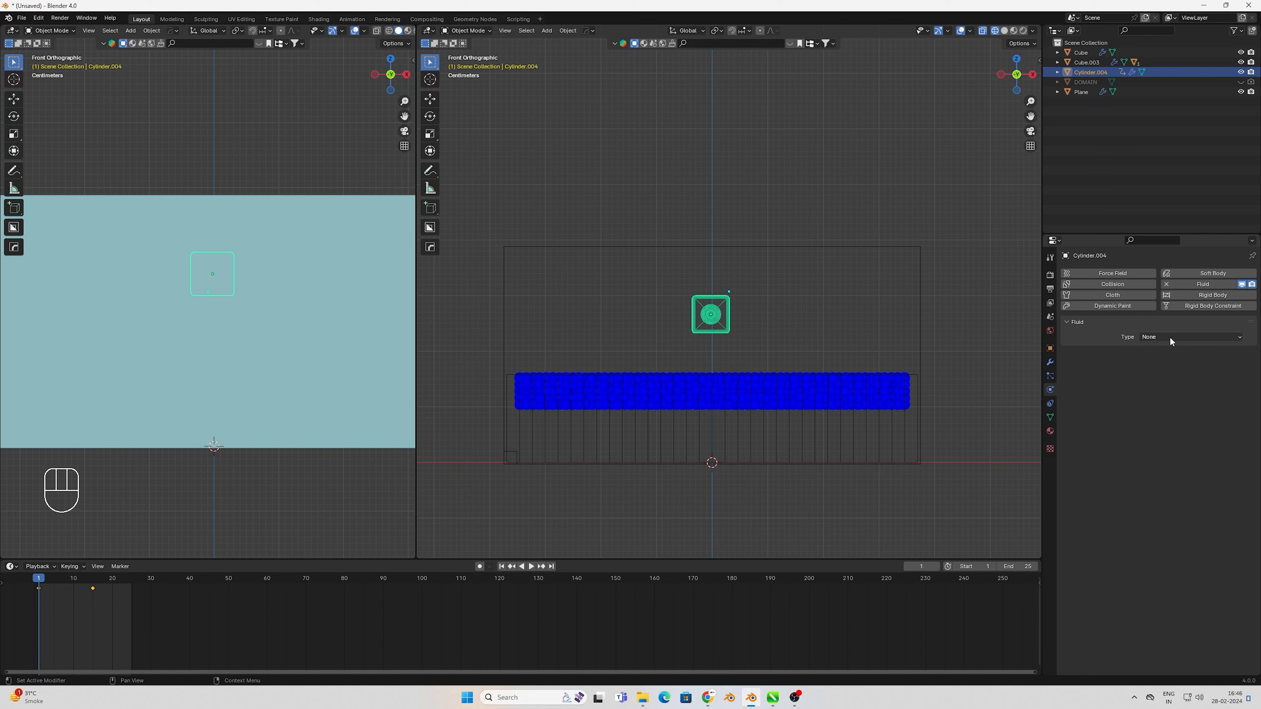
left_click(1169, 336)
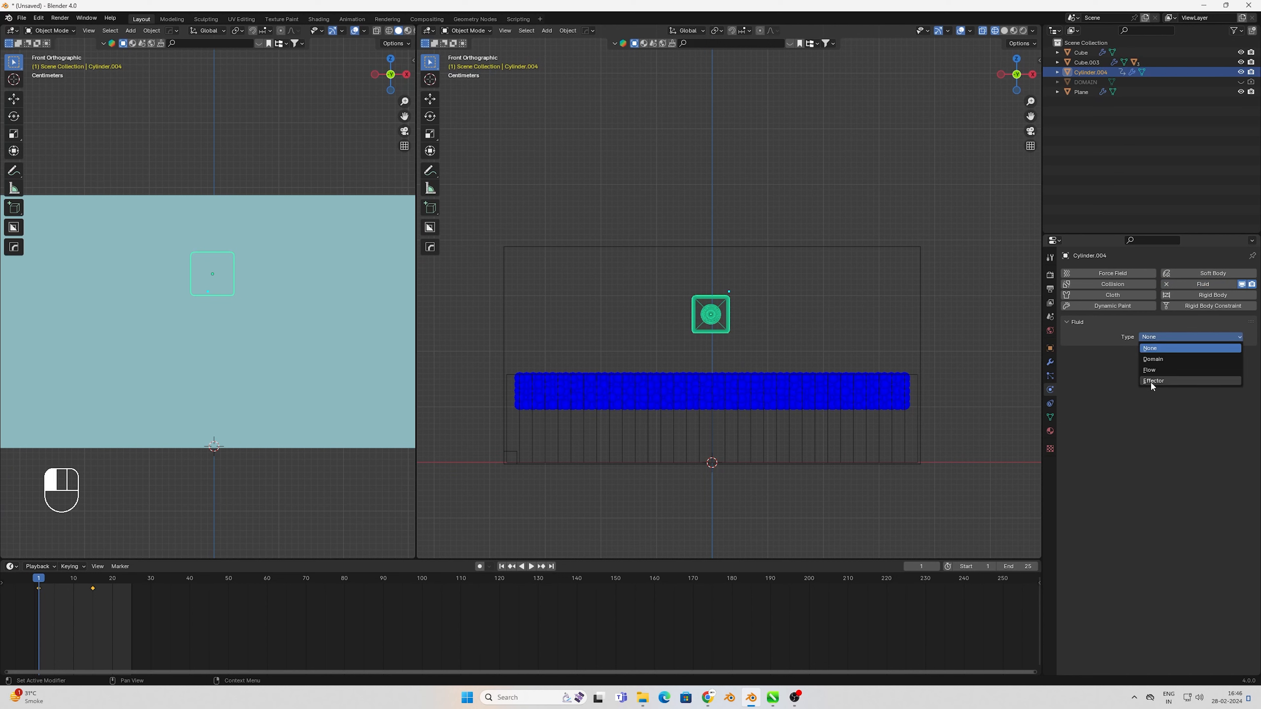
left_click(1150, 381)
Set the bottle effector's sampling substeps to 9 and its surface thickness to 0.2
left_click(1190, 379)
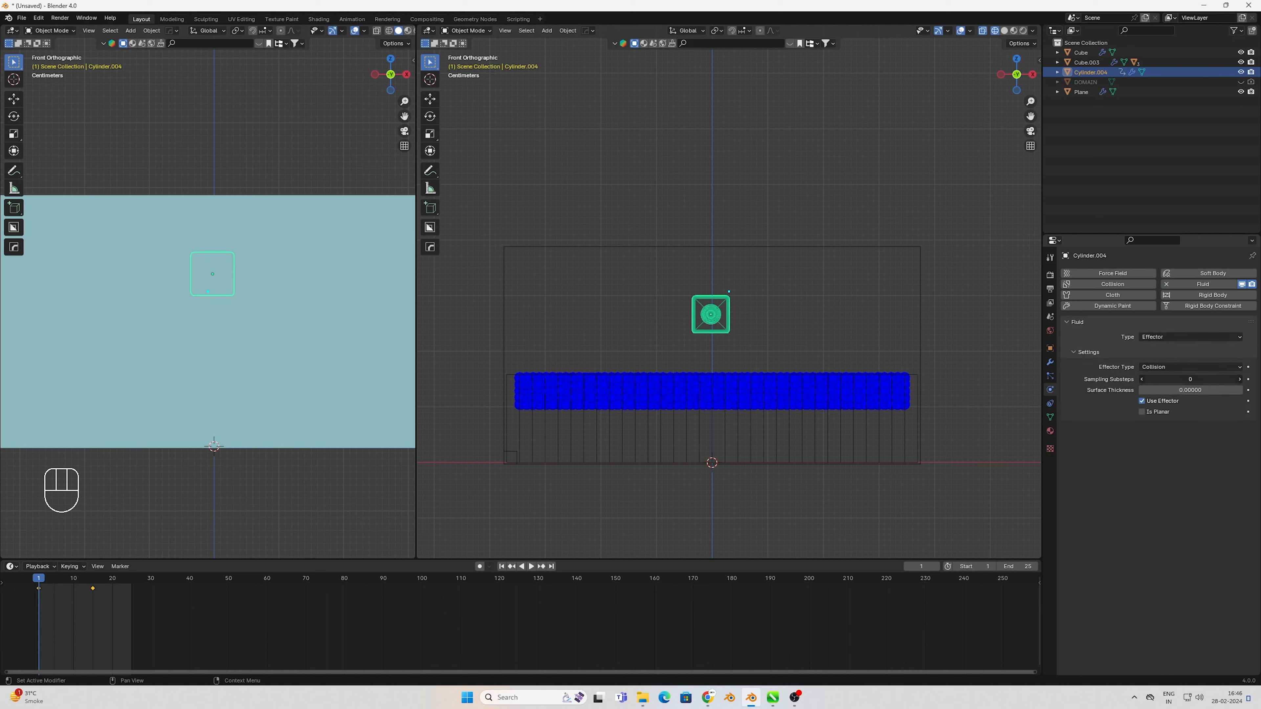
type("9")
key("Tab")
type(".2")
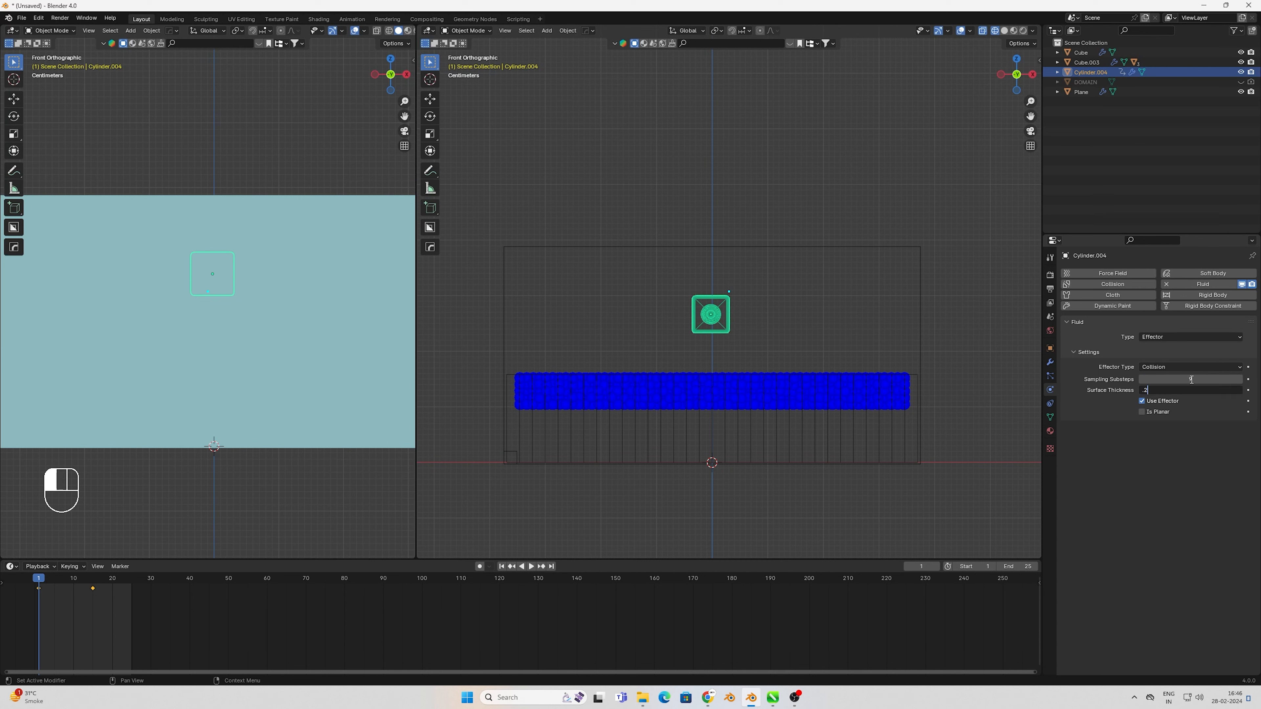
key("Return")
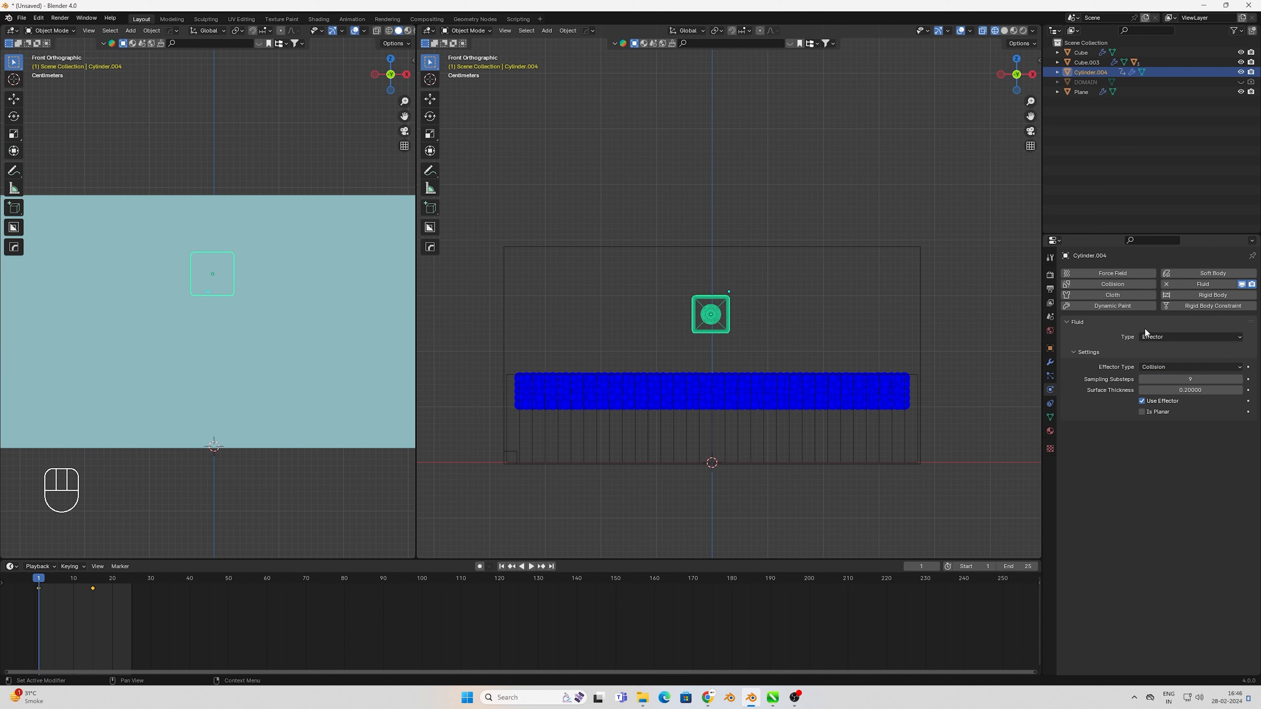
Set the domain cube's cache end frame to 30, trying 25 in between
left_click(768, 247)
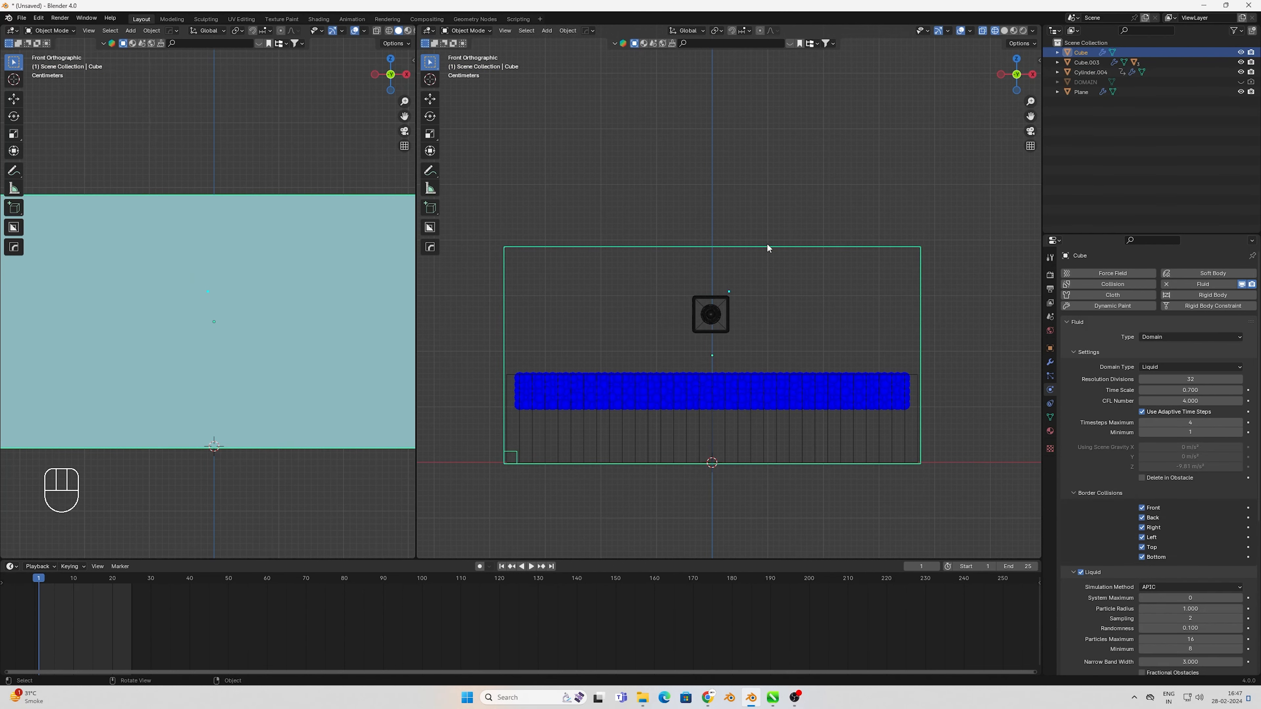
scroll(1175, 602, "down", 5)
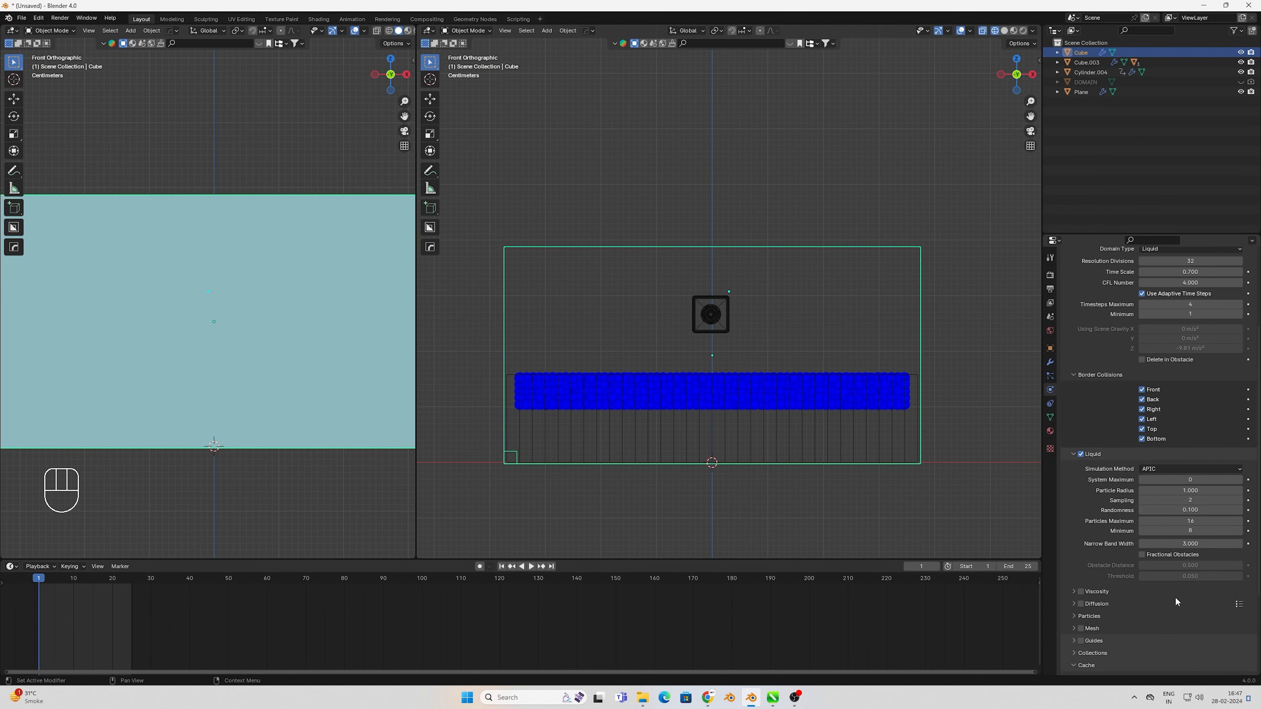
scroll(1175, 602, "down", 5)
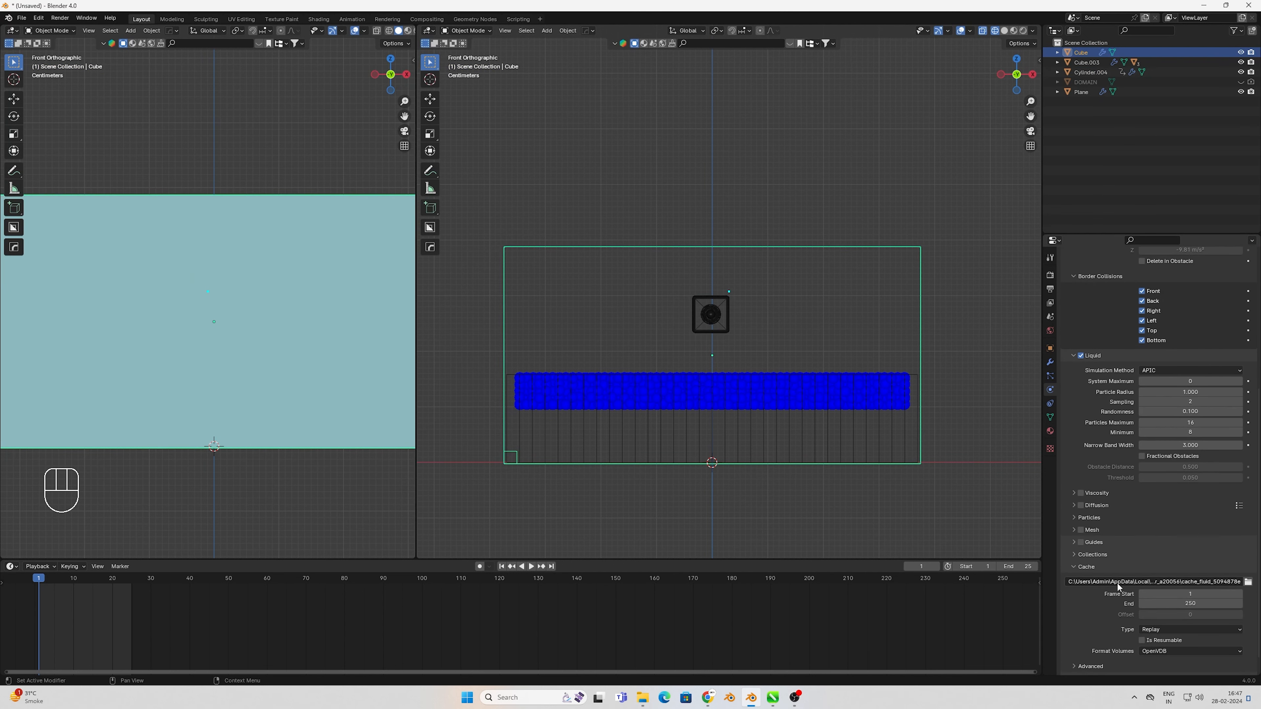
left_click(1187, 581)
type("30")
key("Return")
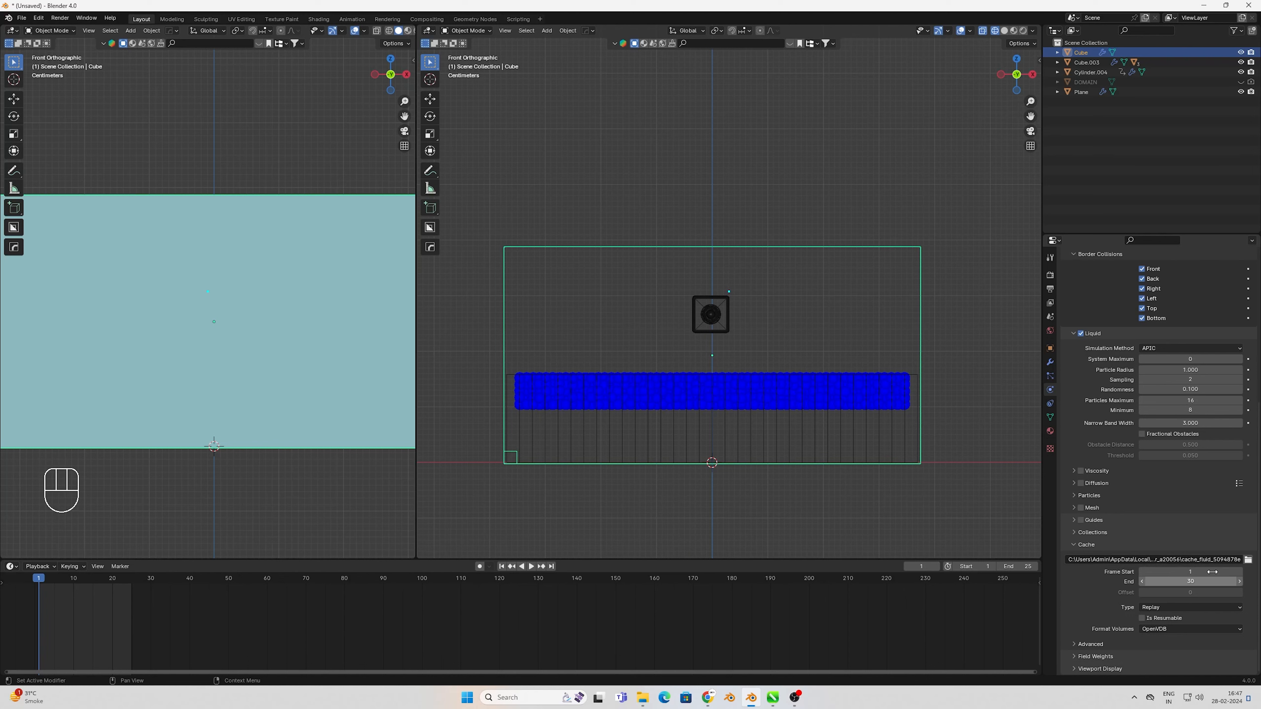
left_click(1183, 580)
type("25")
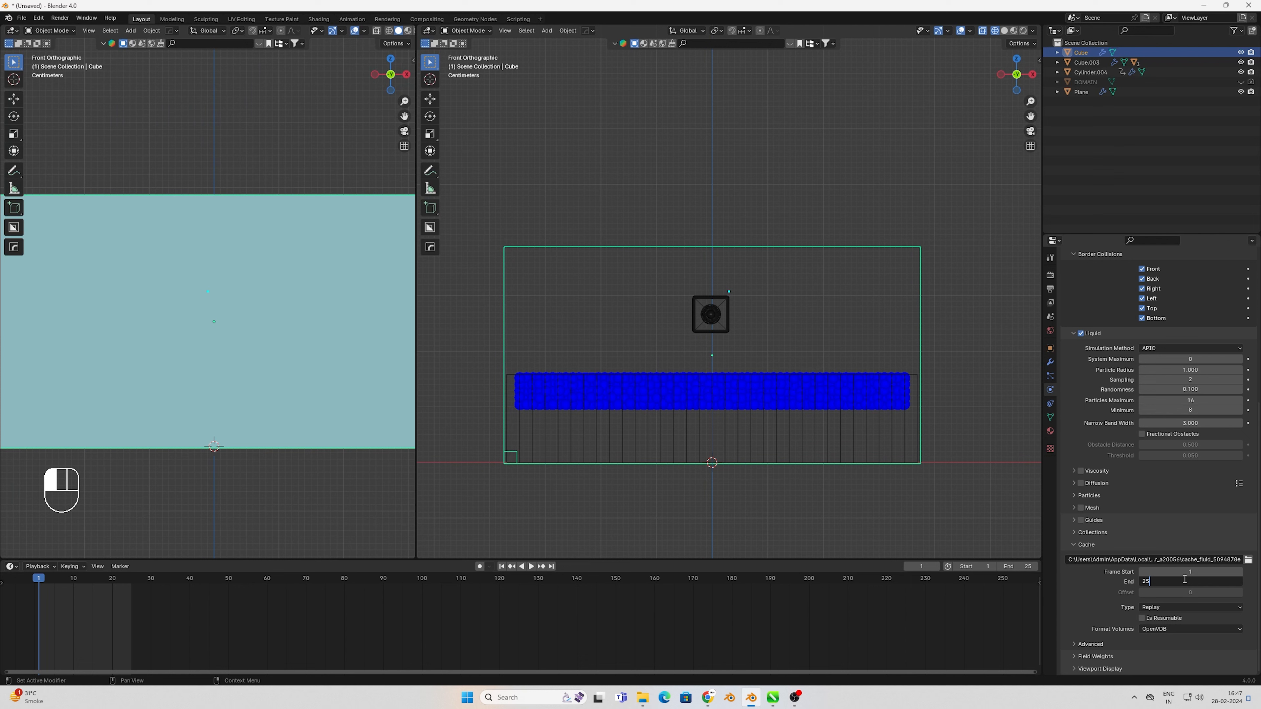
key("Return")
left_click(1184, 580)
type("30")
key("Return")
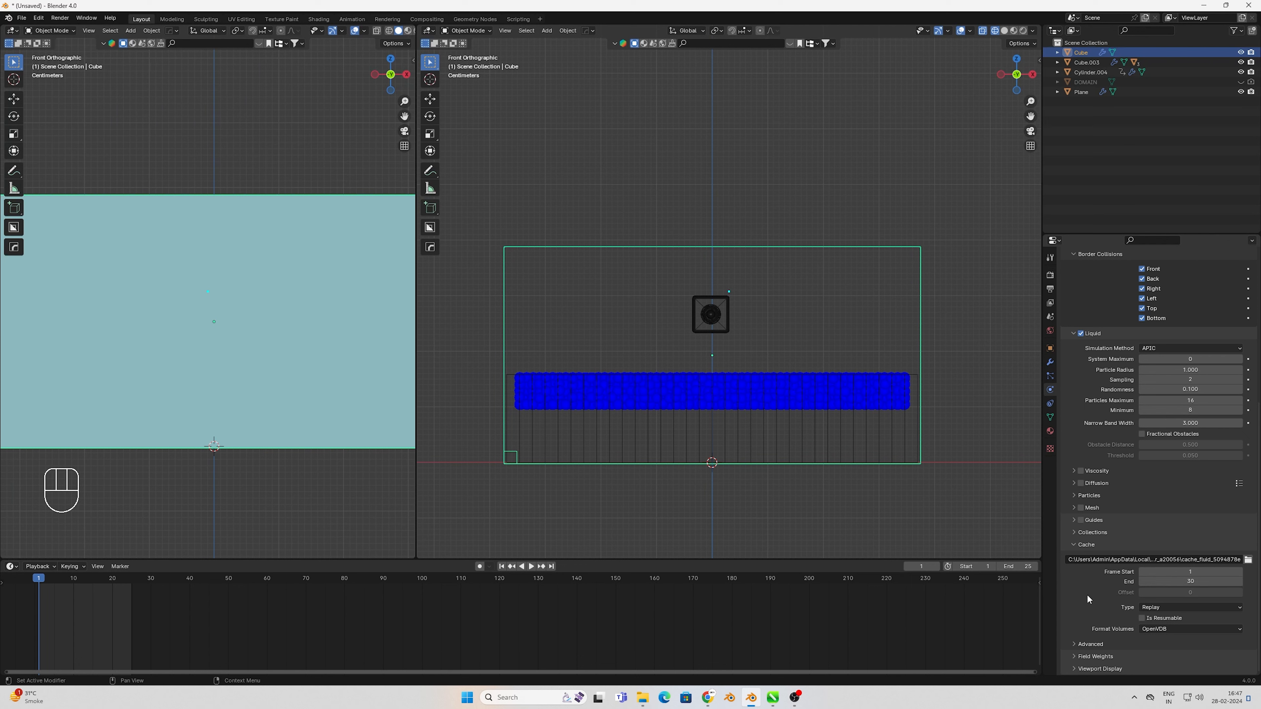
Set the scene's playback end frame to 30
left_click(1024, 567)
type("30")
key("Return")
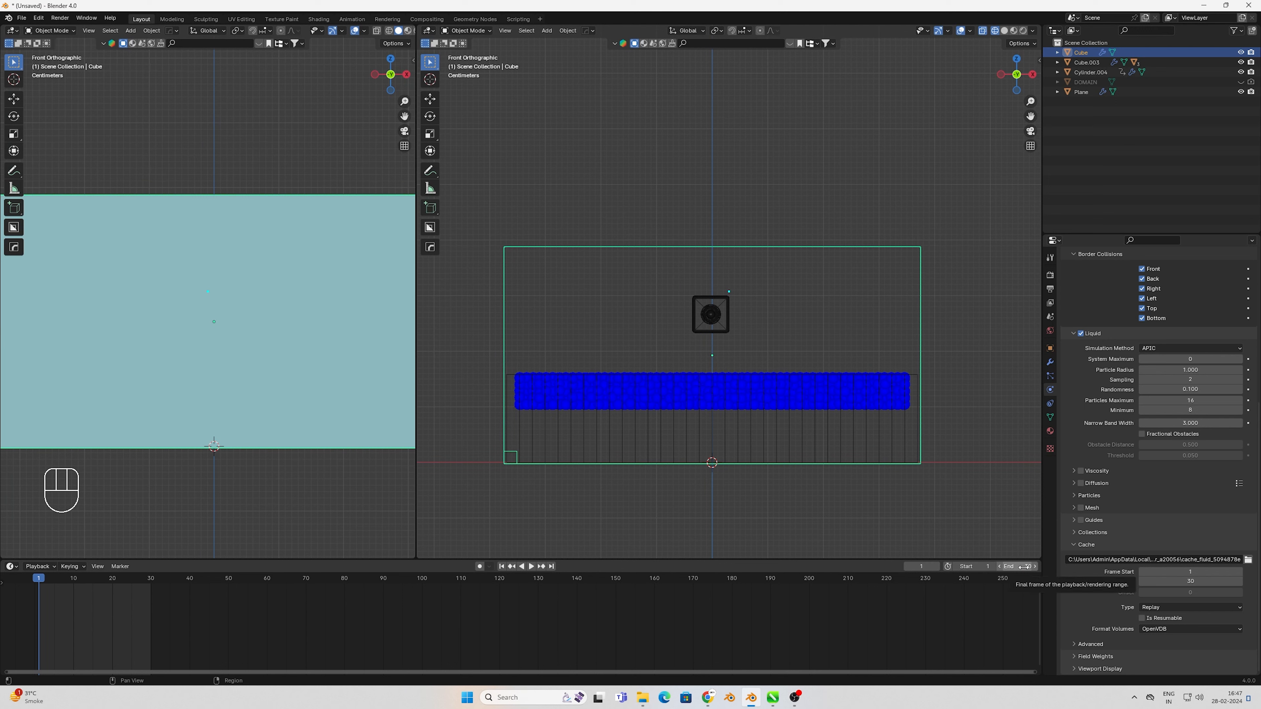
Set the domain's cache end frame to 25
left_click(1186, 582)
type("25")
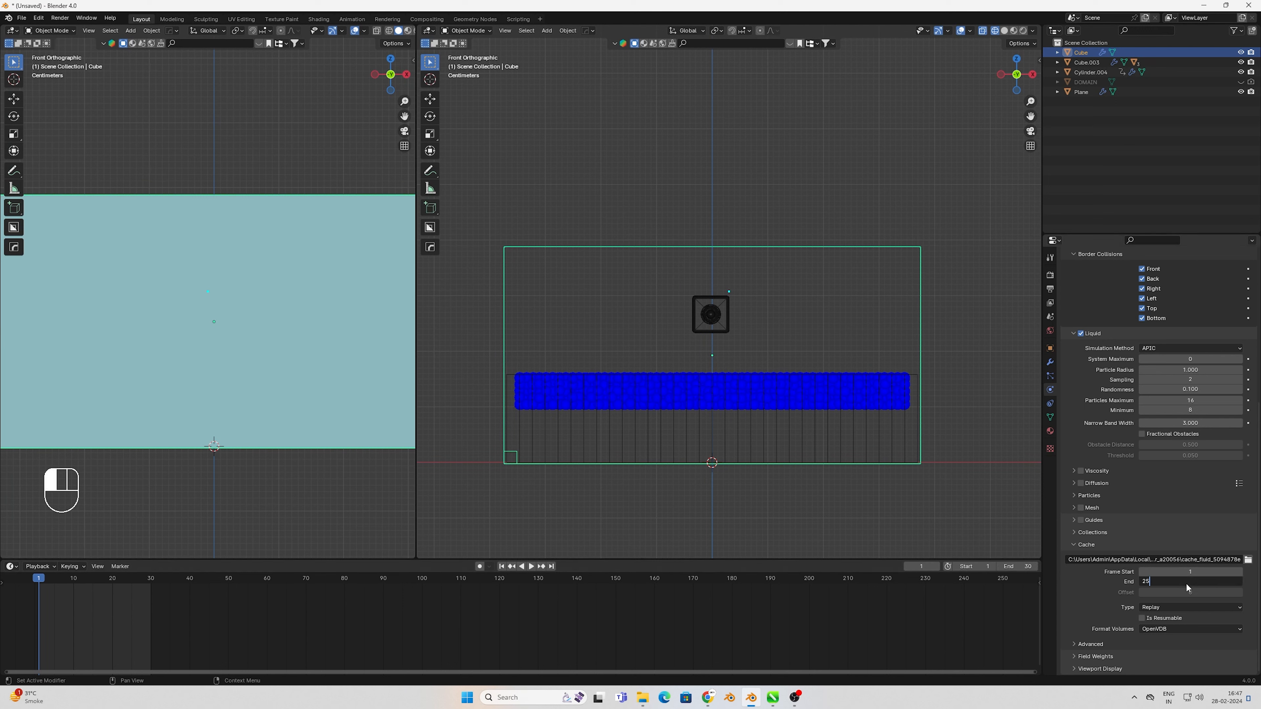
key("Return")
Review the fluid settings of the bottle effector and the liquid flow block
left_click(695, 311)
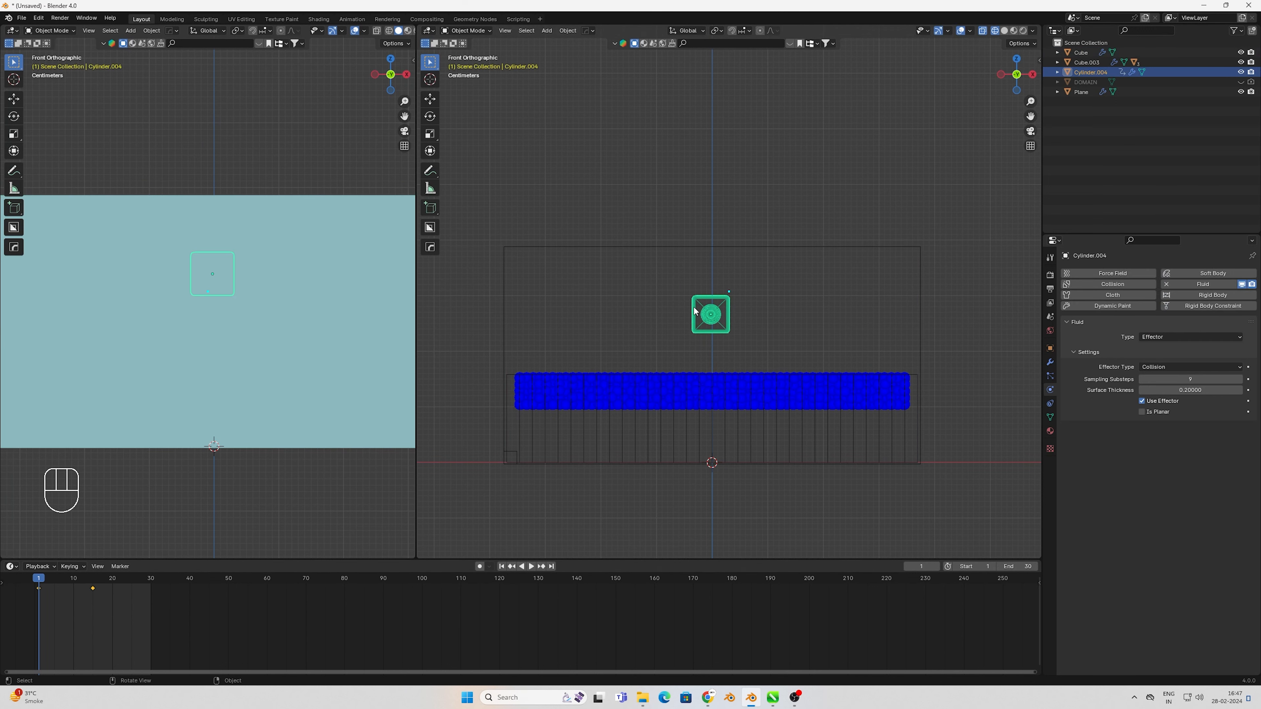
left_click(777, 398)
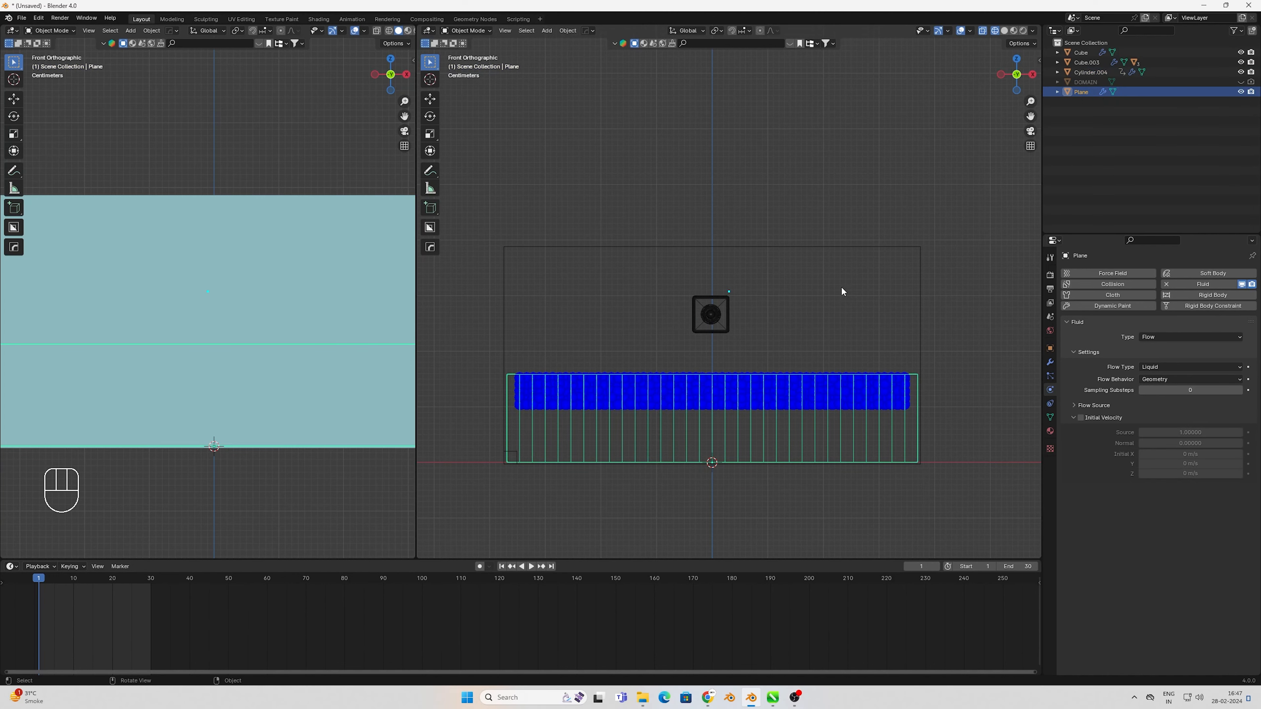
left_click(709, 299)
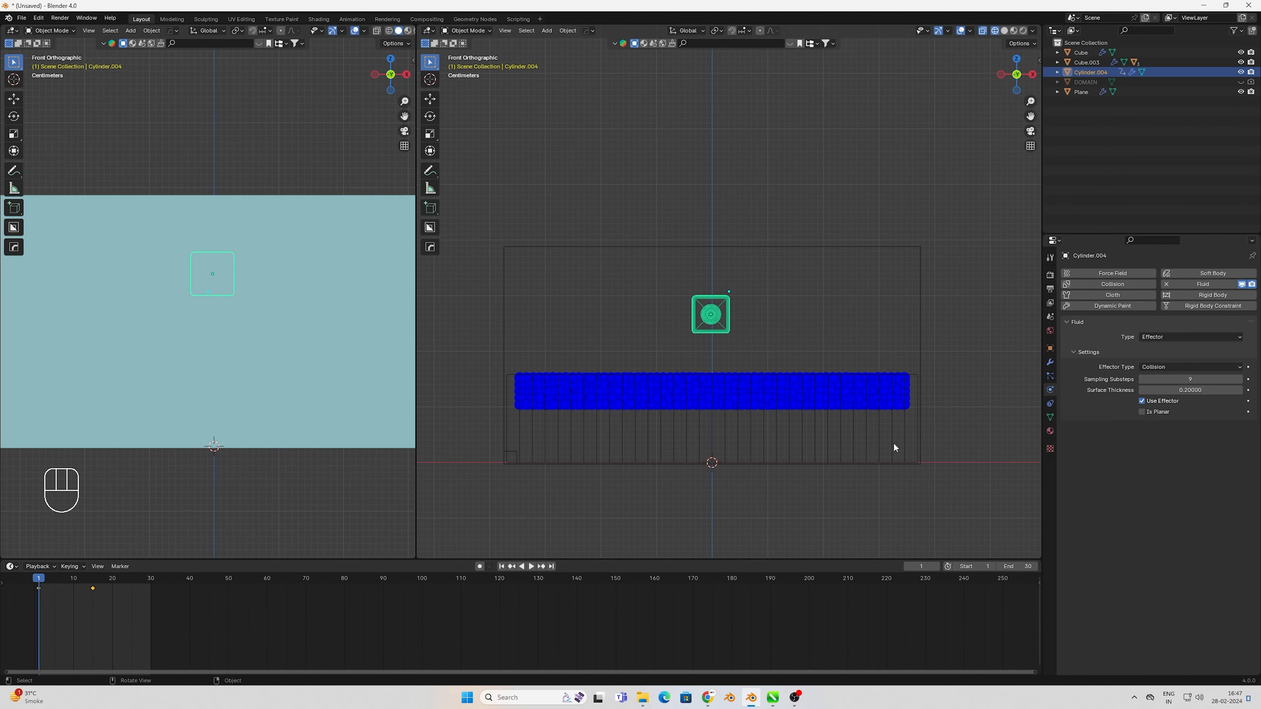
Try to set the domain's cache start and end frames together to 22, then undo the change
left_click(919, 346)
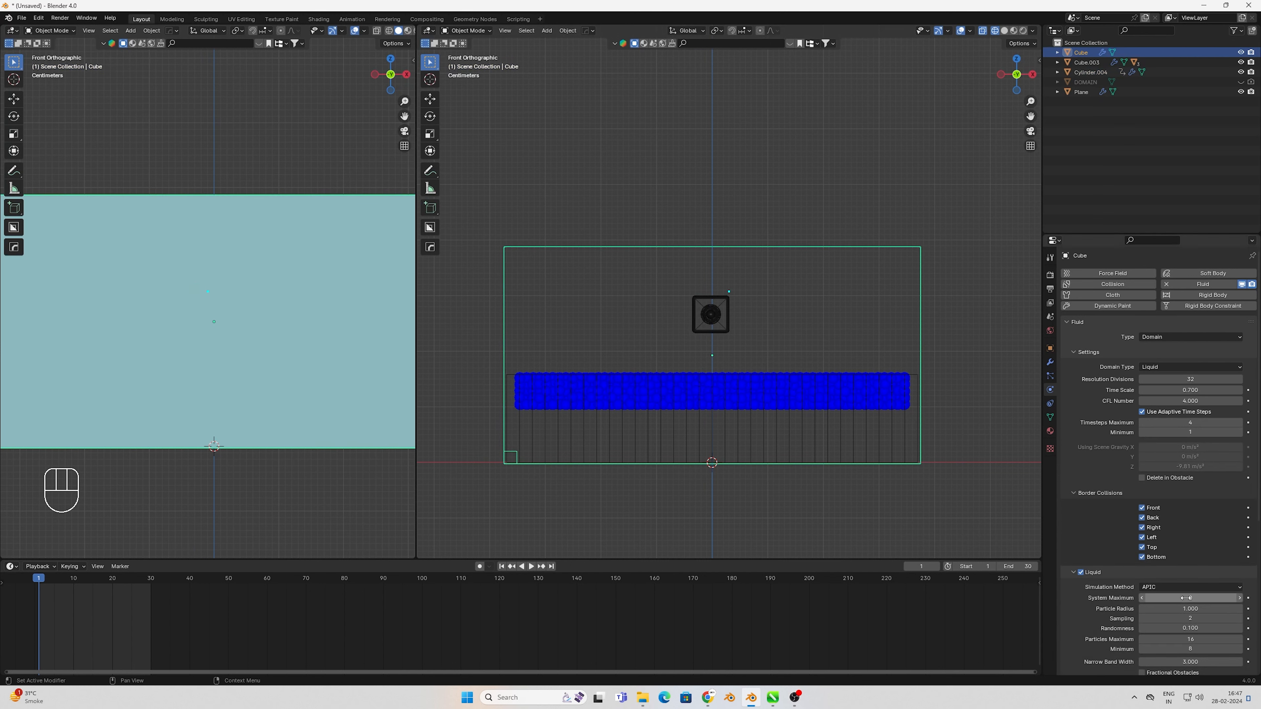
scroll(1180, 619, "down", 6)
scroll(1180, 619, "down", 4)
left_click_drag(1189, 581, 1189, 573)
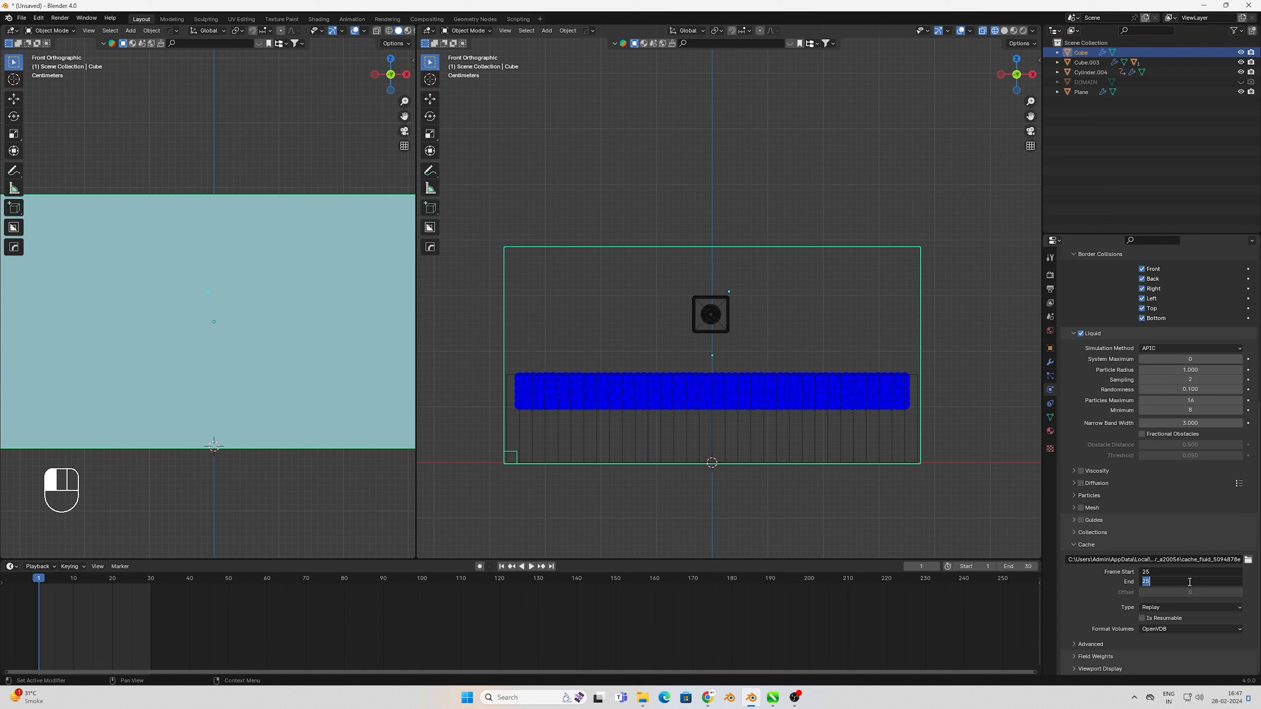
type("22")
left_click(1189, 581)
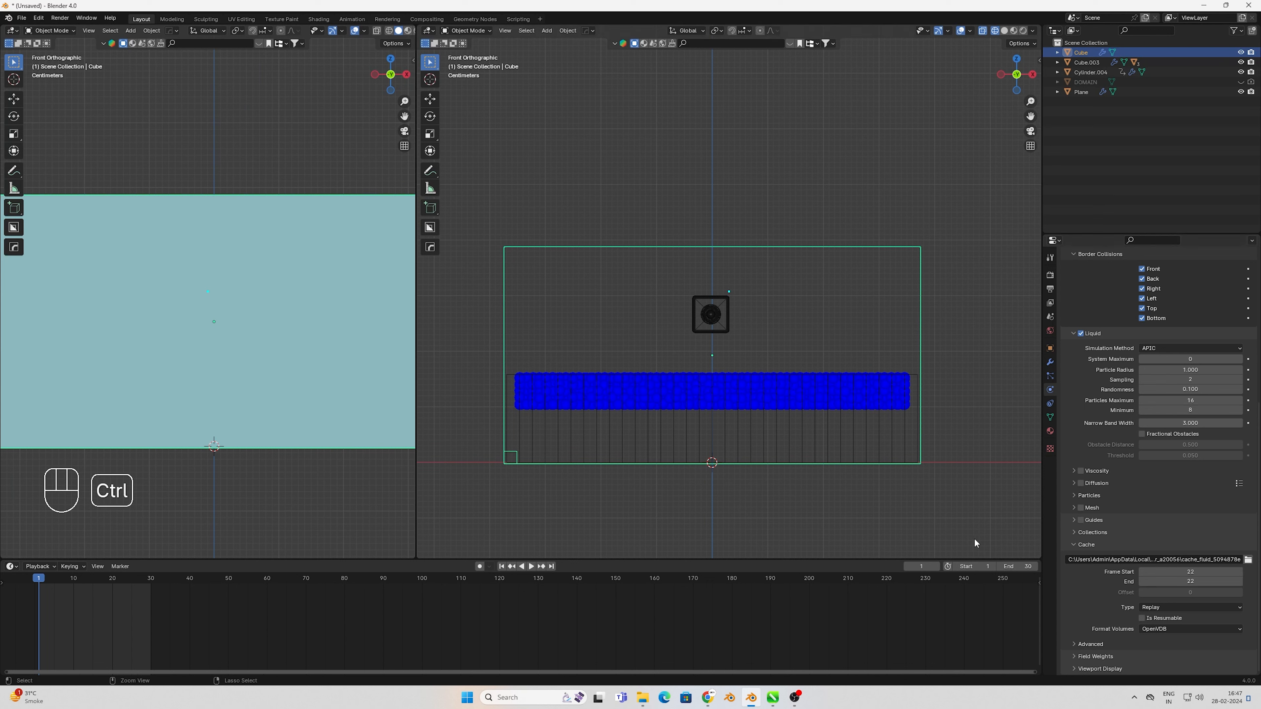
key("ctrl+z")
Set only the domain's cache end frame to 22
left_click(1188, 583)
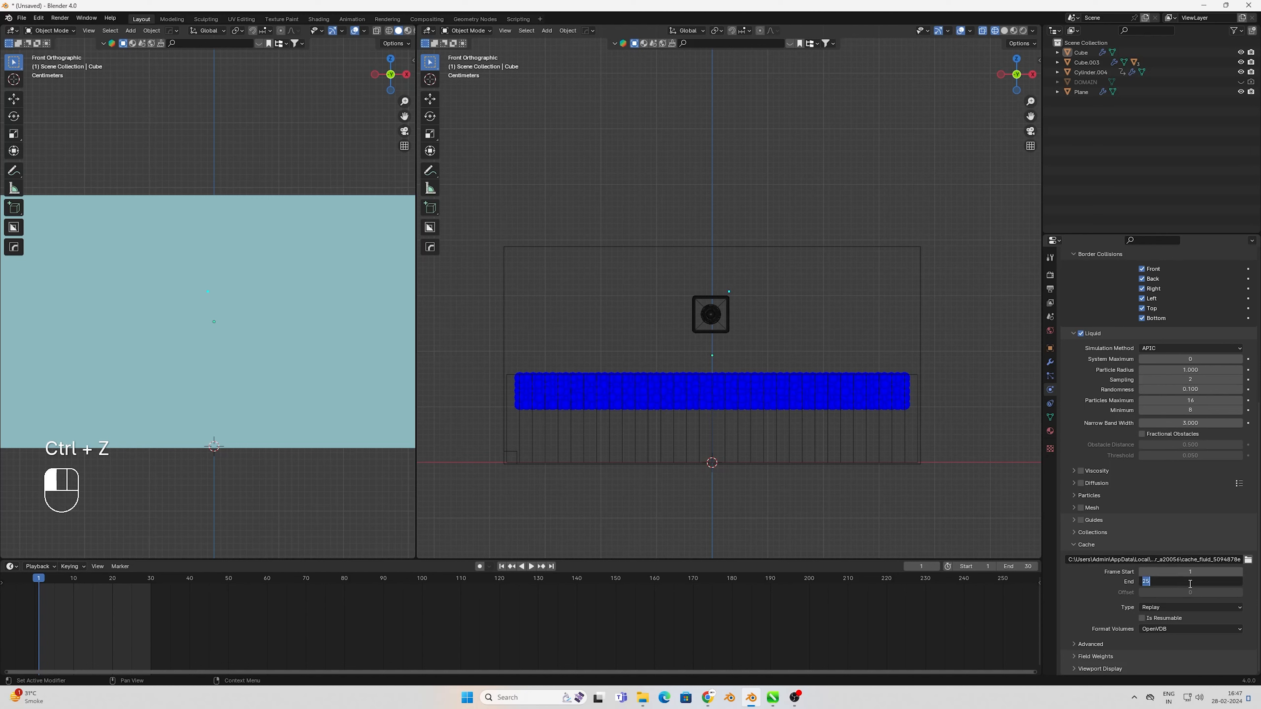
type("22")
key("Return")
Set the liquid domain's resolution divisions to 128
scroll(1189, 581, "up", 10)
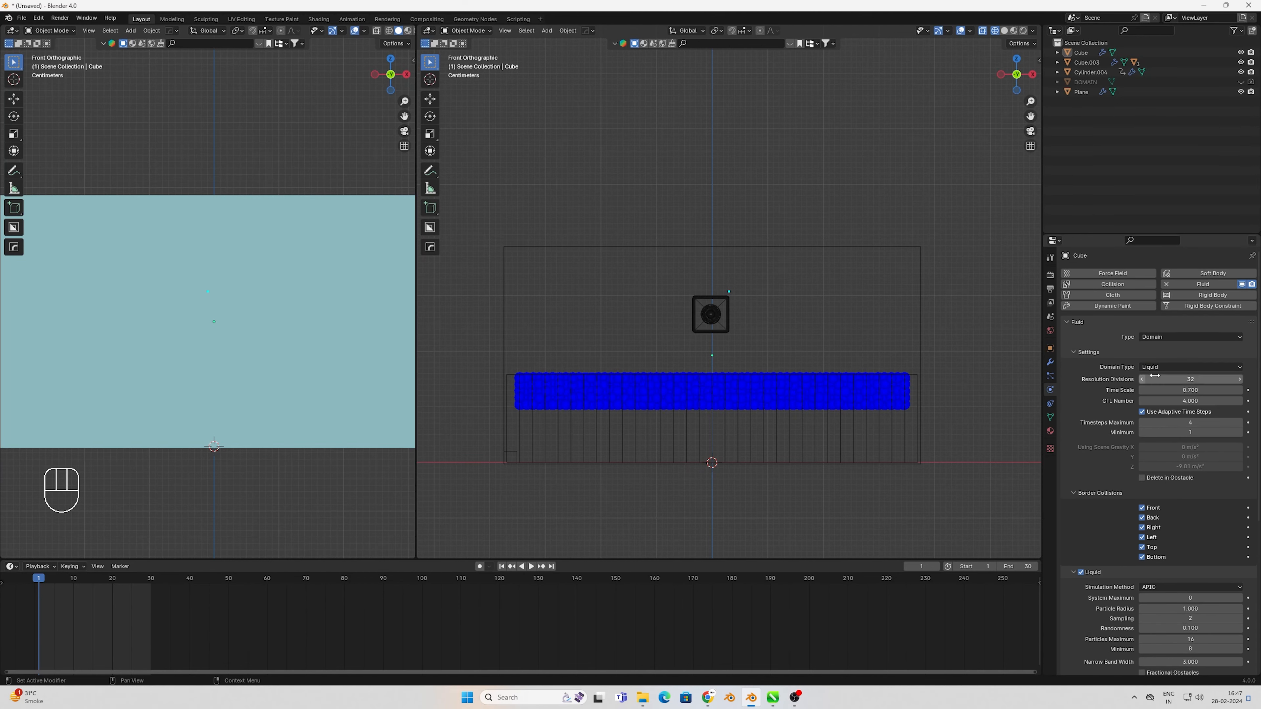
left_click(1177, 375)
type("128")
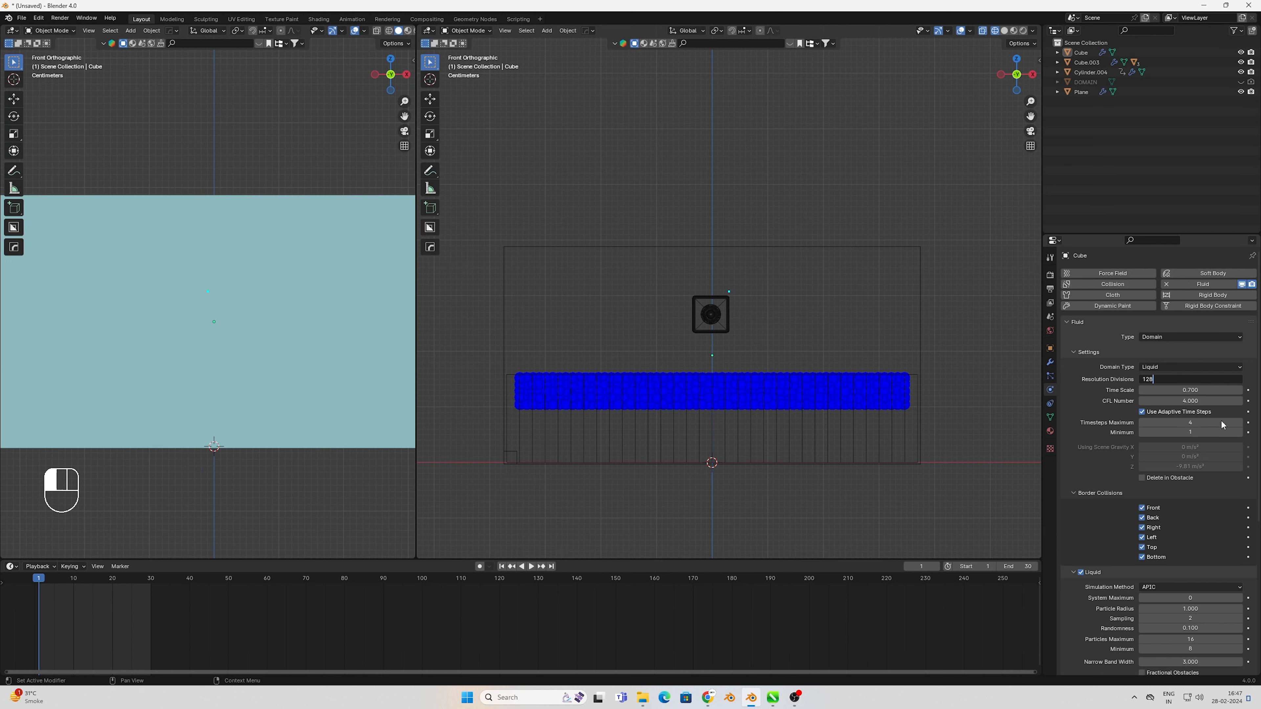
left_click(840, 286)
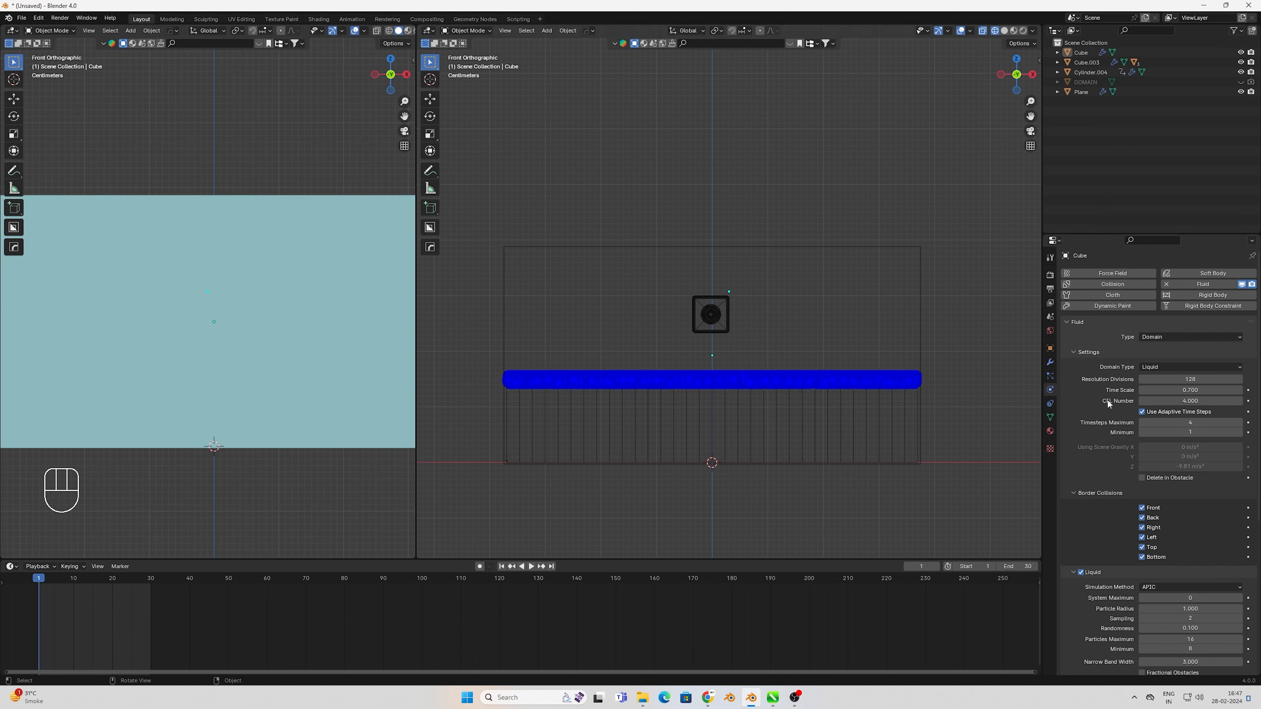
Select the bottle, add Collision physics to it and remove that again
scroll(1221, 401, "down", 6)
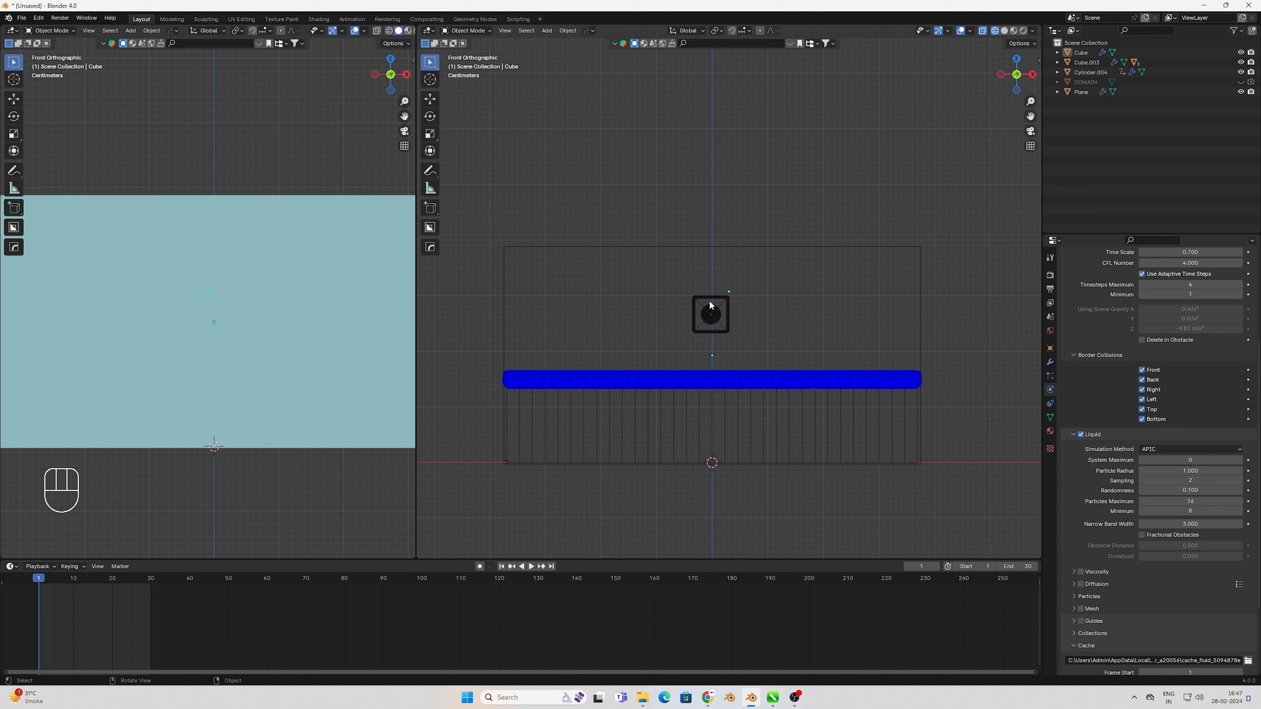
key("shift+a")
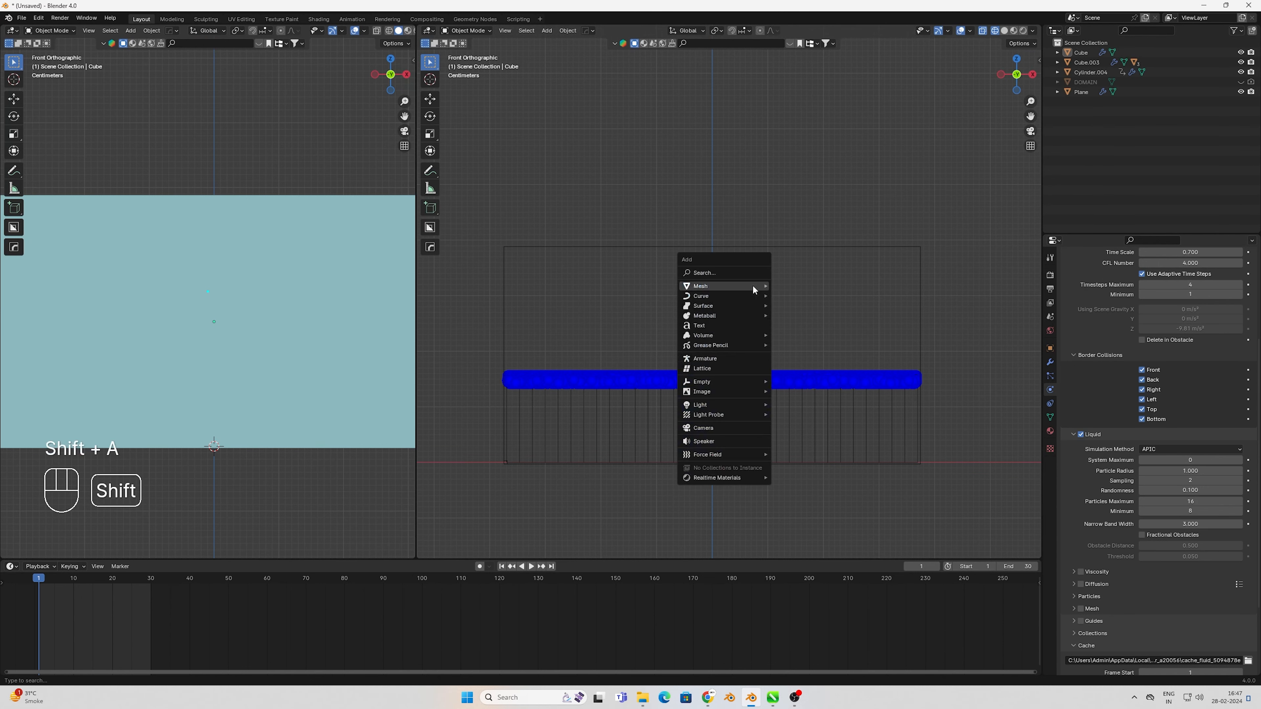
left_click(704, 303)
scroll(788, 324, "up", 4)
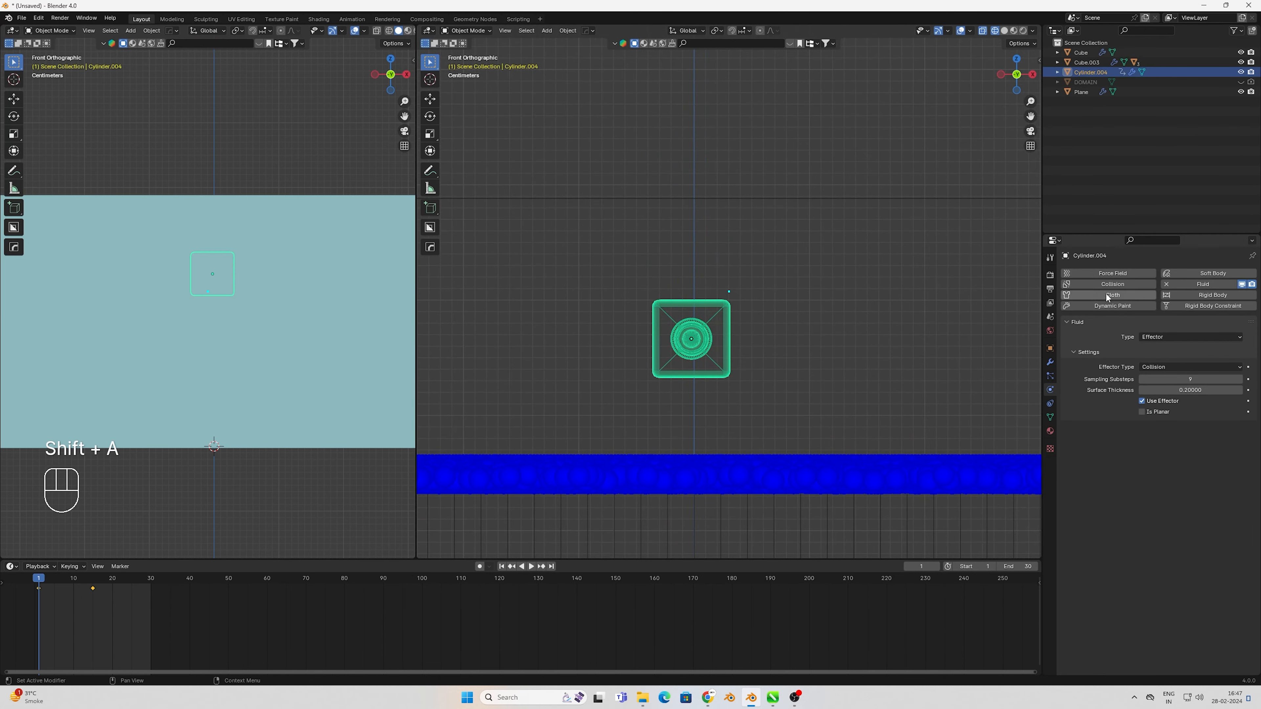
left_click(1074, 284)
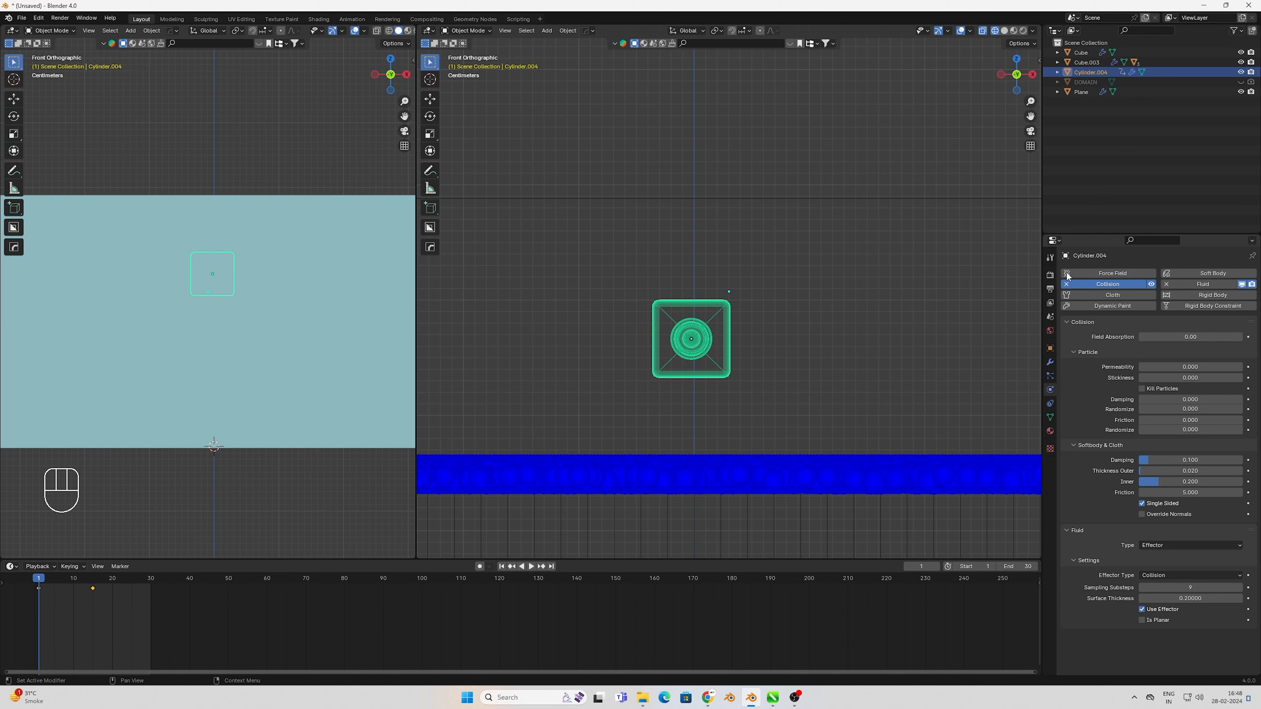
left_click(1066, 284)
Add a force field of type Force to the bottle and set its strength to 2
left_click(1068, 275)
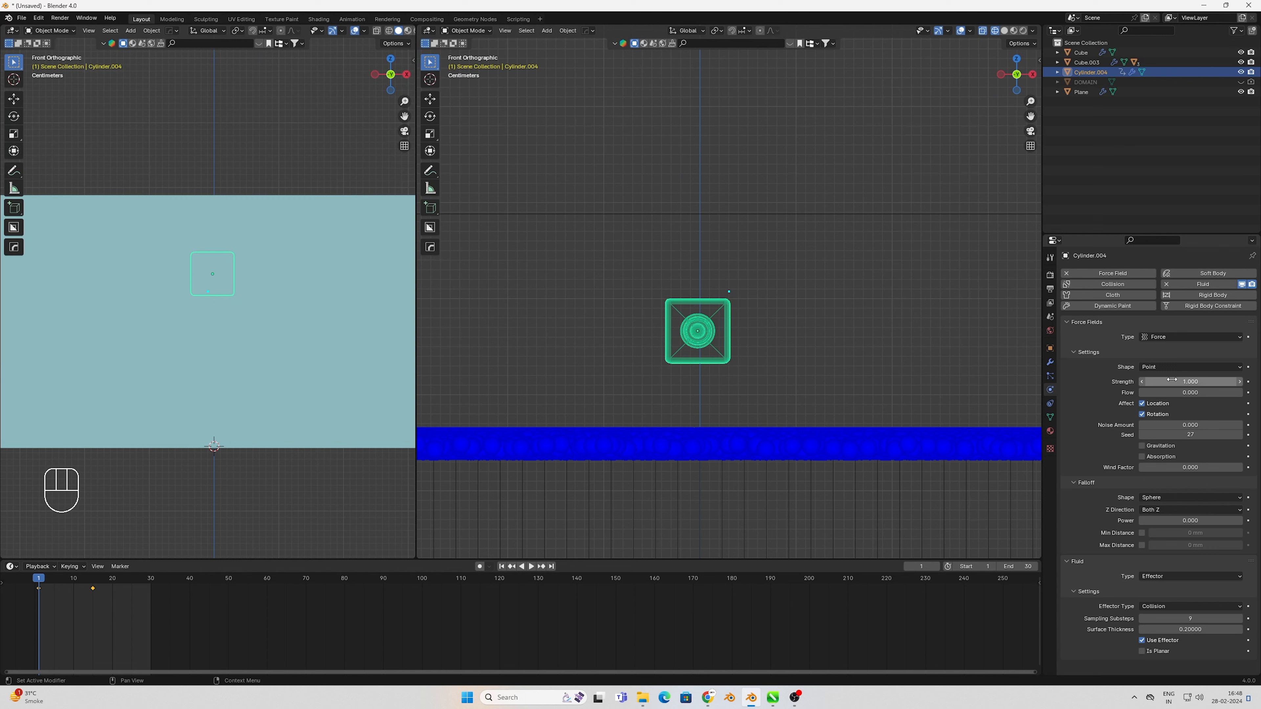
left_click(969, 242)
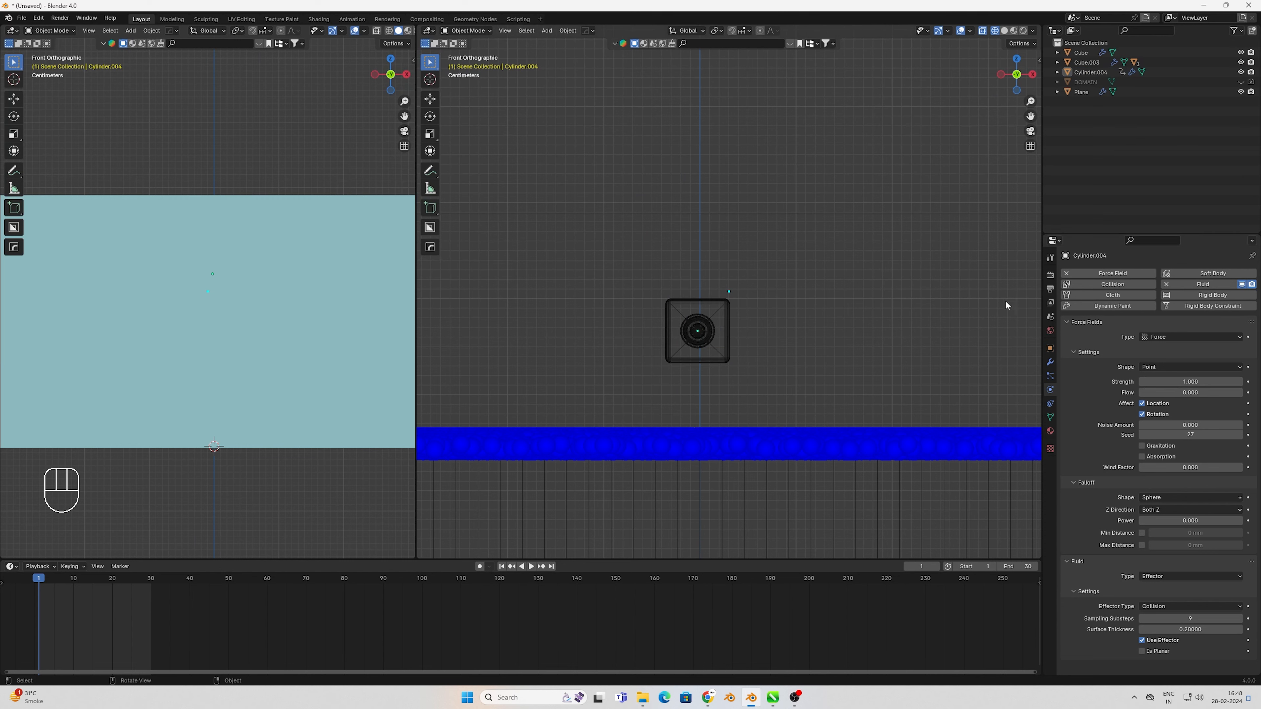
scroll(997, 320, "down", 2)
scroll(975, 369, "up", 1)
left_click(710, 353)
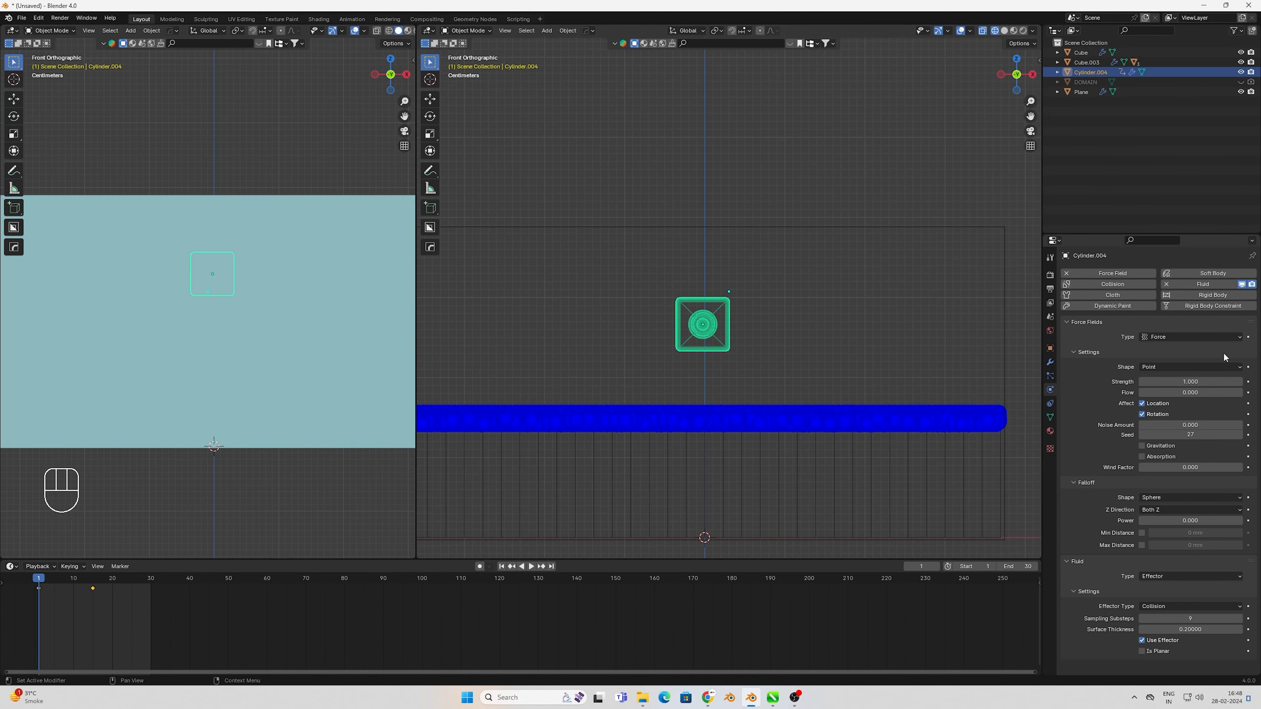
left_click(1192, 382)
type("2")
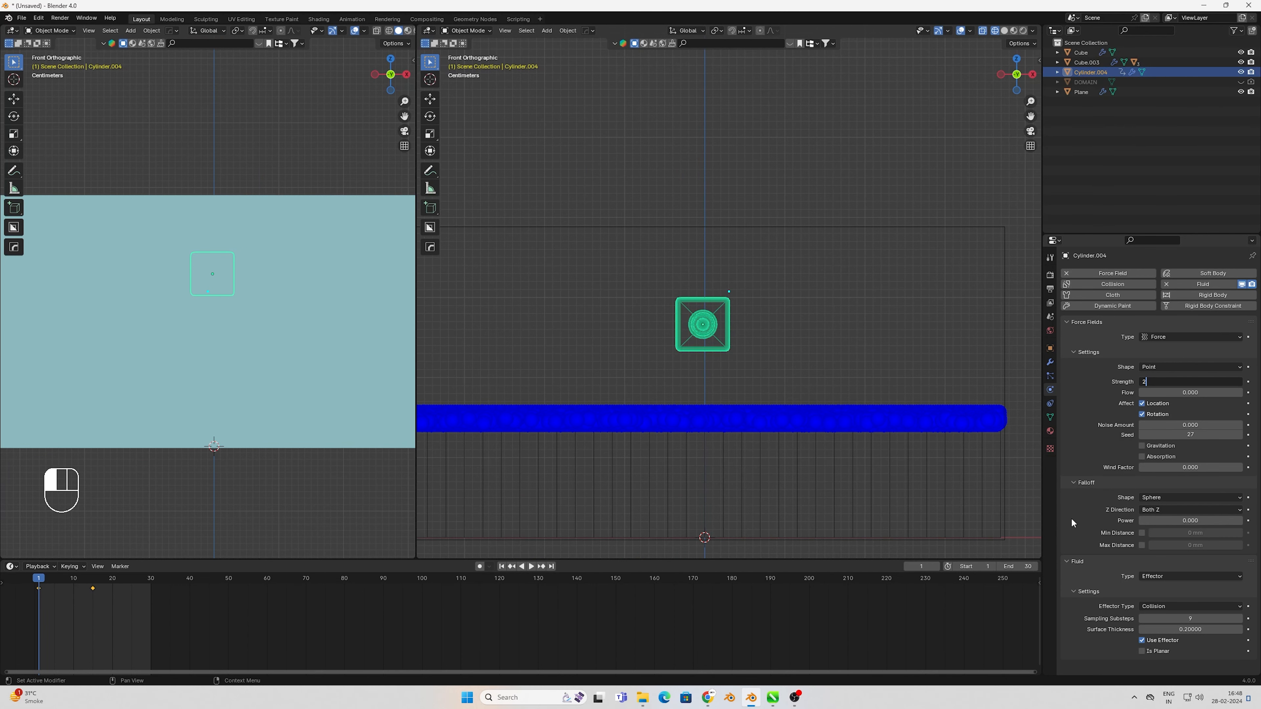
left_click(697, 406)
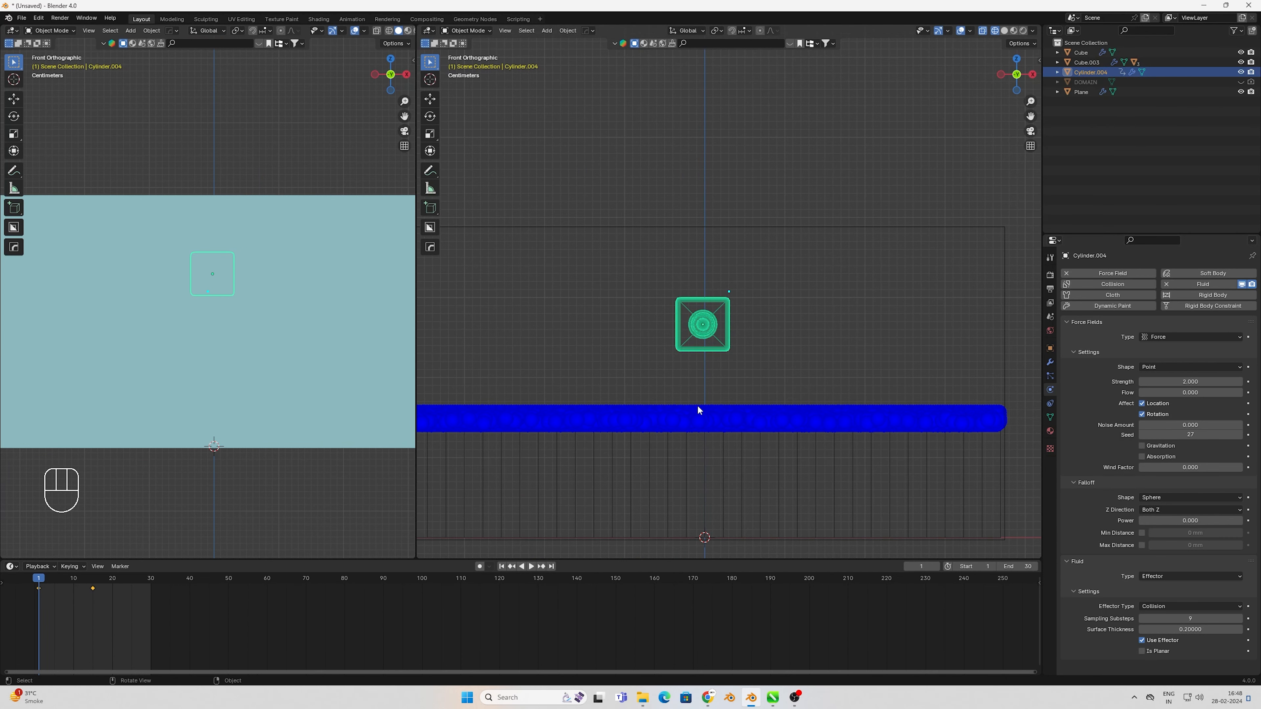
Enable the maximum distance of the bottle's force field falloff and set it to 107 mm
scroll(694, 406, "down", 5)
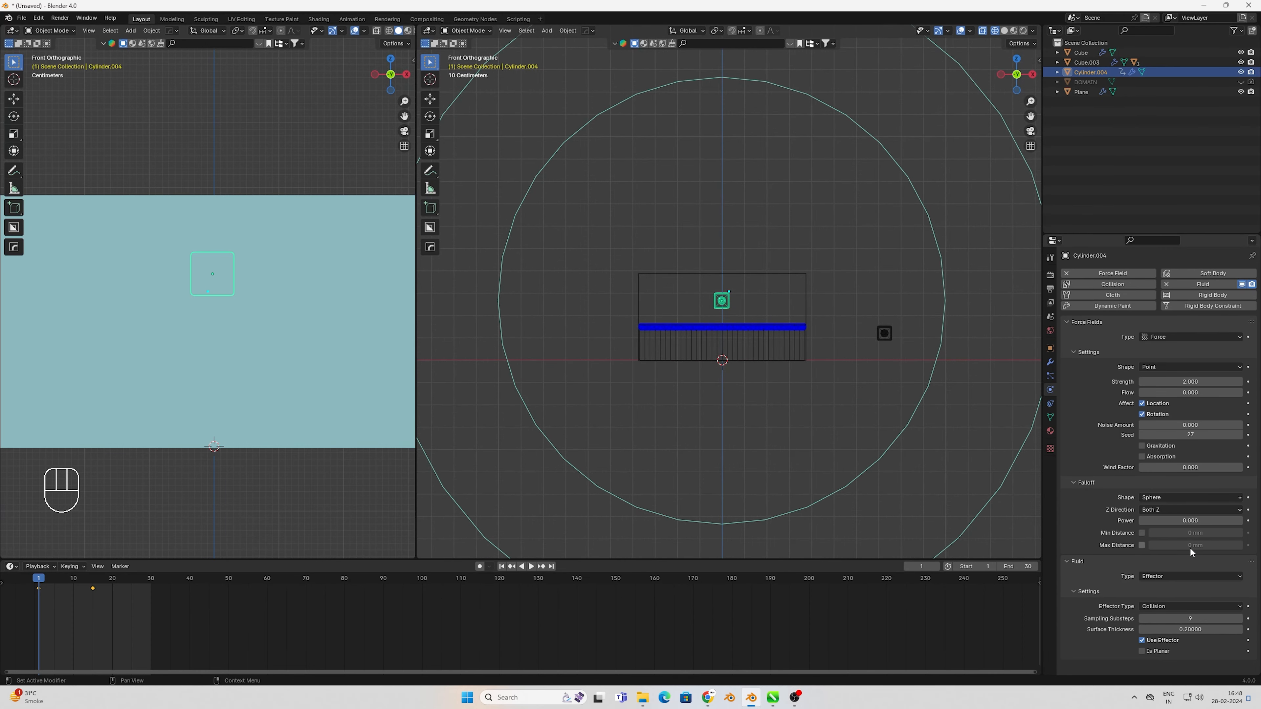
left_click(1142, 545)
left_click_drag(1190, 546, 1194, 545, "shift")
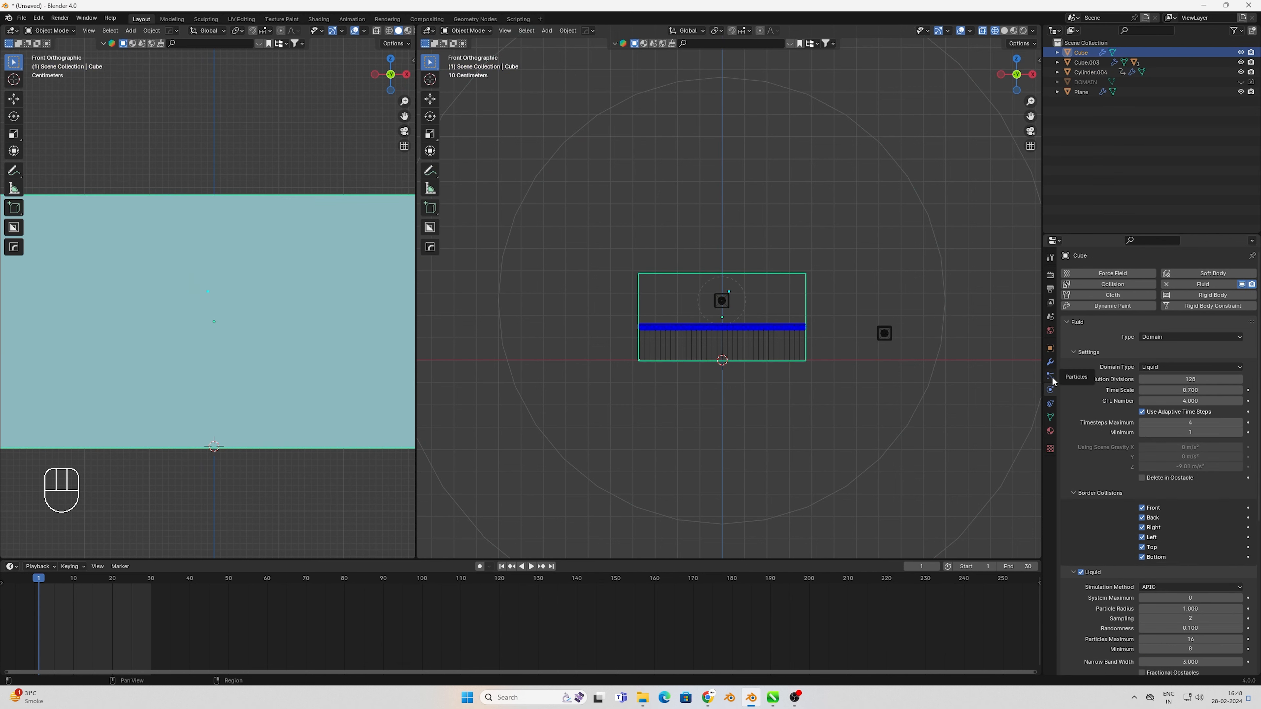
Select the domain cube and set its liquid resolution divisions to 32
left_click(756, 324)
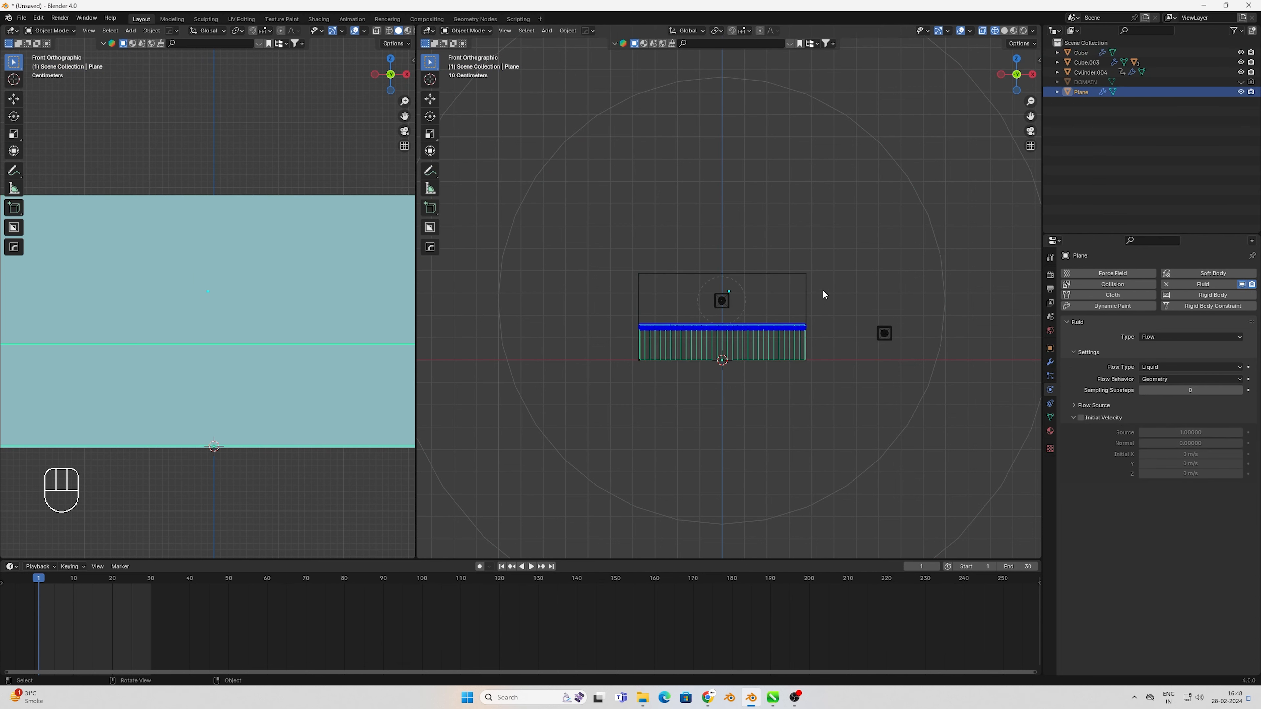
left_click(806, 273)
double_click(1184, 379)
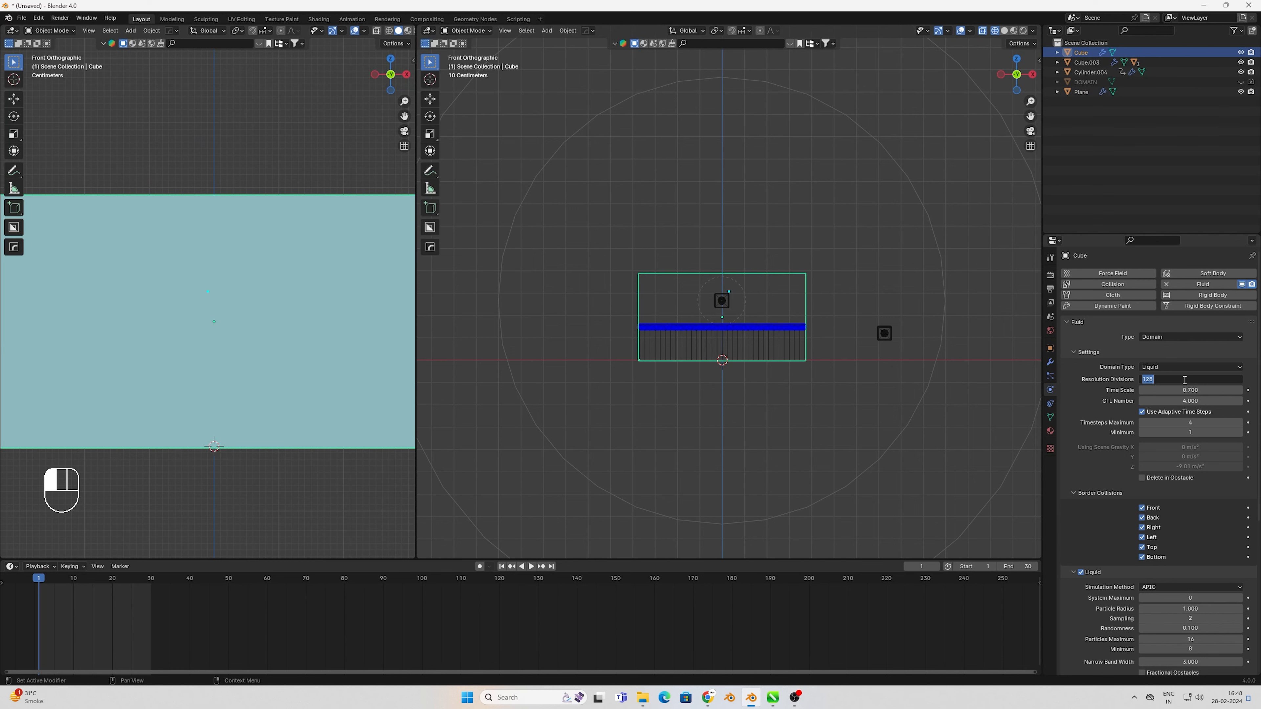
type("32")
key("Return")
scroll(727, 293, "up", 5)
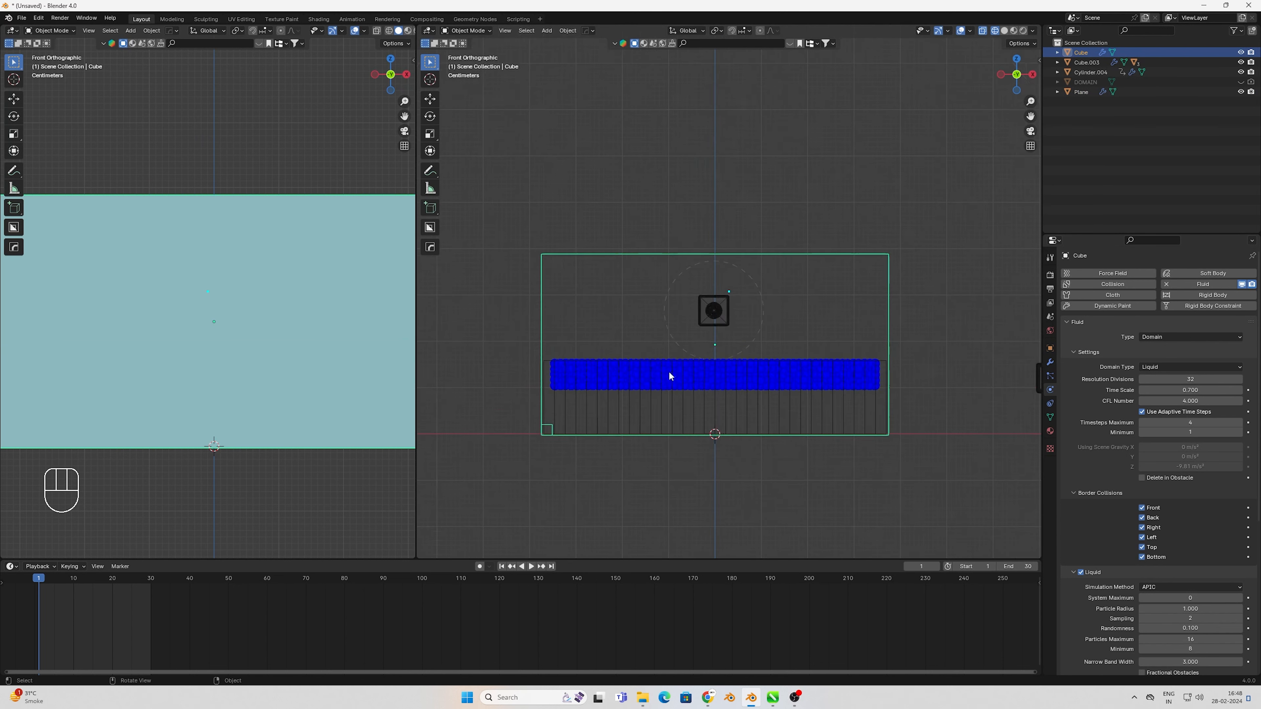
Select the bottle and reduce its force field's maximum distance to 52 mm
left_click(724, 323)
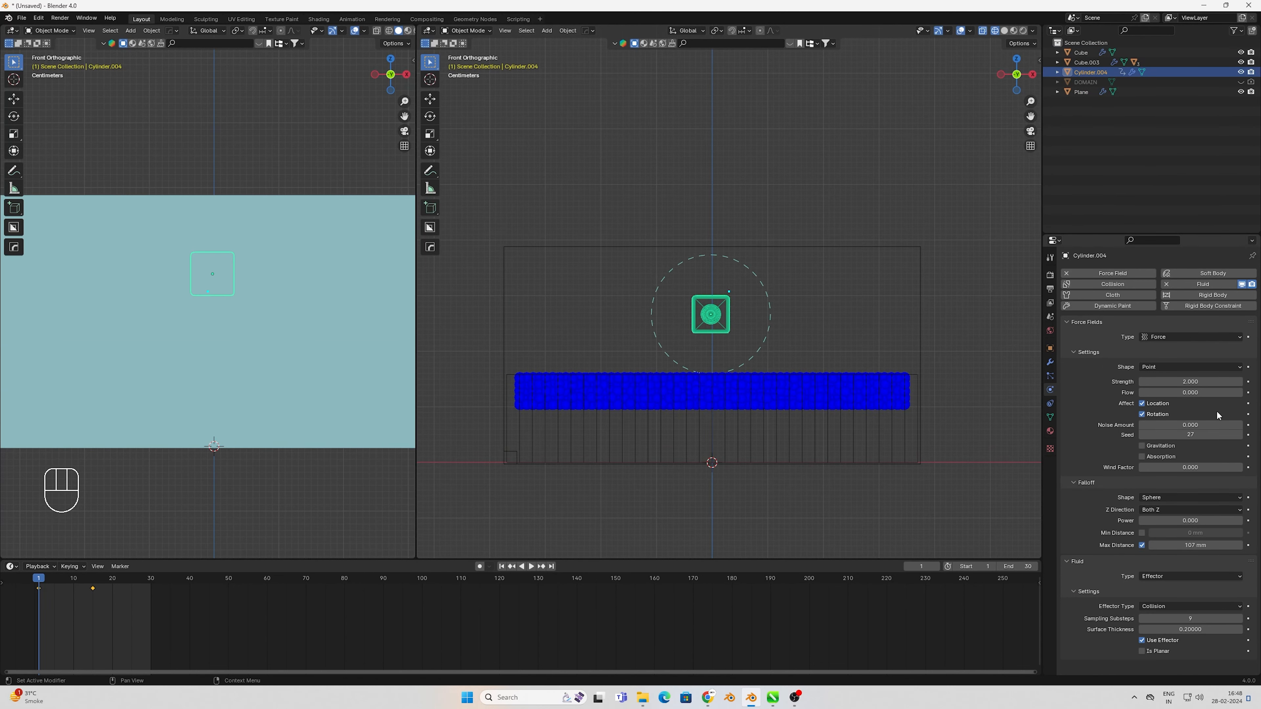
left_click_drag(1196, 547, 1167, 547)
middle_click_drag(645, 348, 743, 413)
key("KP_7")
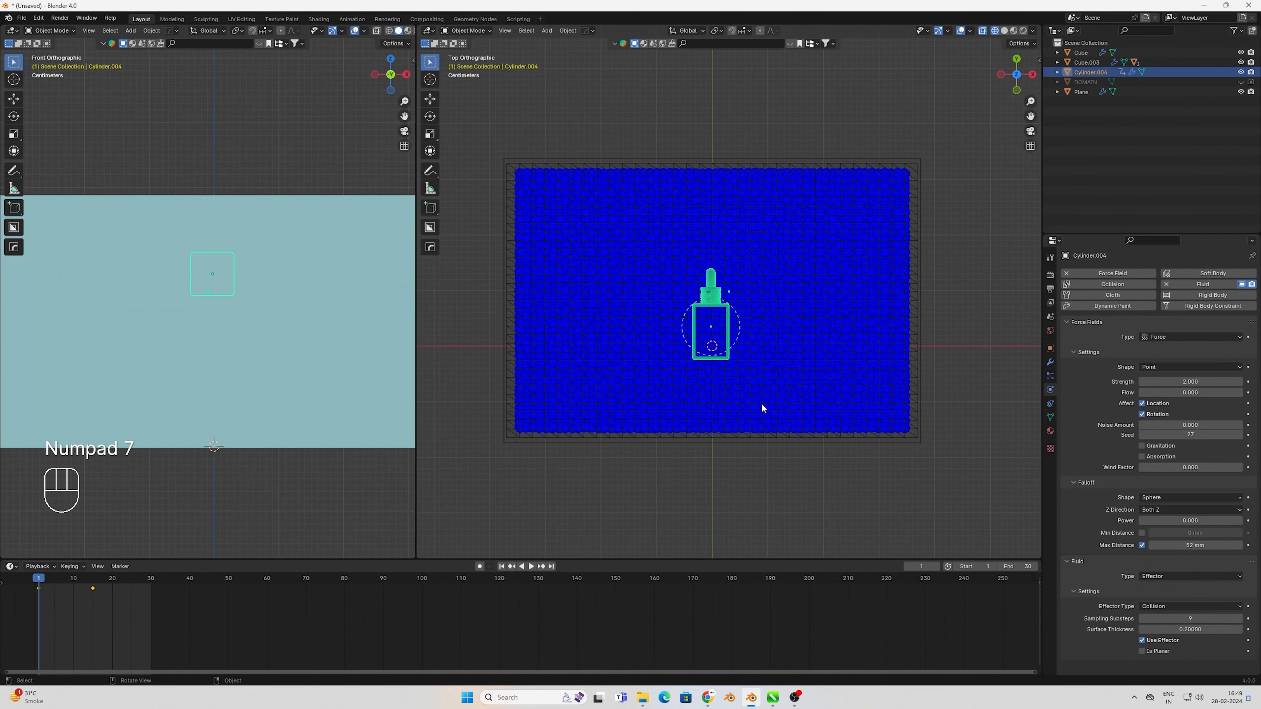
Move the fluid block and the domain cube together about 20 mm in the negative Y direction, then clear the selection
left_click(759, 415)
left_click(757, 445, "shift")
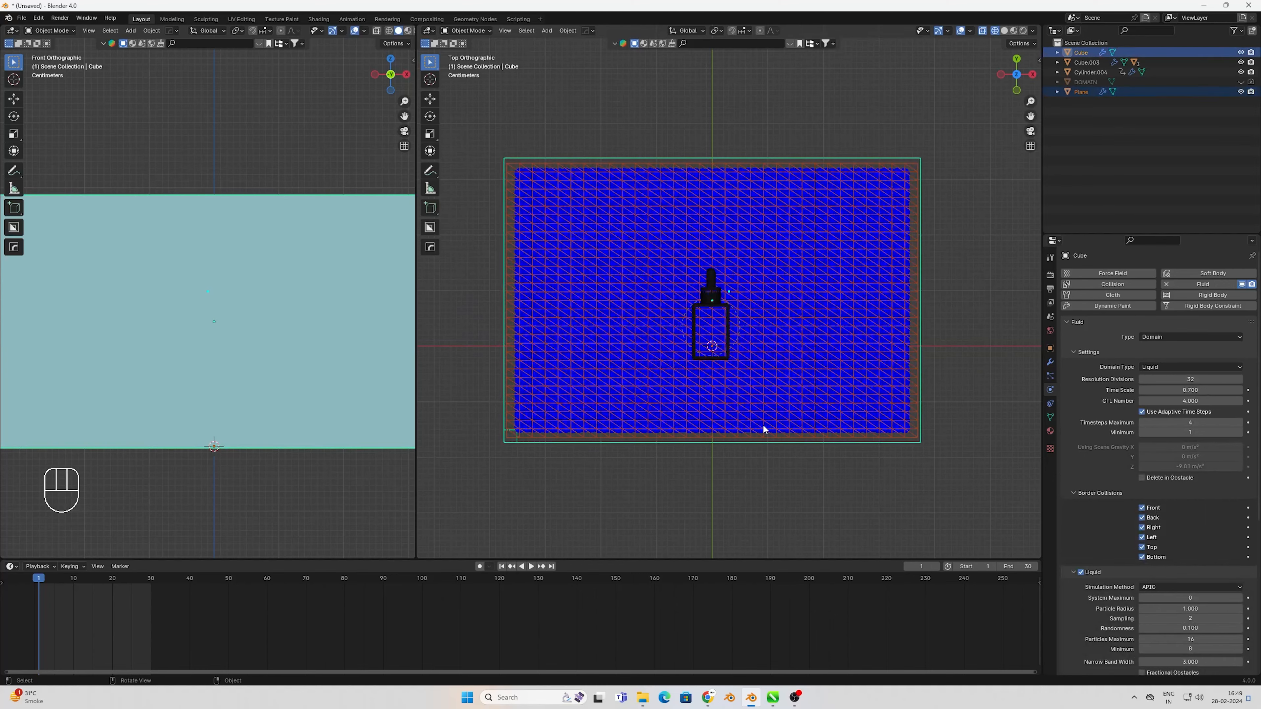
key("f")
key("g")
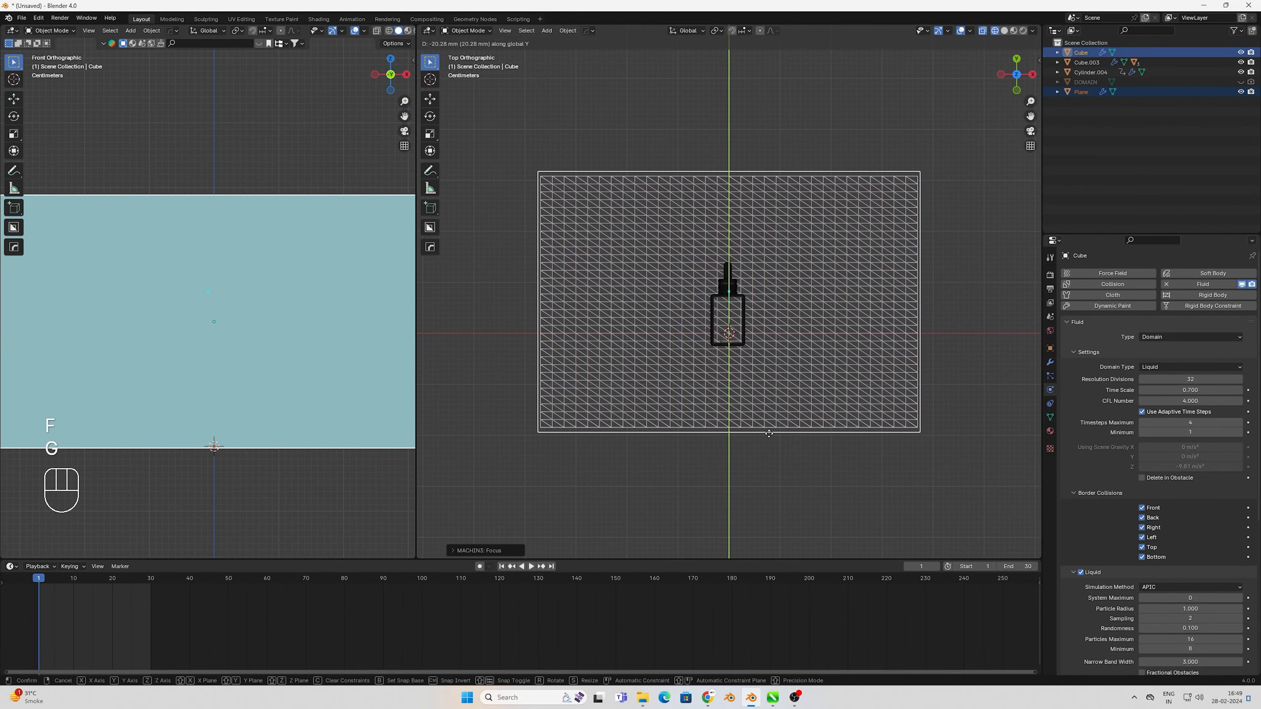
key("y")
left_click(767, 437)
middle_click_drag(767, 438, 761, 364)
scroll(759, 393, "down", 4)
left_click(751, 467)
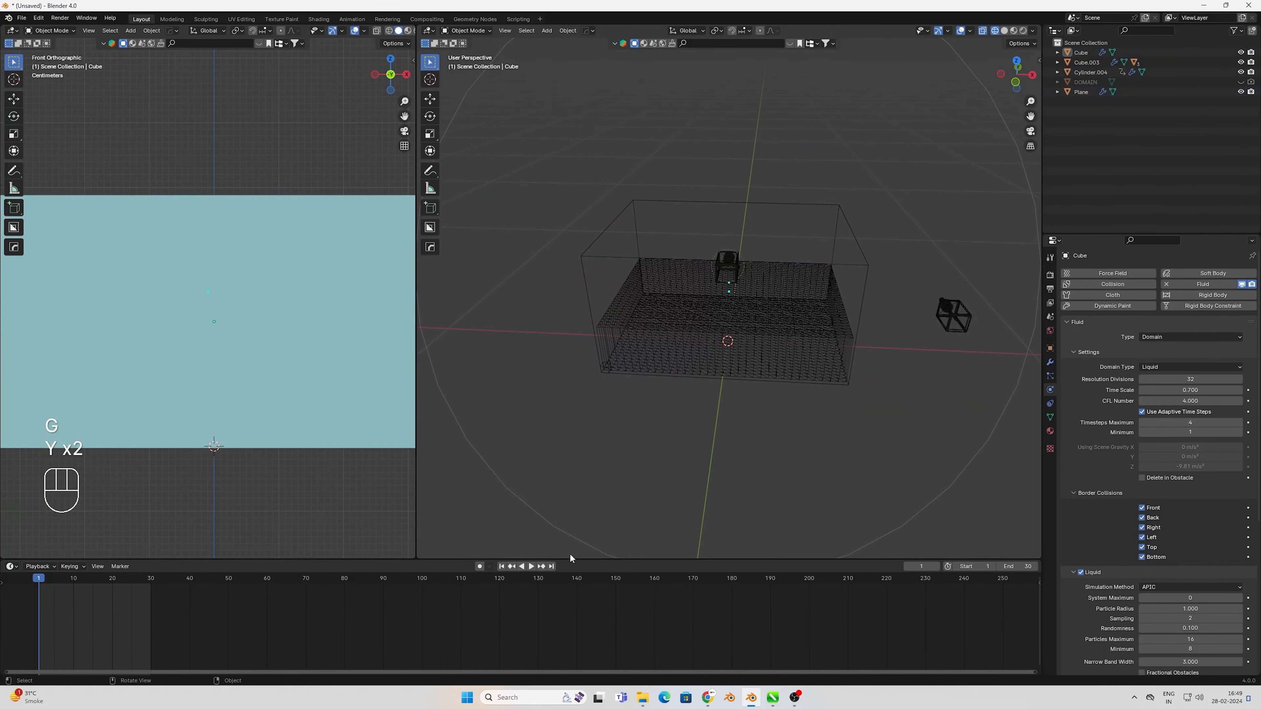
Play the bottle's drop animation from the first frame and rewind it to the start
left_click(501, 566)
key("space")
key("space")
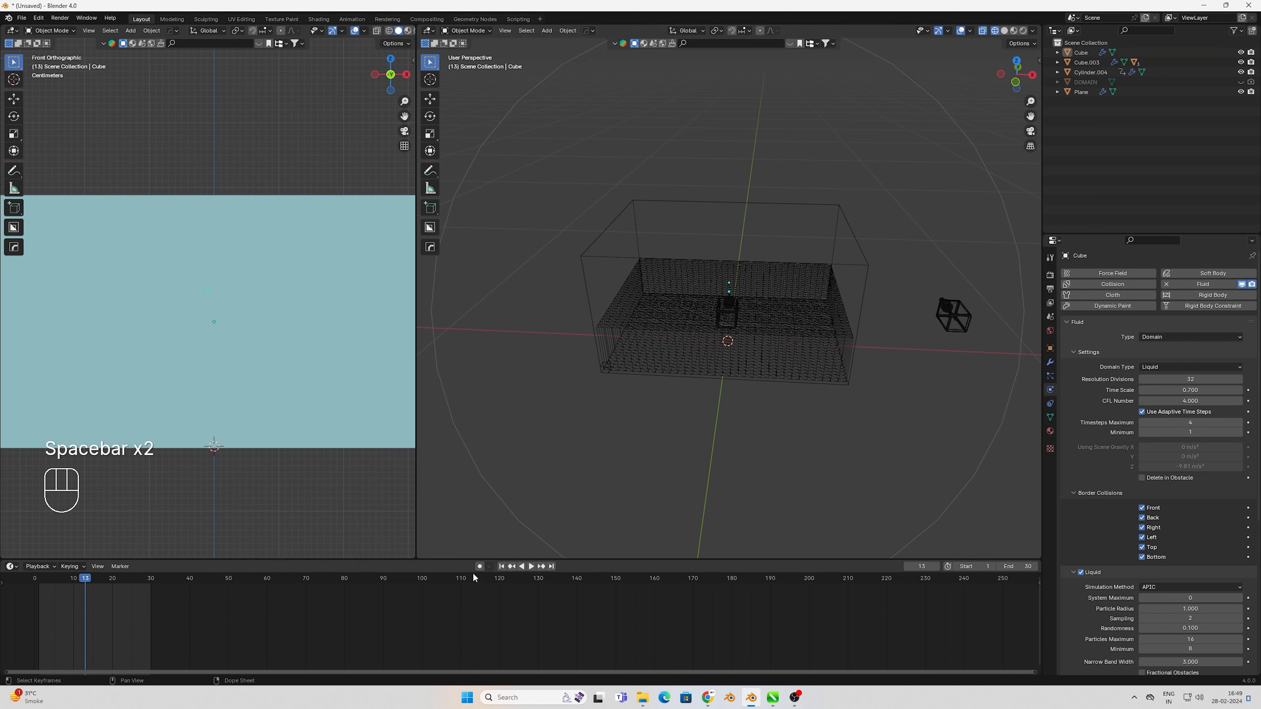
left_click(501, 566)
Select the fluid block and apply its object transform
left_click(629, 312)
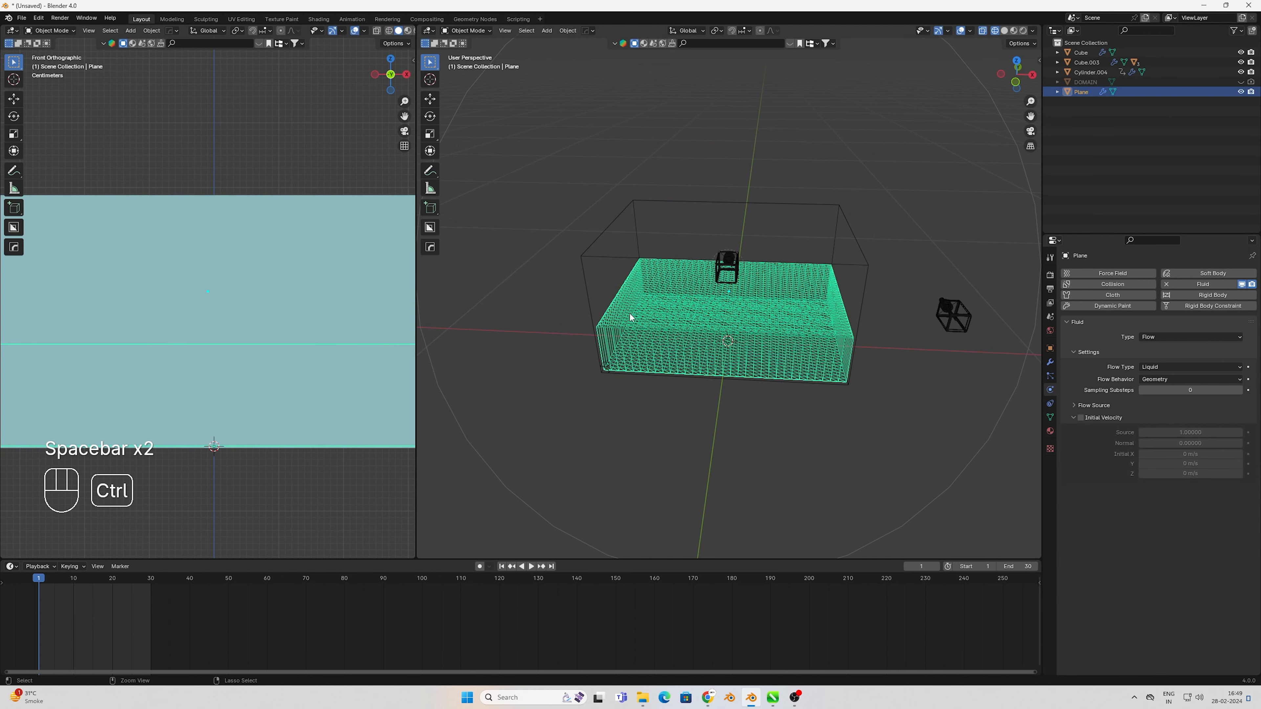
key("ctrl+a")
left_click(630, 312)
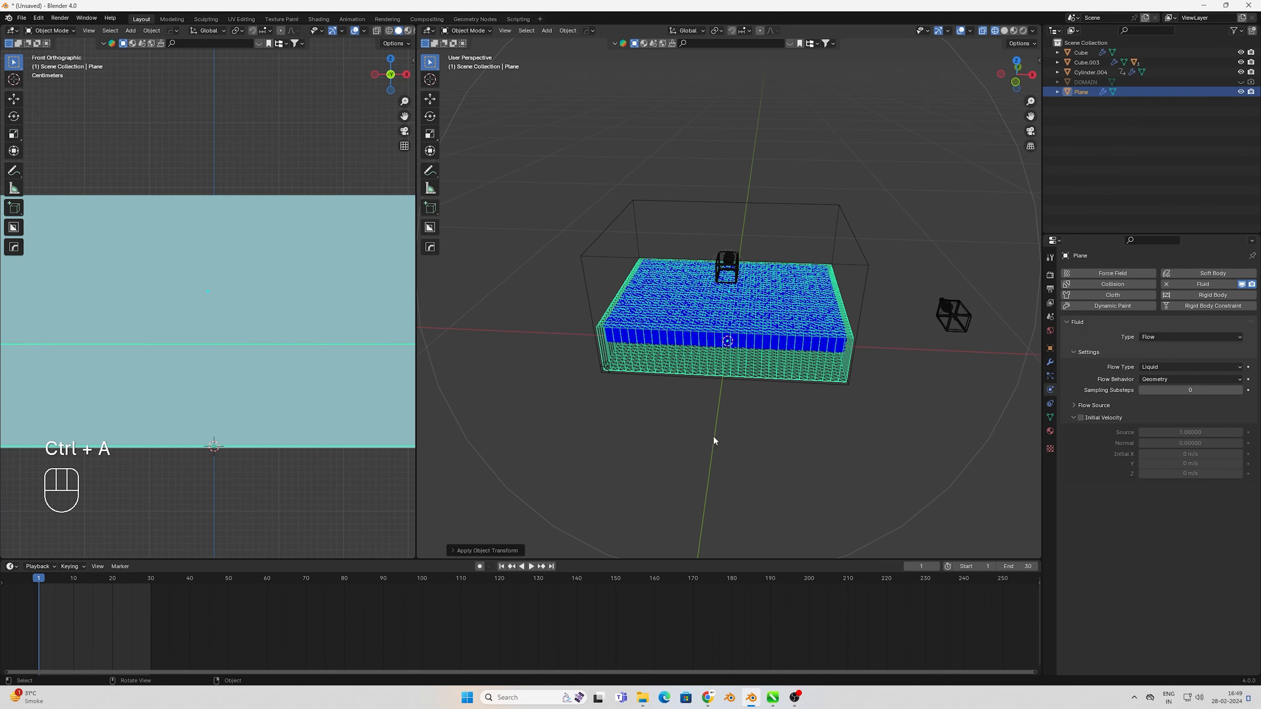
In the front view, select the domain cube and set its resolution divisions to 128
key("z")
key("KP_1")
key("z")
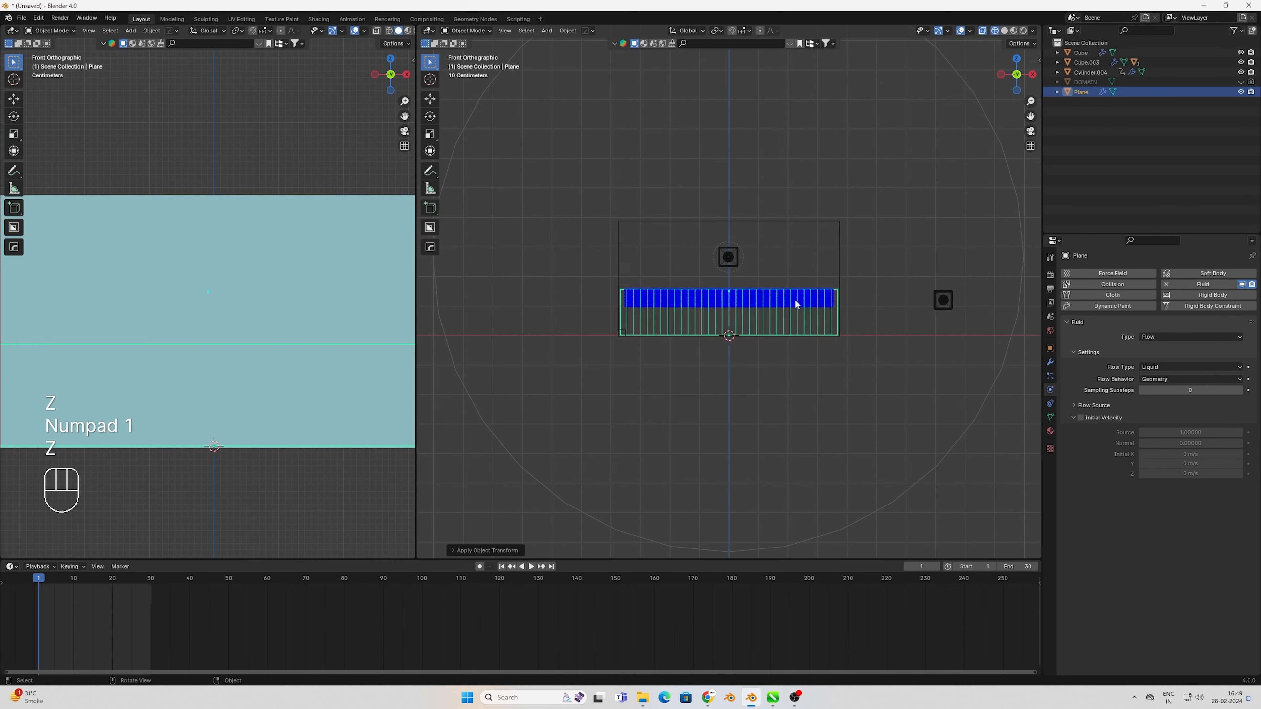
left_click(816, 291)
left_click(1165, 379)
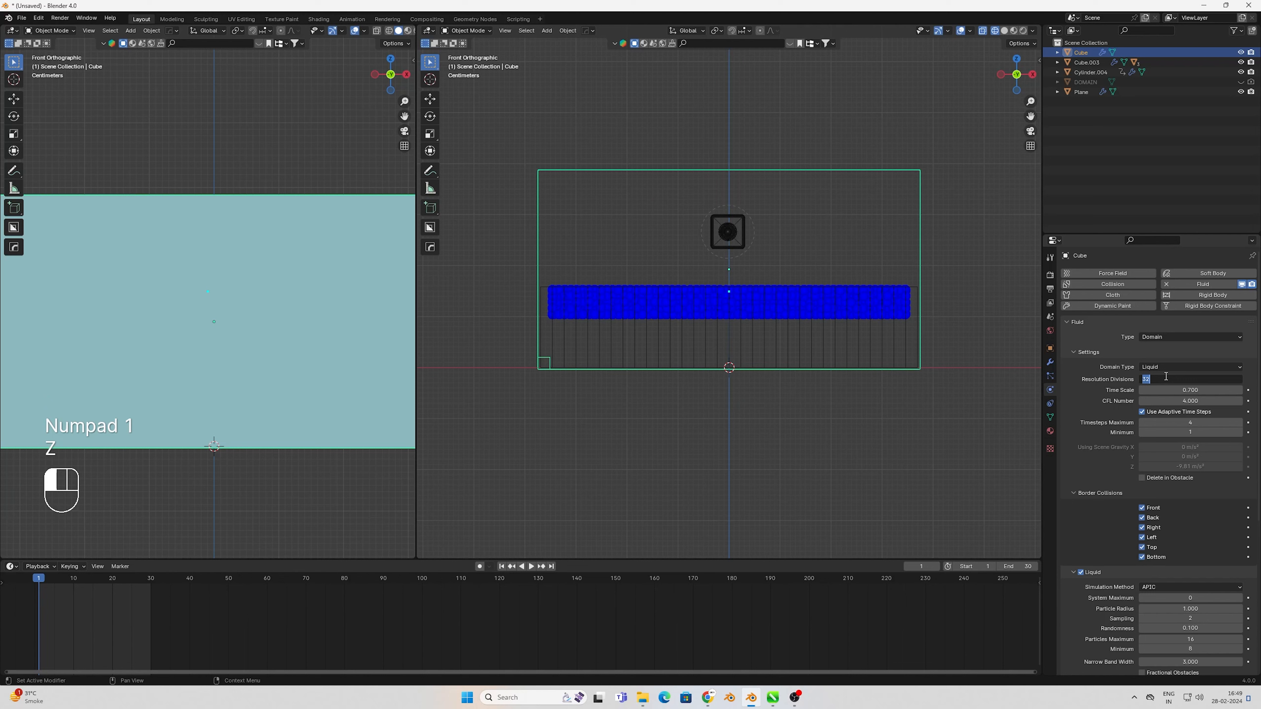
type("128")
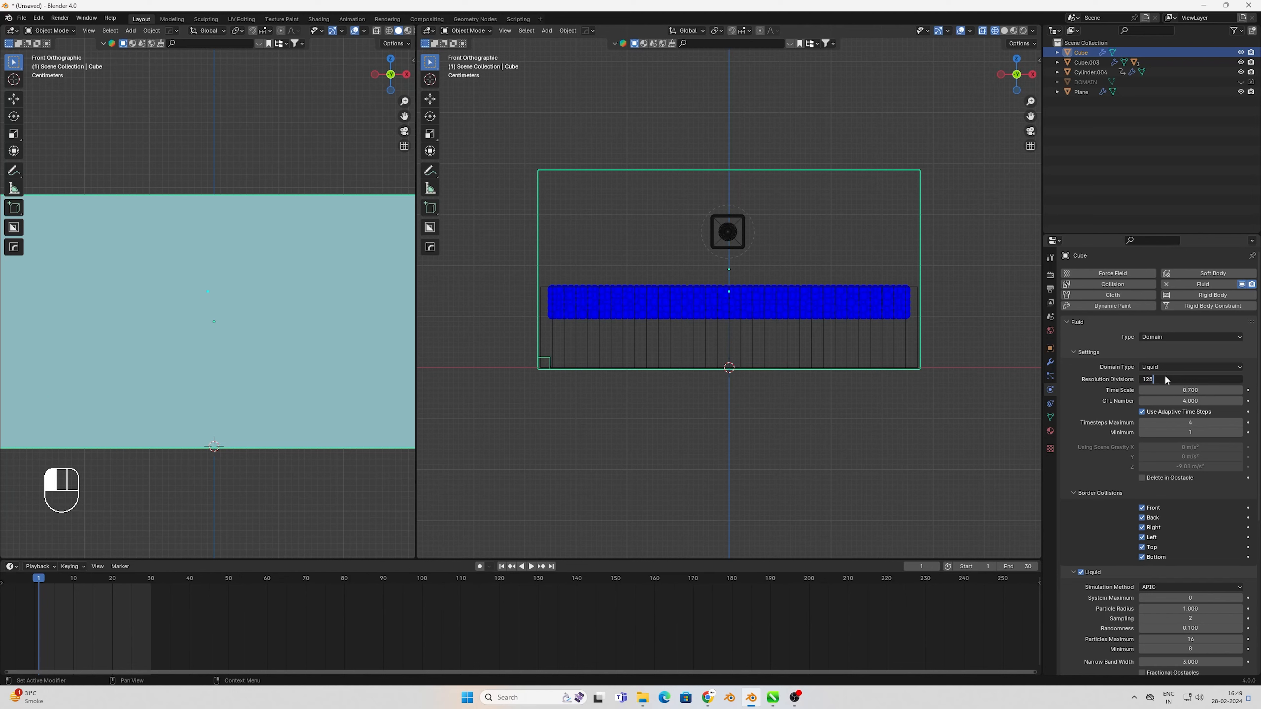
left_click(932, 467)
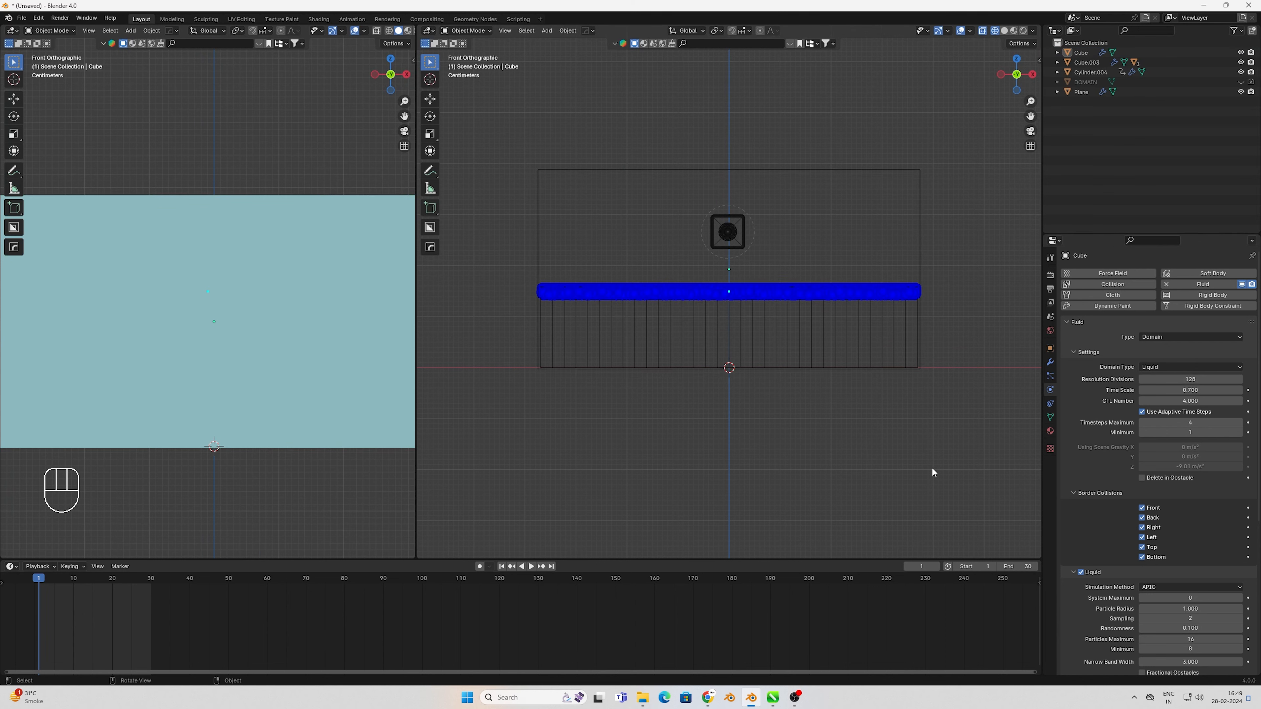
Enable Mesh for the liquid domain and set its Particles Maximum to 22
scroll(1119, 646, "down", 8)
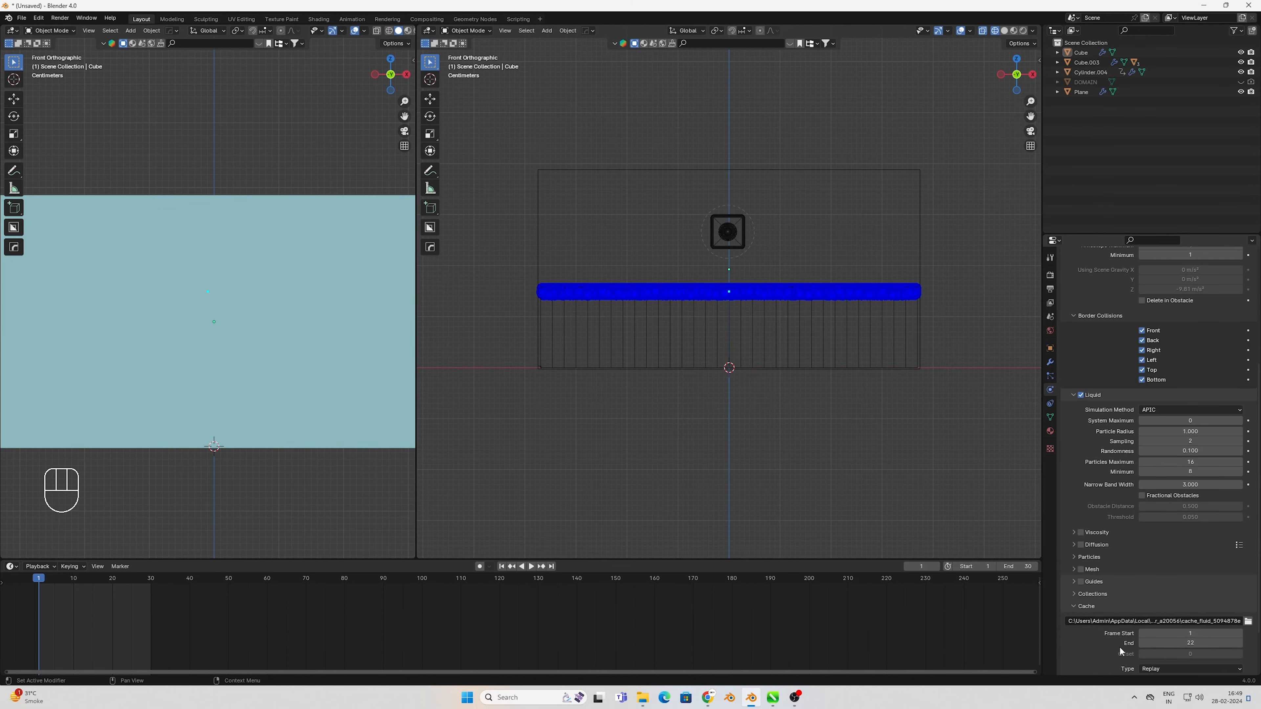
left_click(1081, 570)
left_click(1186, 462)
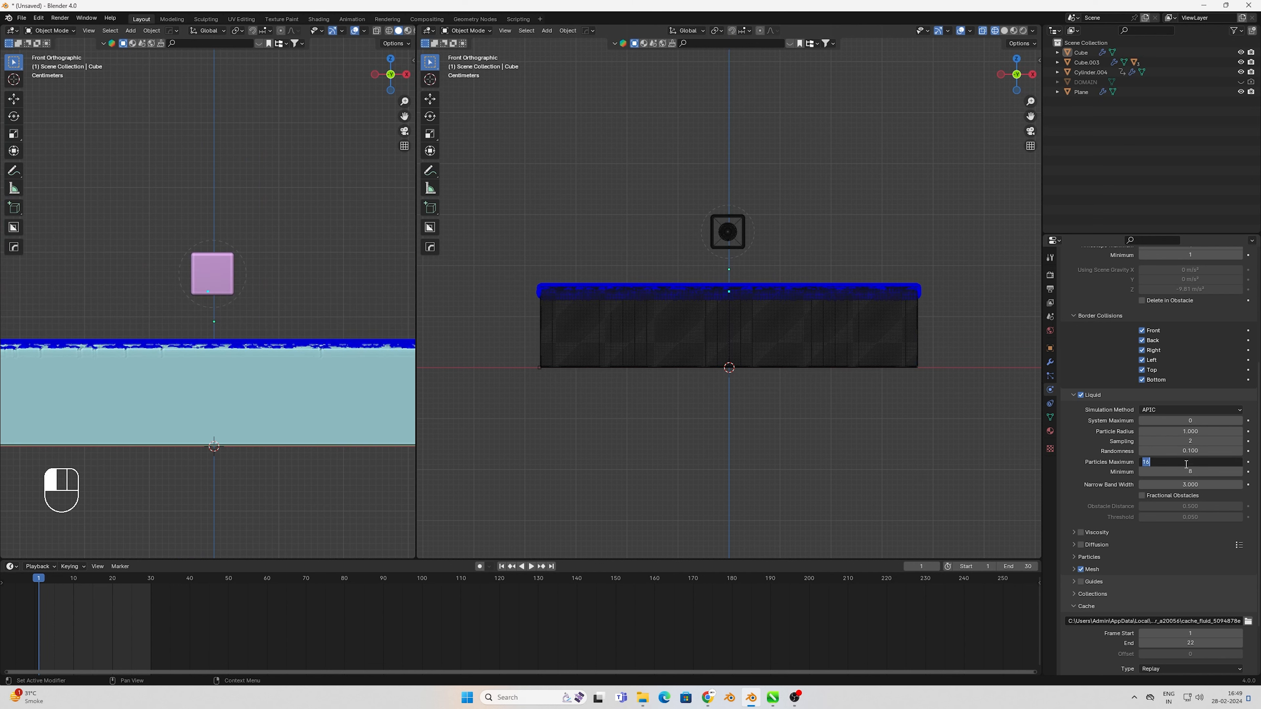
type("22")
Set the domain's cache type to All
scroll(1148, 607, "down", 4)
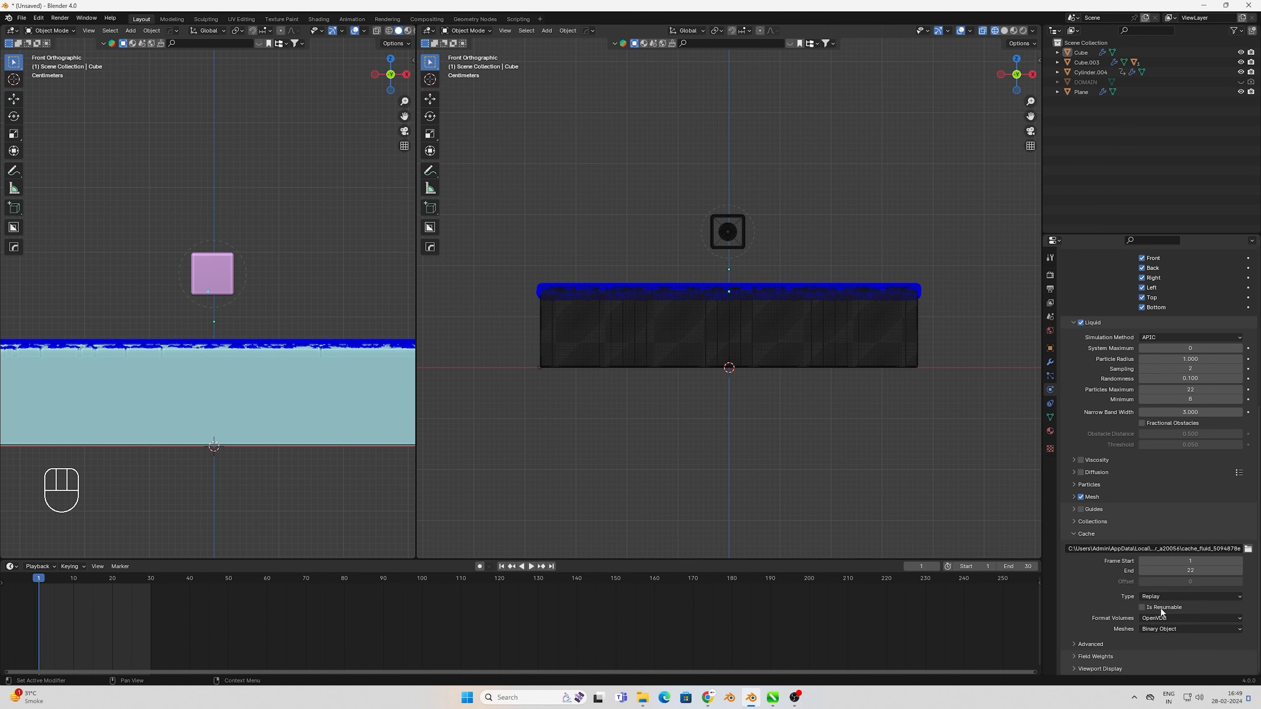
left_click(1160, 596)
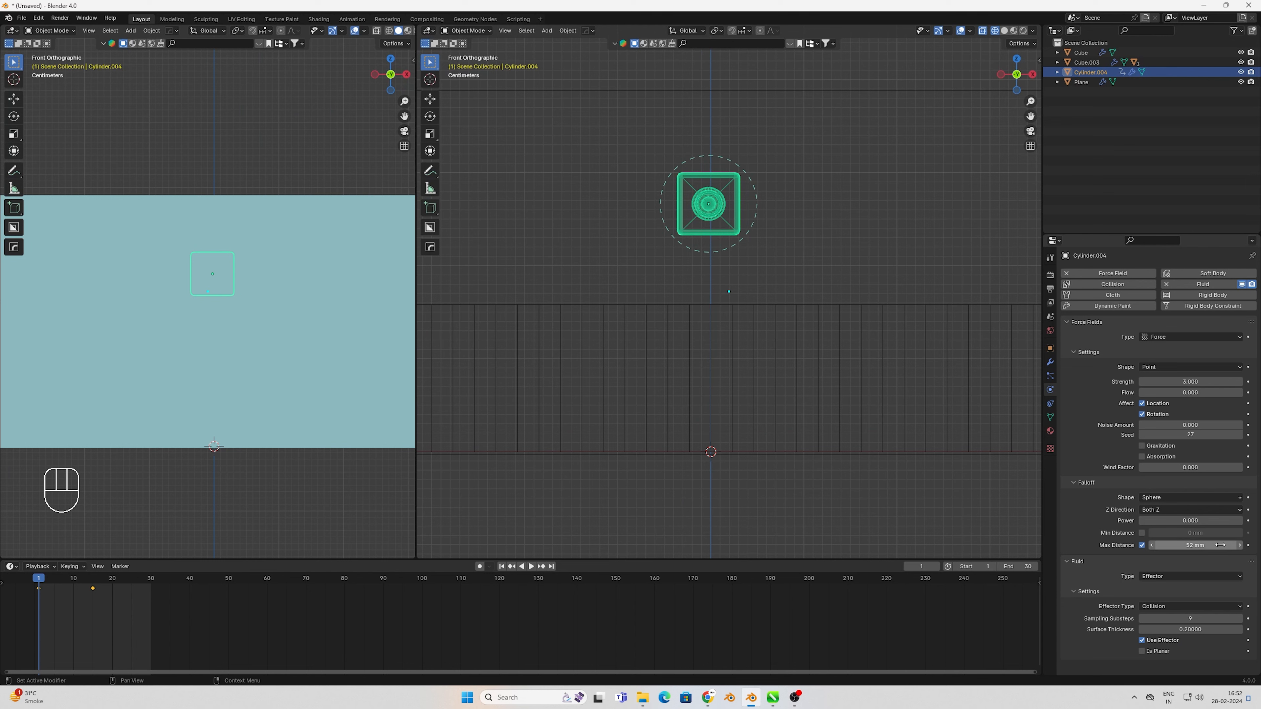
Widen the maximum distance of the bottle's force field to 64 mm
left_click_drag(1194, 546, 1201, 545, "shift")
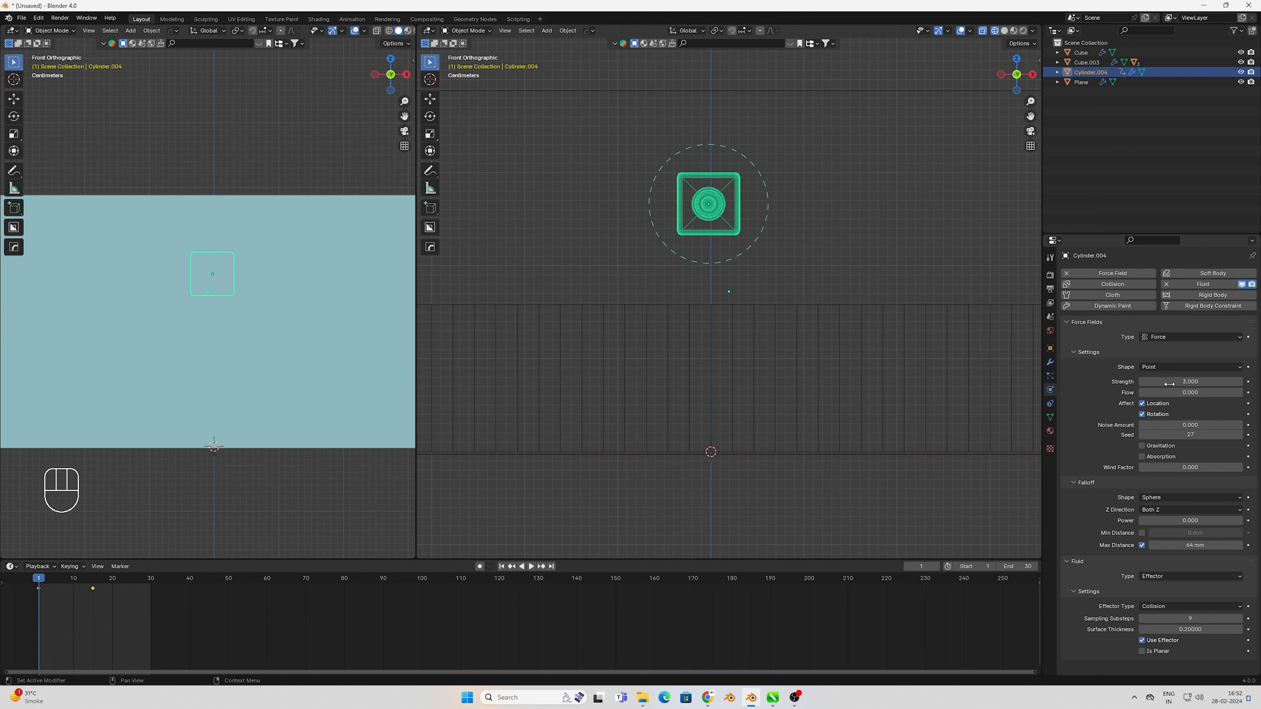
left_click_drag(1170, 384, 1175, 379)
Select the domain cube and examine the scene's output and Cycles render settings
left_click(1049, 289)
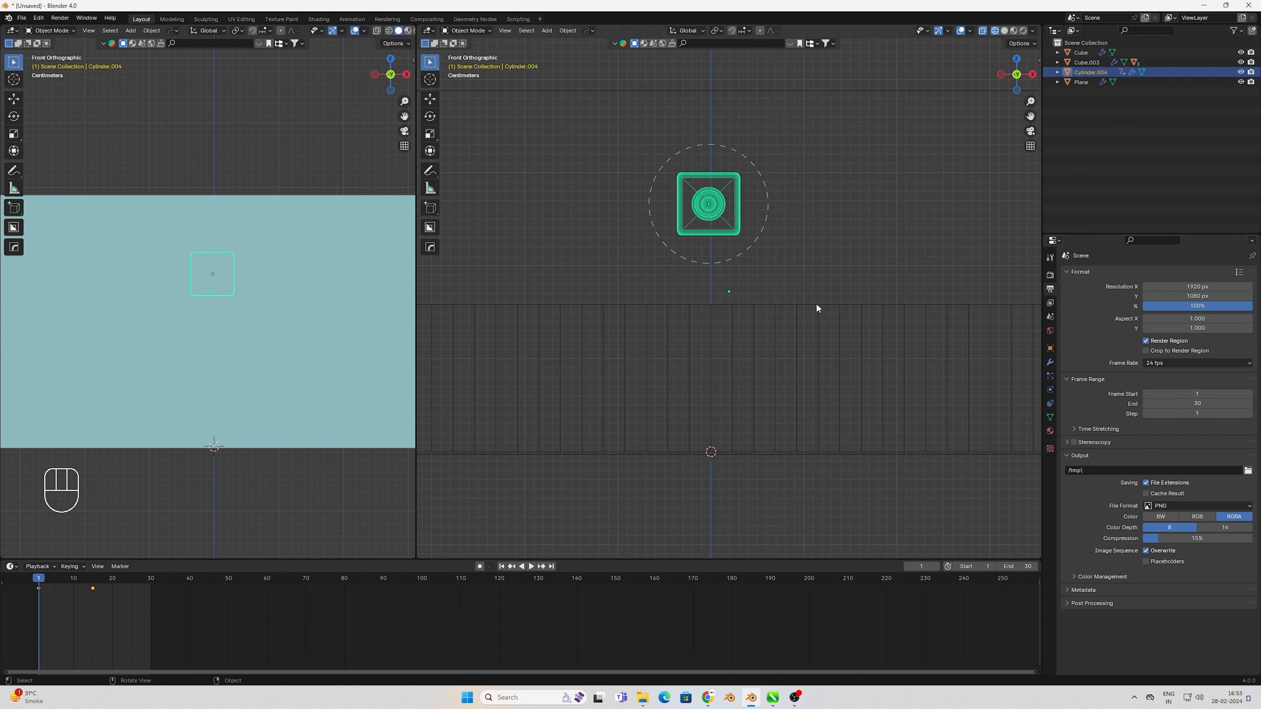
scroll(816, 308, "down", 6)
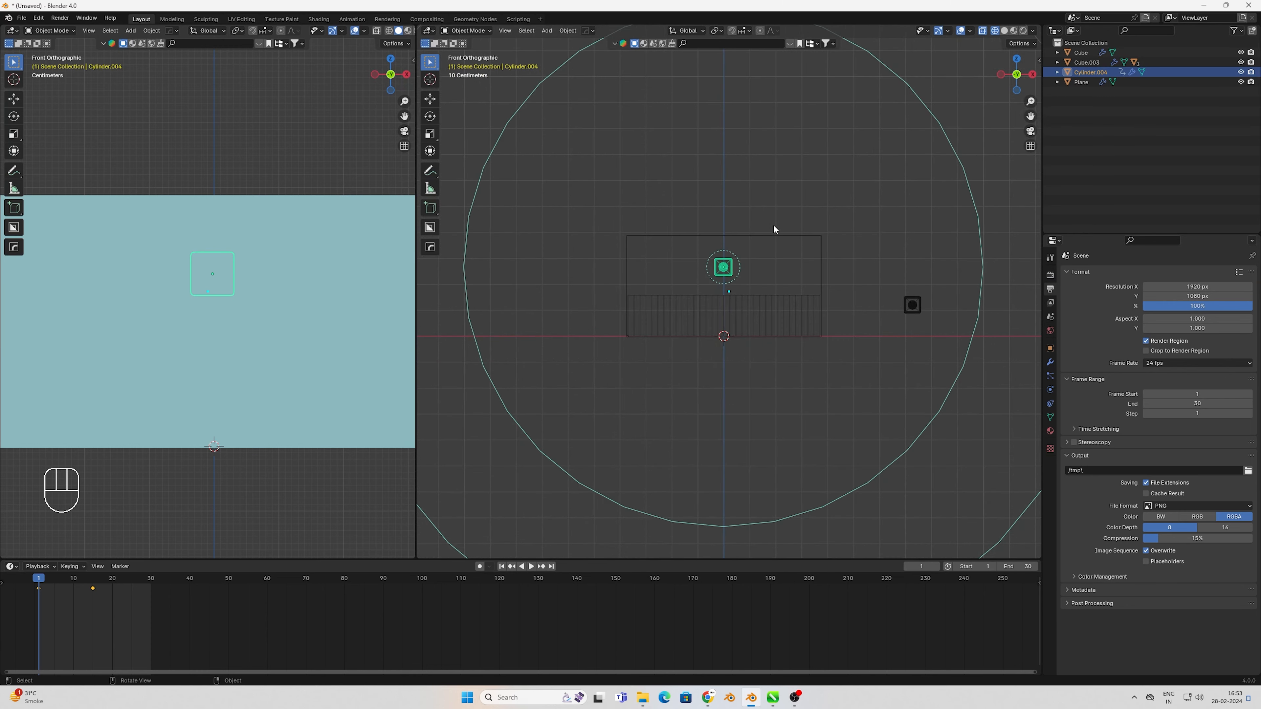
left_click(774, 235)
scroll(1021, 402, "up", 2)
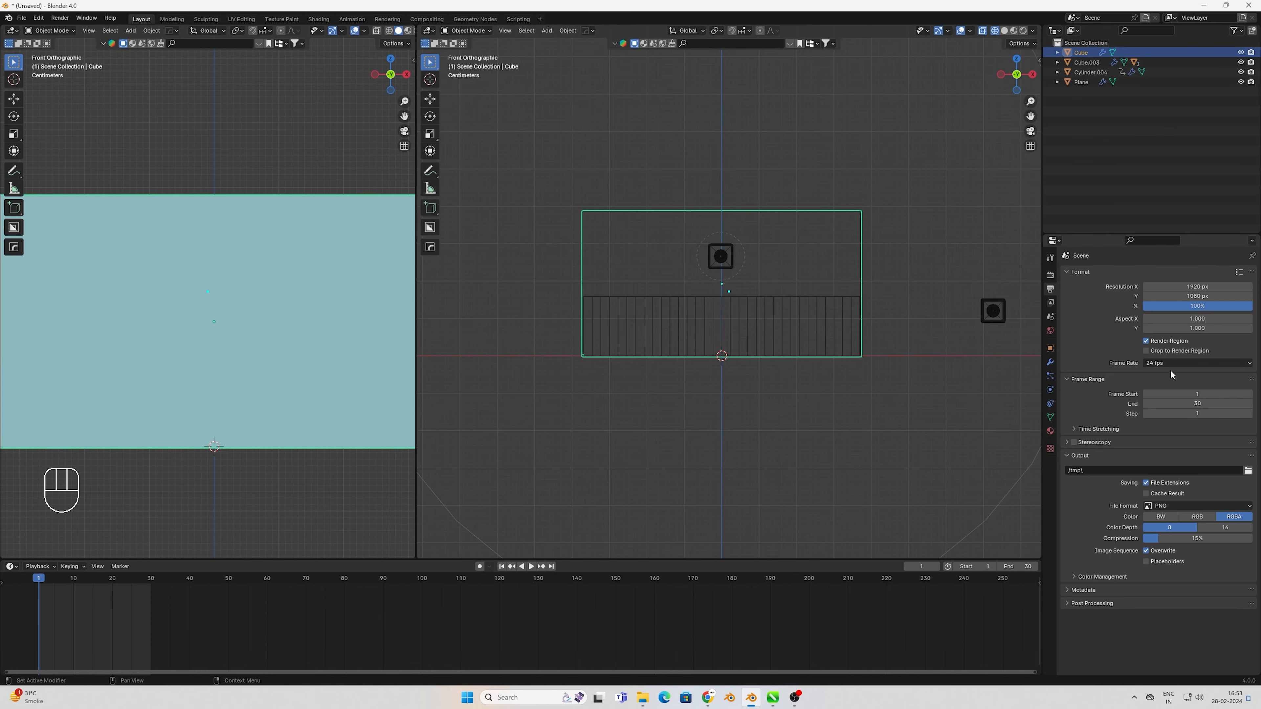
left_click(1050, 274)
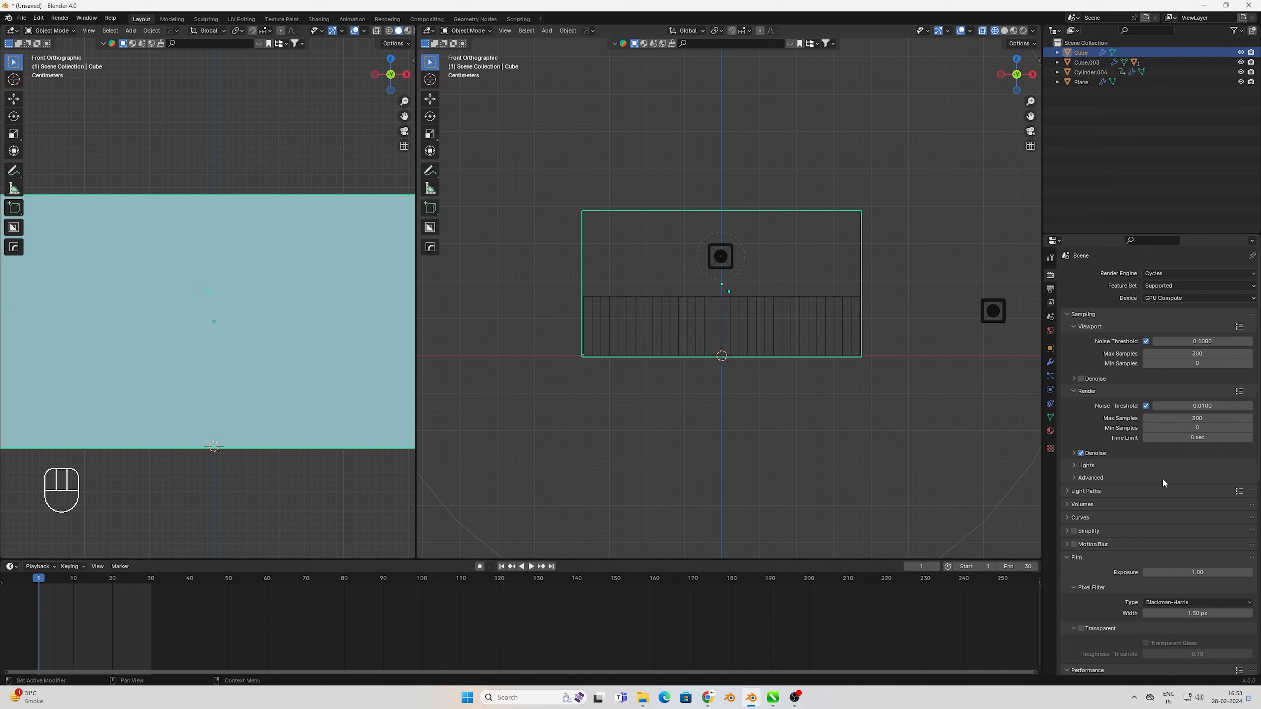
scroll(1142, 496, "down", 9)
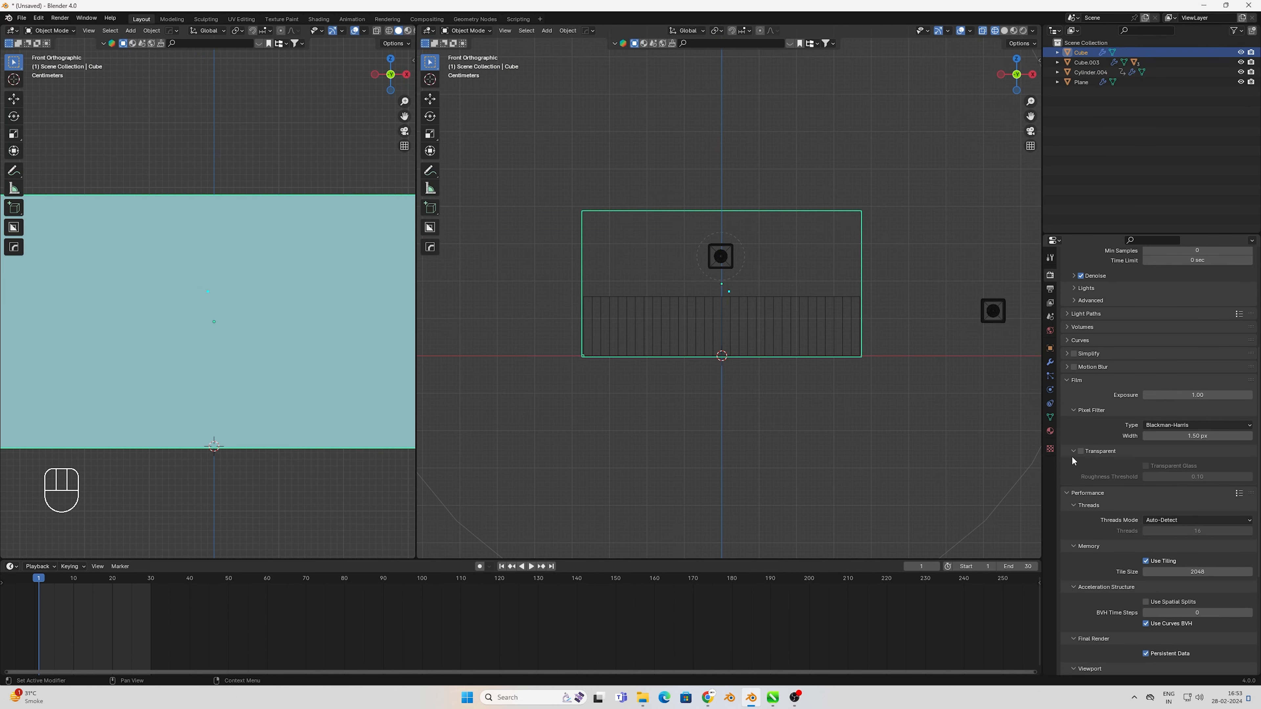
left_click(1049, 404)
Set the upres factor of the liquid domain's mesh to 4
left_click(1049, 389)
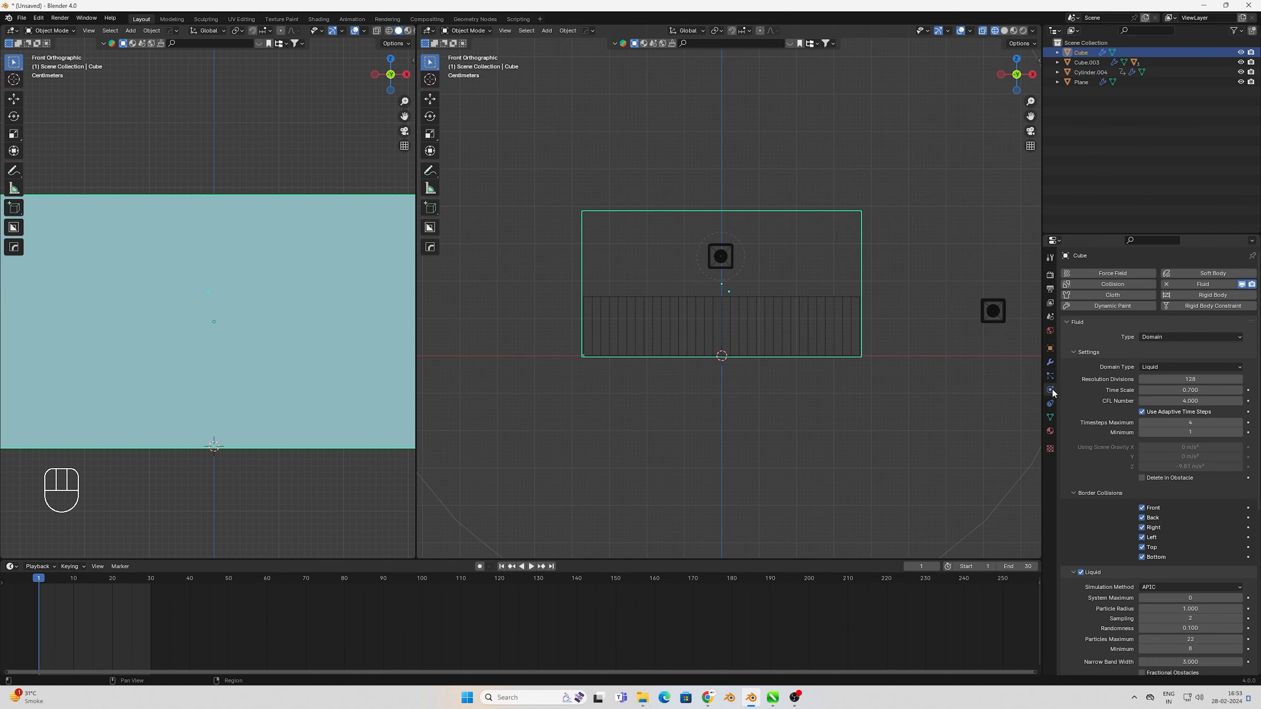
scroll(1152, 496, "down", 10)
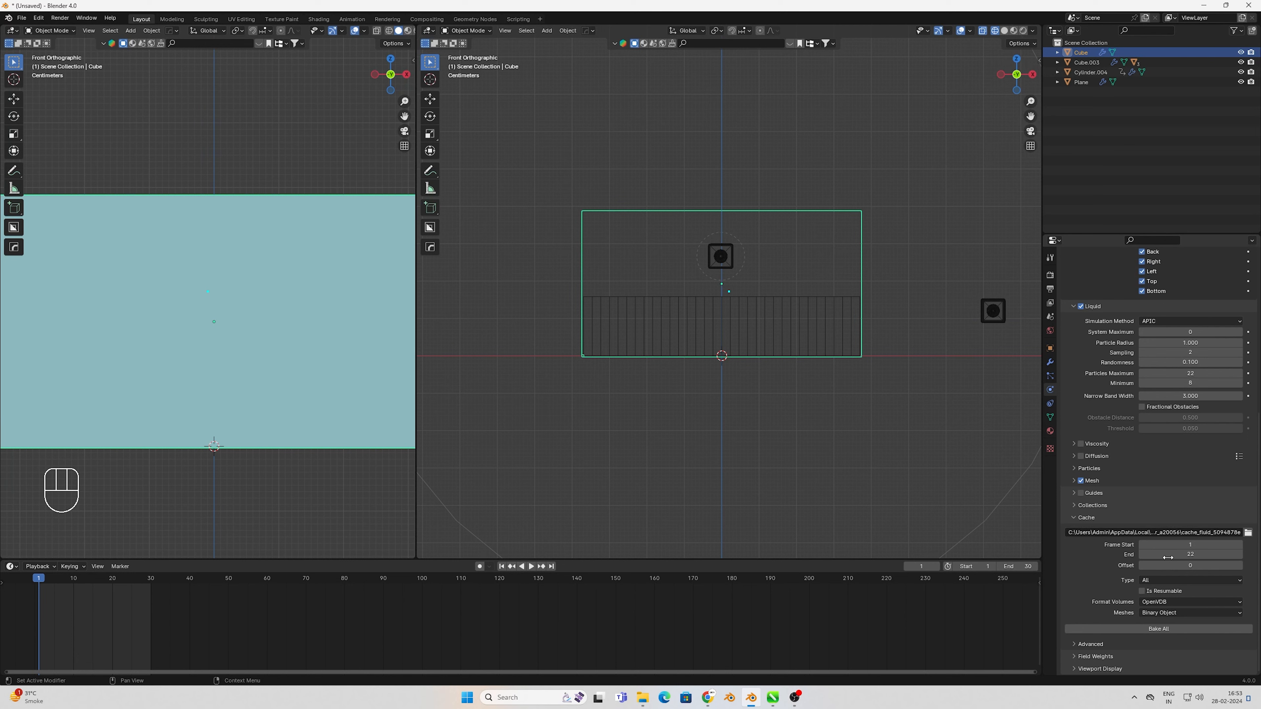
scroll(1117, 546, "up", 4)
left_click(1074, 561)
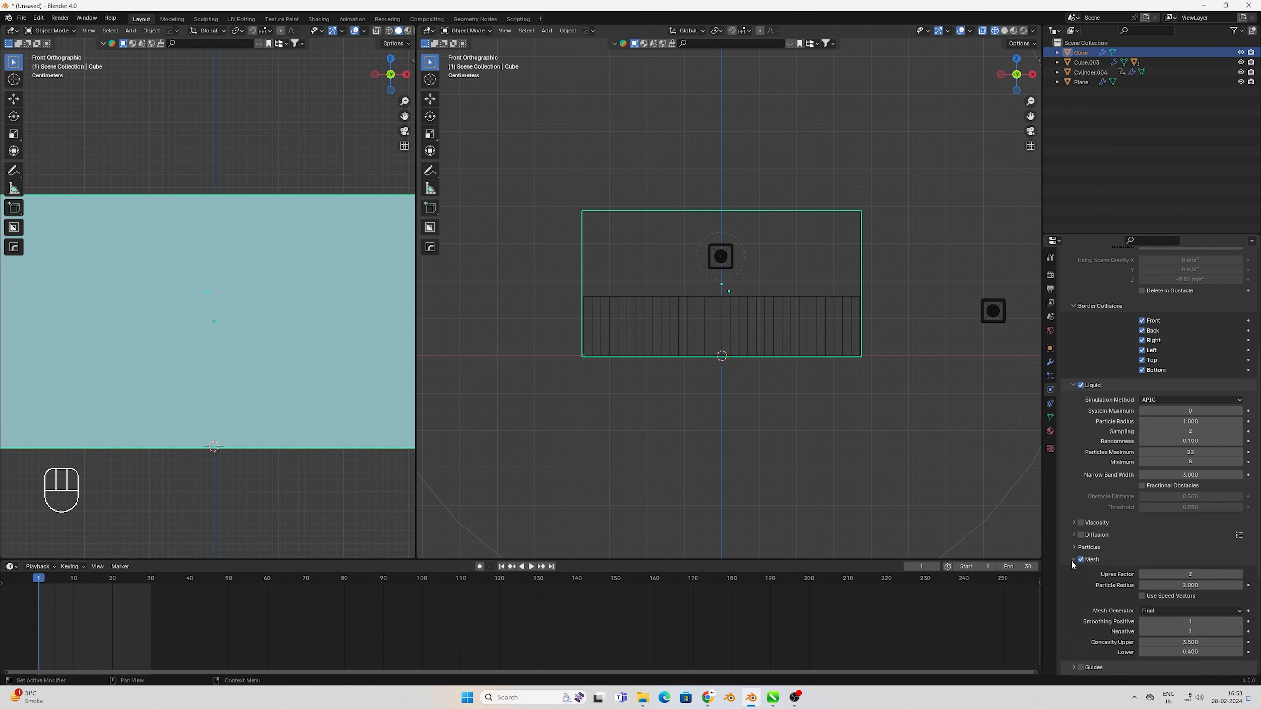
left_click(1190, 575)
type("4")
key("Return")
Set the domain's resolution divisions to 150 and return the viewport to solid shading
scroll(1186, 497, "up", 9)
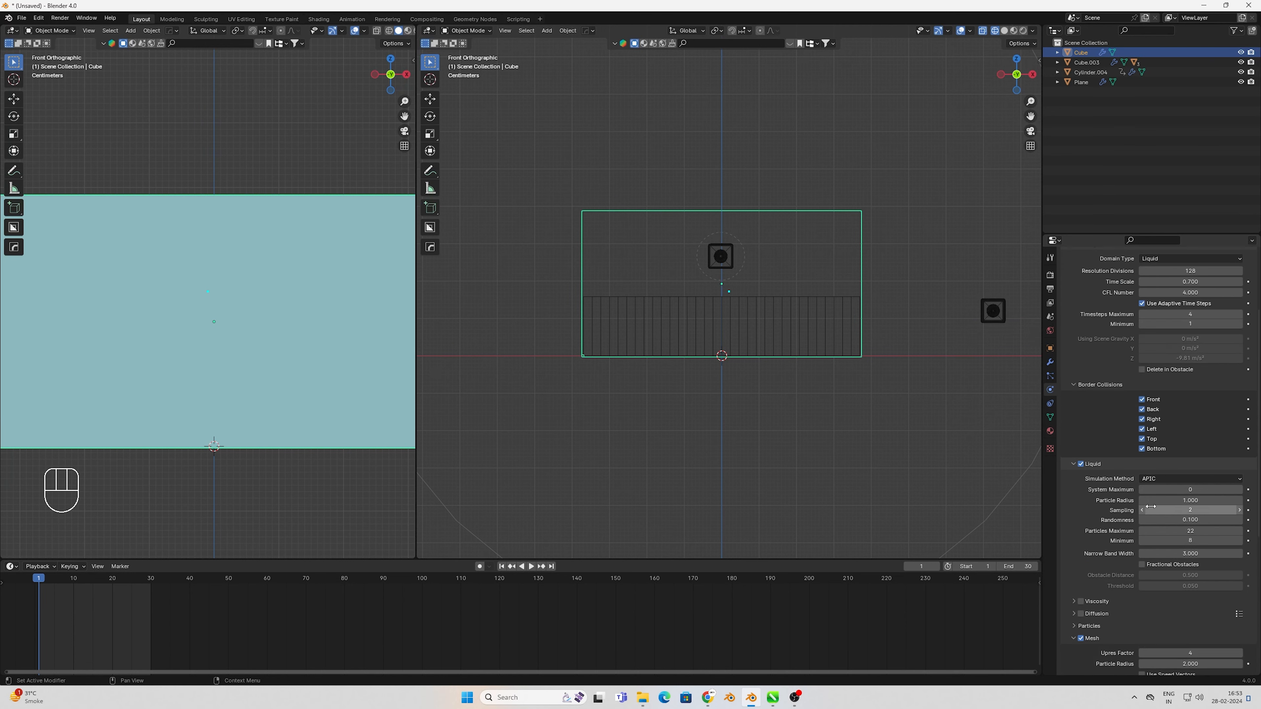
left_click(1171, 376)
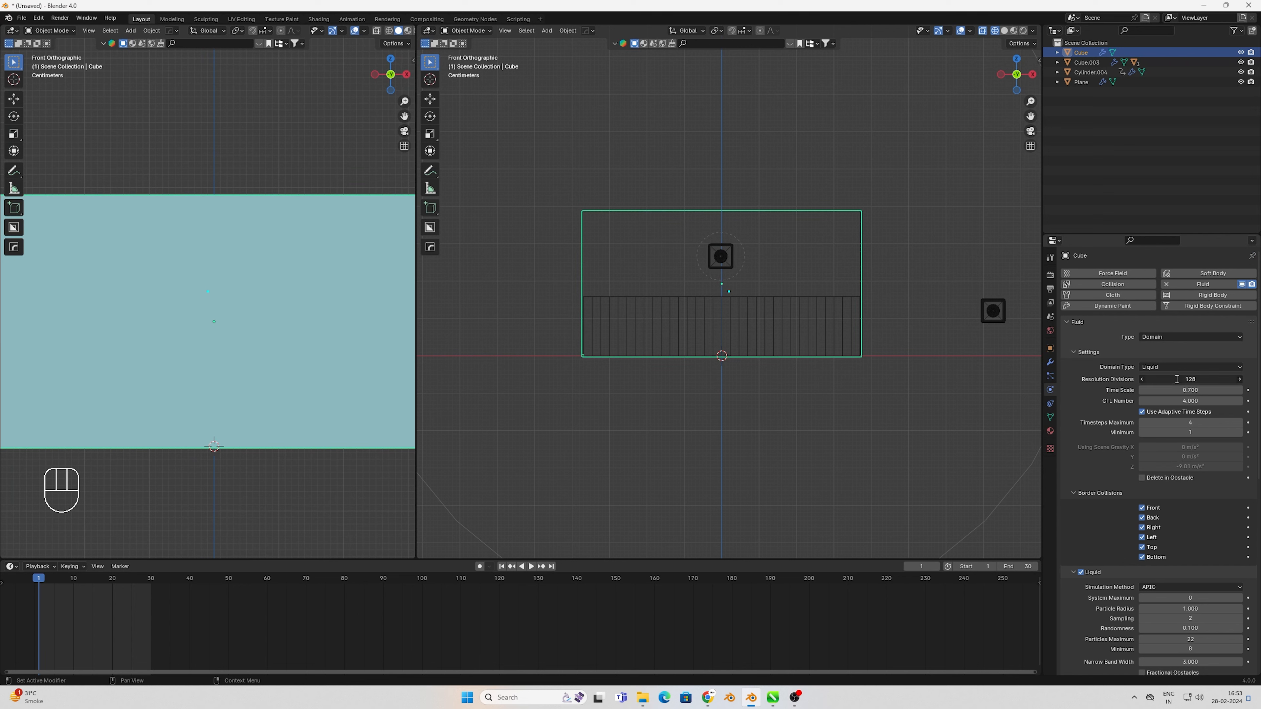
type("150")
key("Return")
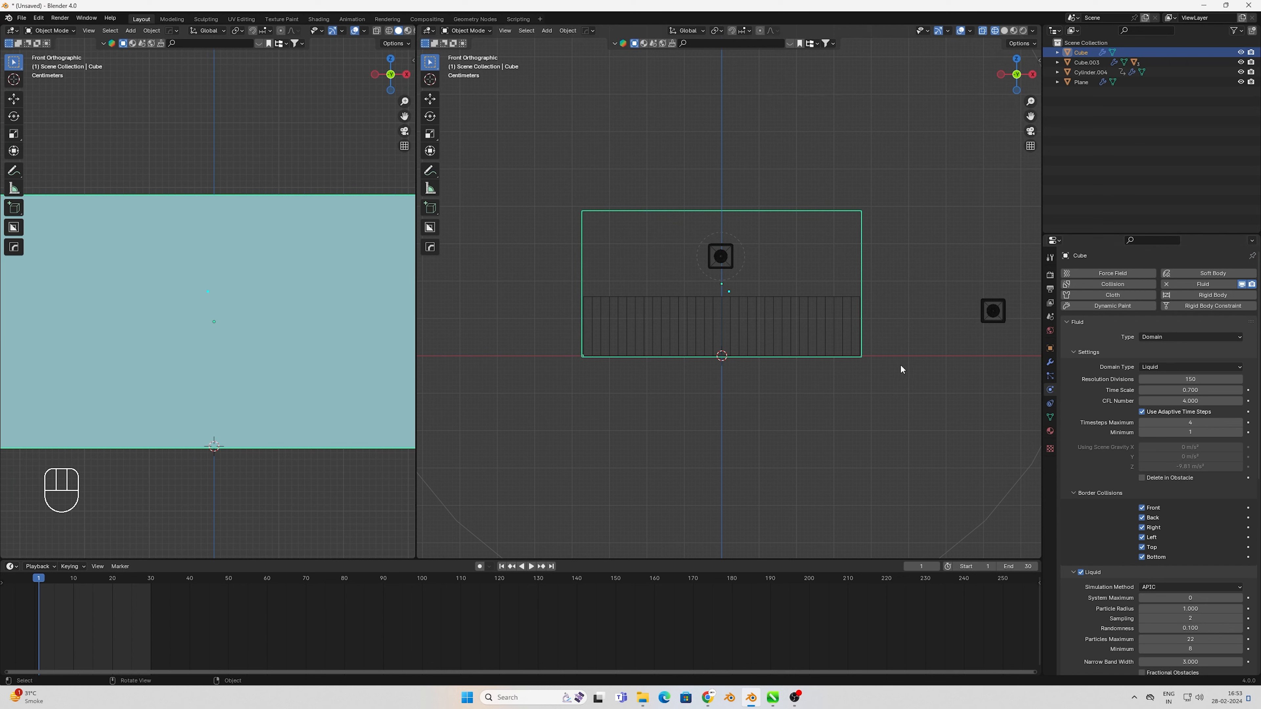
key("z")
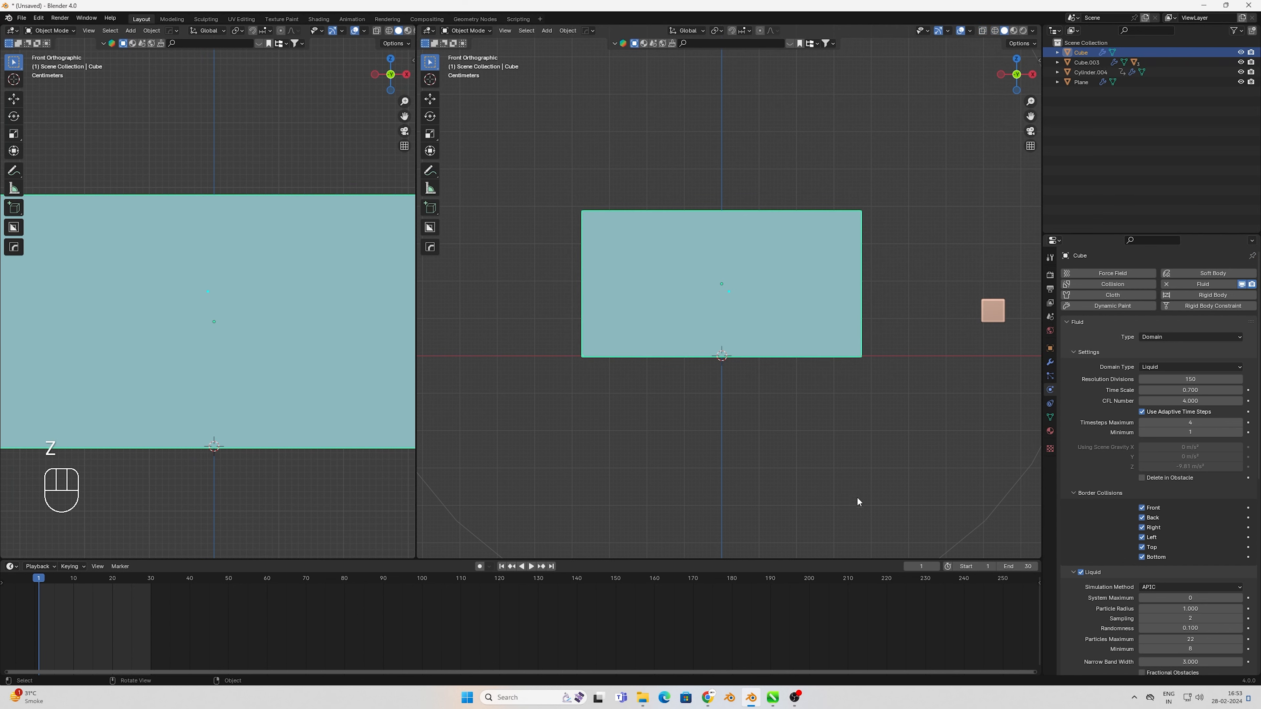
scroll(1172, 508, "down", 12)
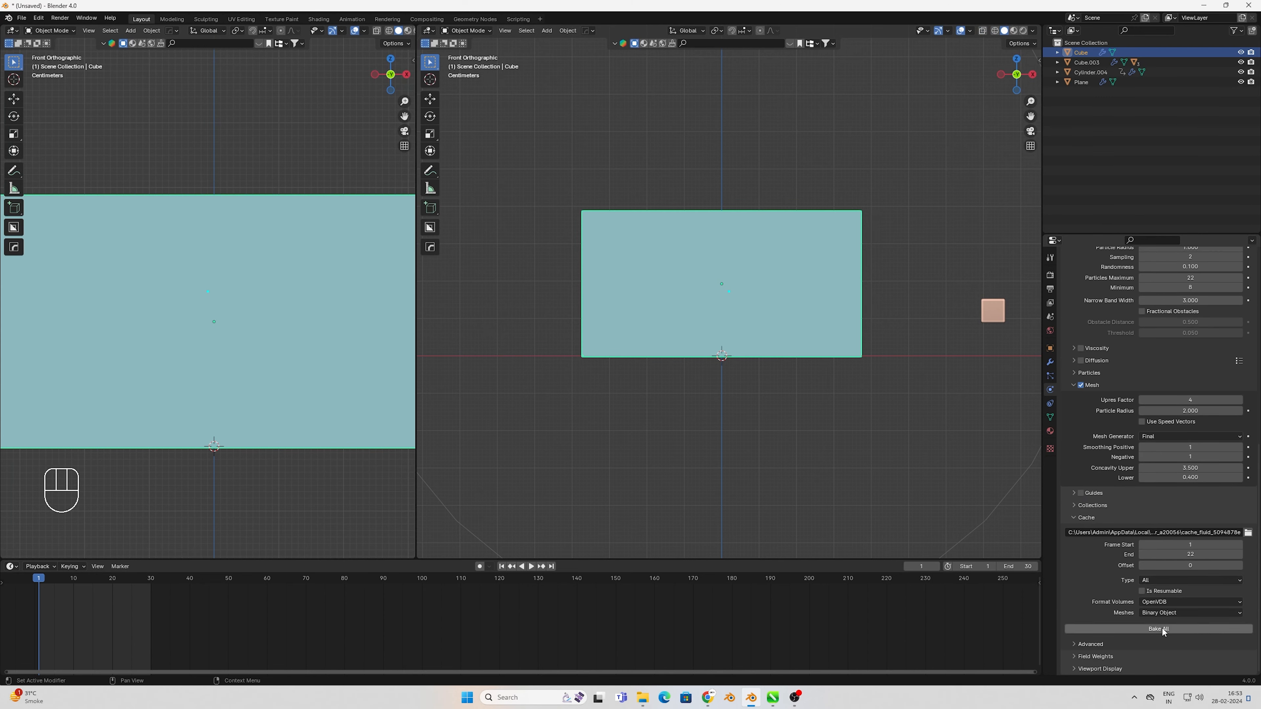
Bake the entire liquid simulation and play it back, stopping at frame 13 where the splash crown has formed
left_click(1161, 628)
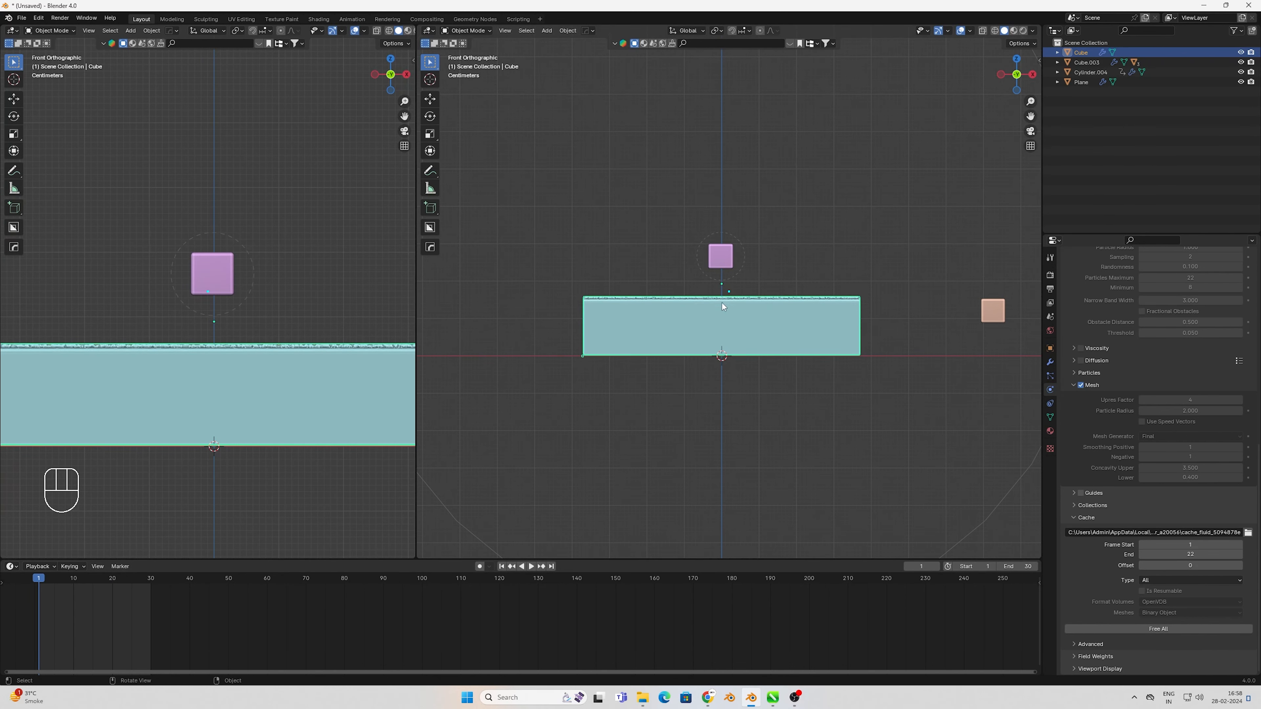
middle_click_drag(722, 307, 775, 396)
key("space")
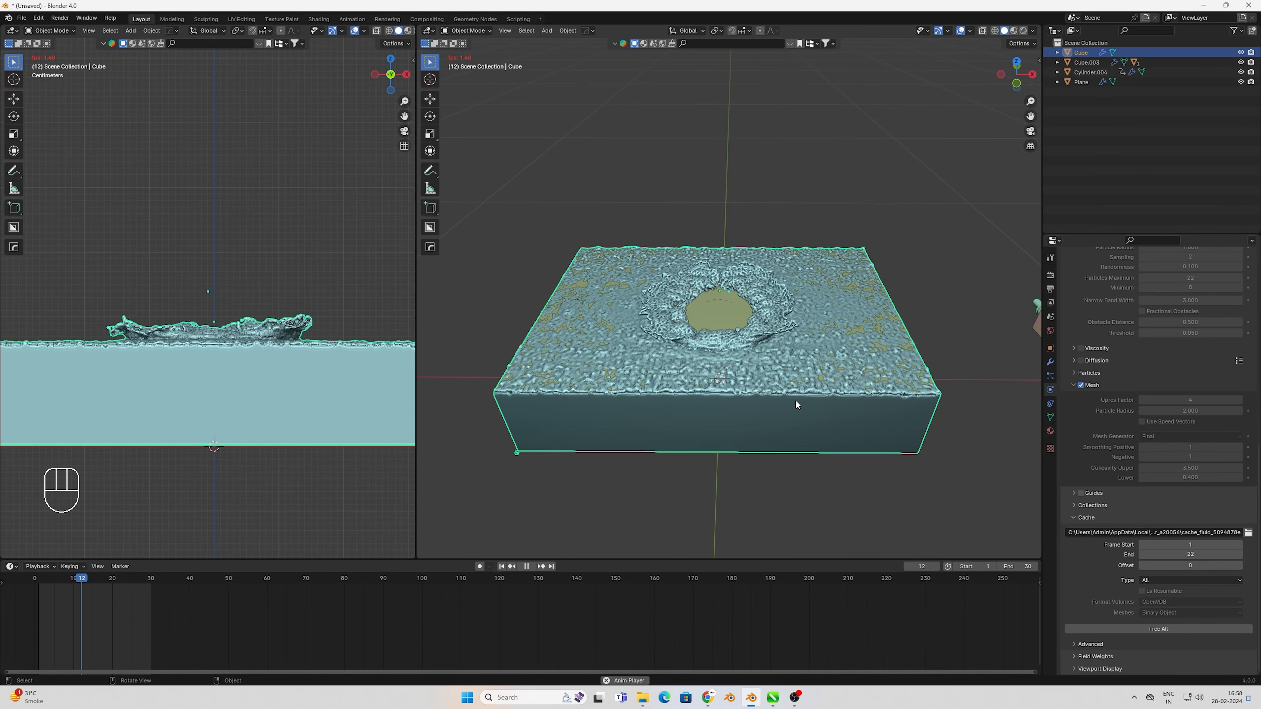
key("space")
mouse_move(796, 401)
middle_mouse_down()
mouse_move(776, 403)
mouse_move(775, 357)
mouse_move(799, 392)
middle_mouse_up()
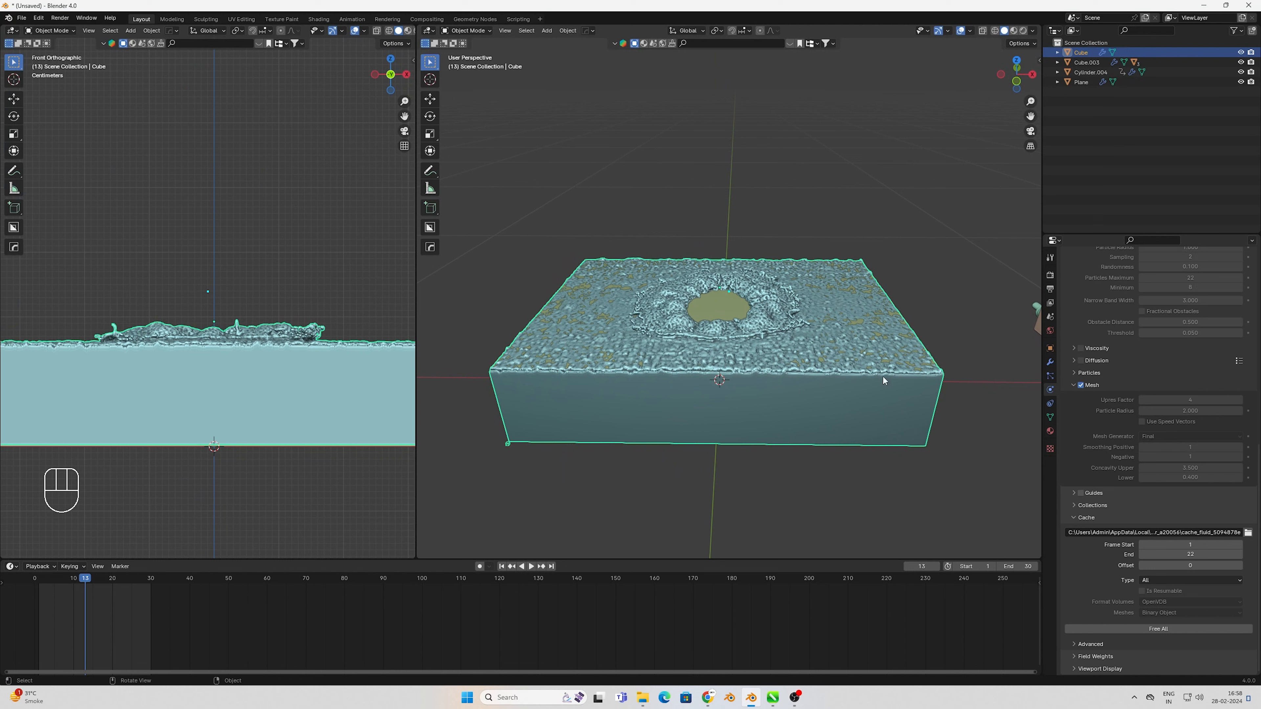
Apply the domain cube's Liquid Particle System and Fluid modifiers to freeze the splash as a mesh
left_click(1049, 362)
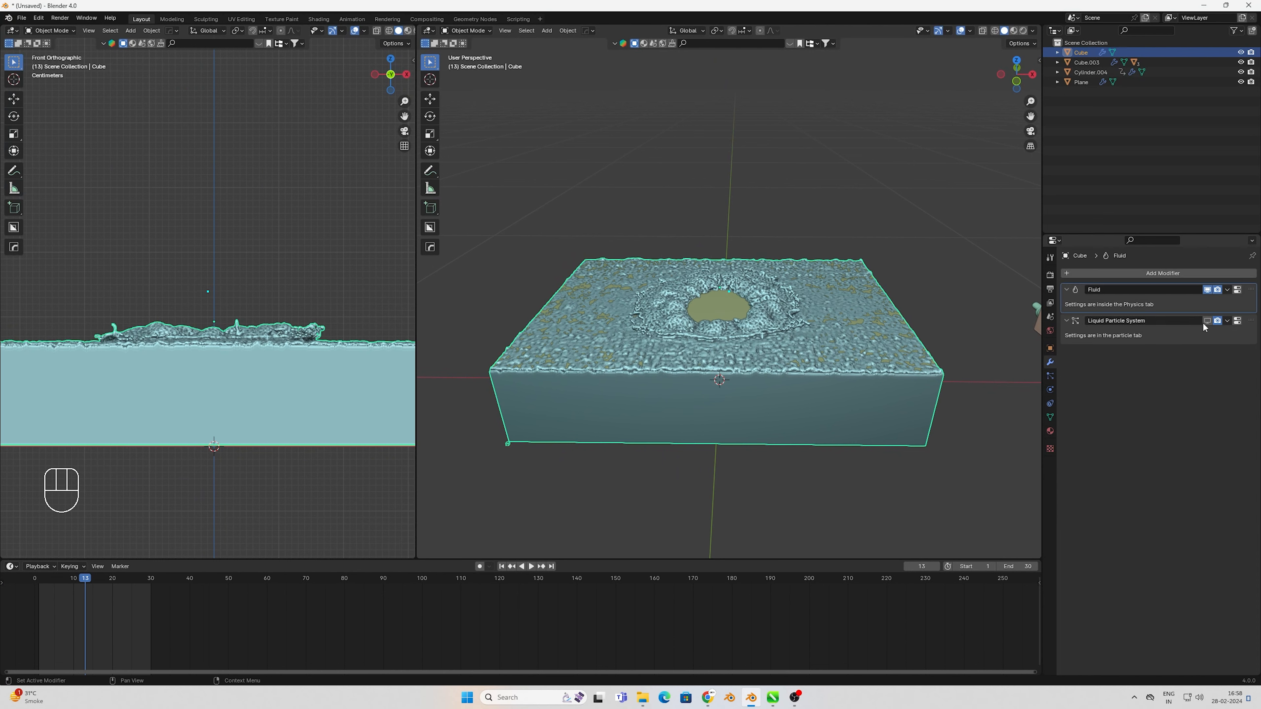
key("ctrl")
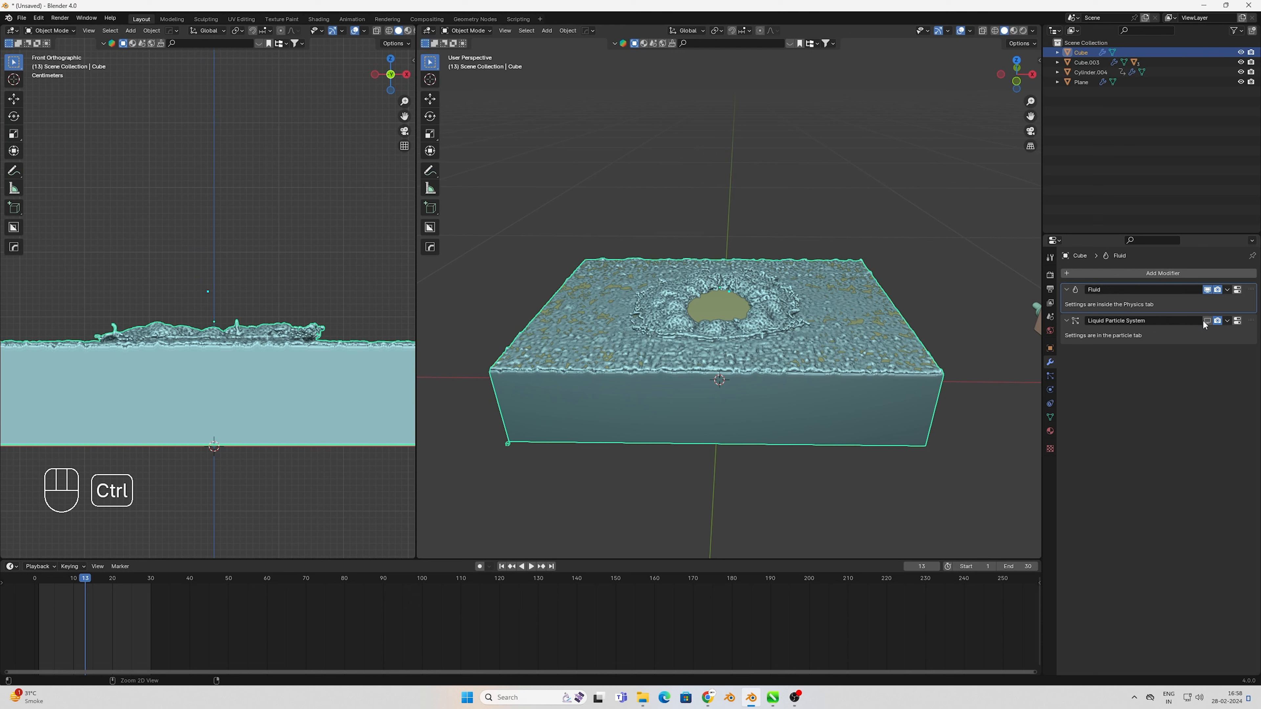
key("ctrl+a")
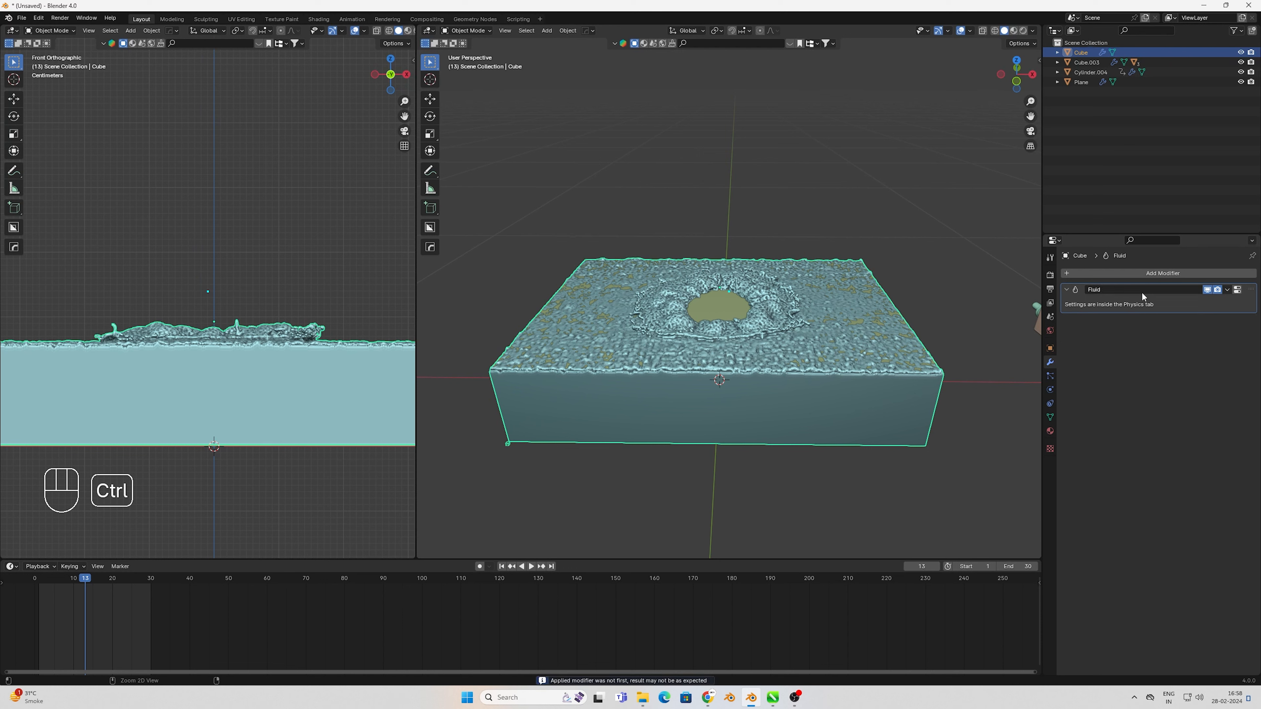
key("ctrl+a")
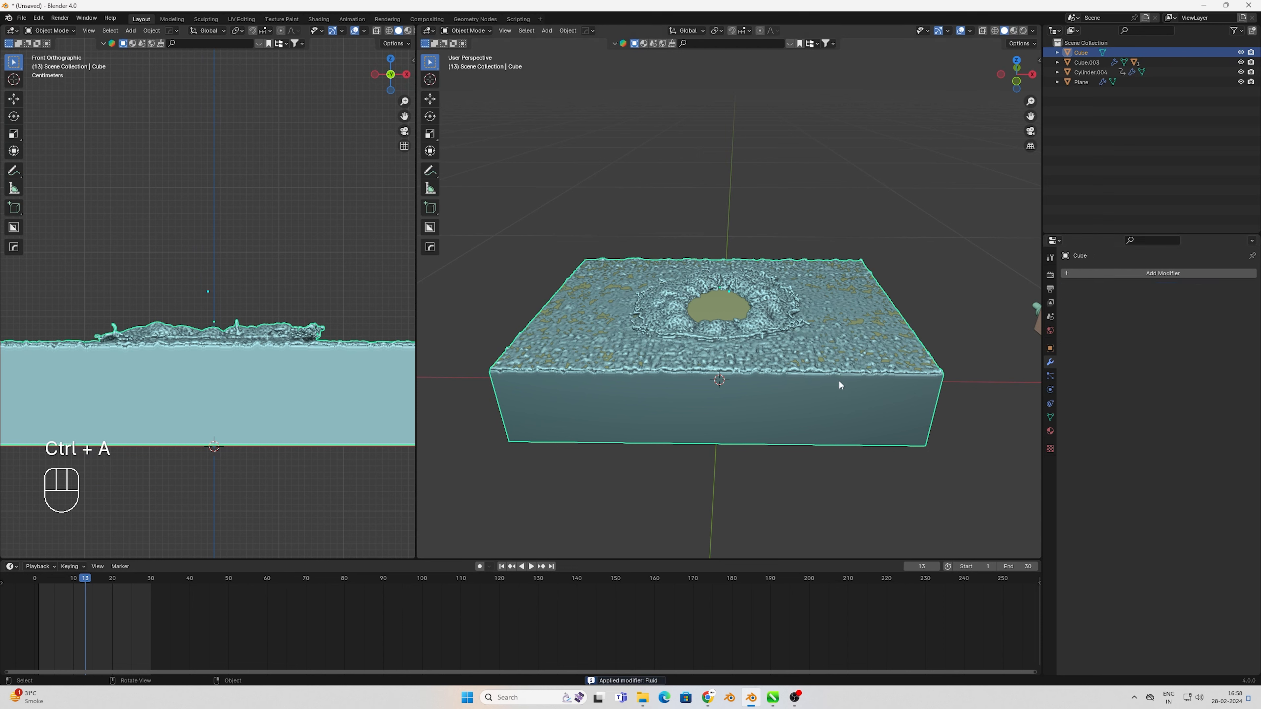
Hide the plane in both the viewport and the render
left_click(1243, 82)
left_click(1244, 82)
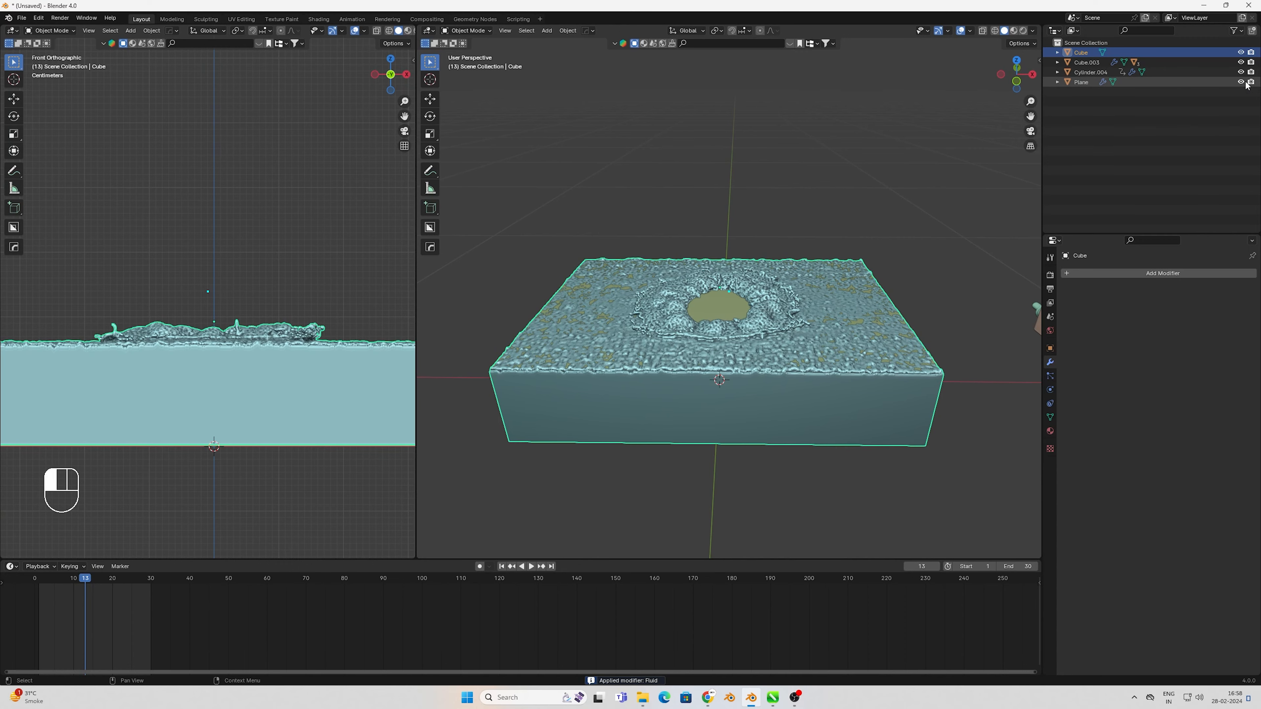
left_click(1242, 83)
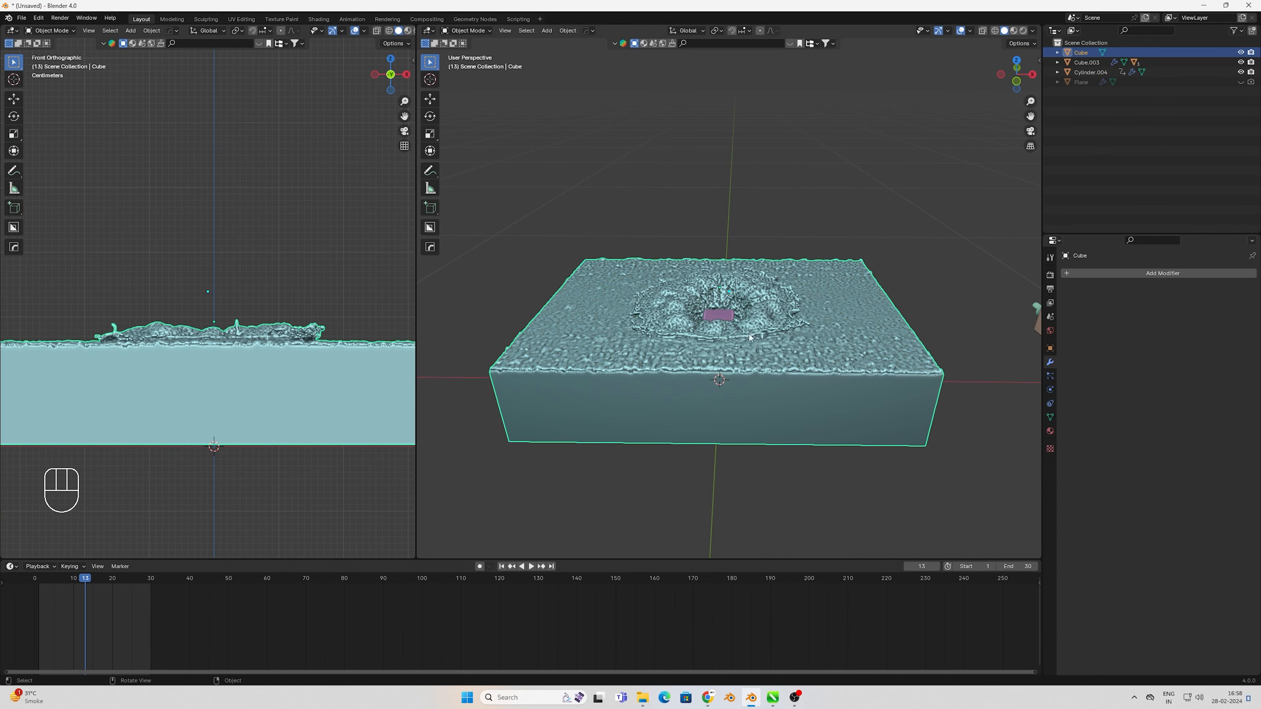
Examine the splash around the bottle from above in rendered shading and return to solid shading
middle_click_drag(749, 338, 745, 357)
key("KP_7")
scroll(740, 468, "up", 3)
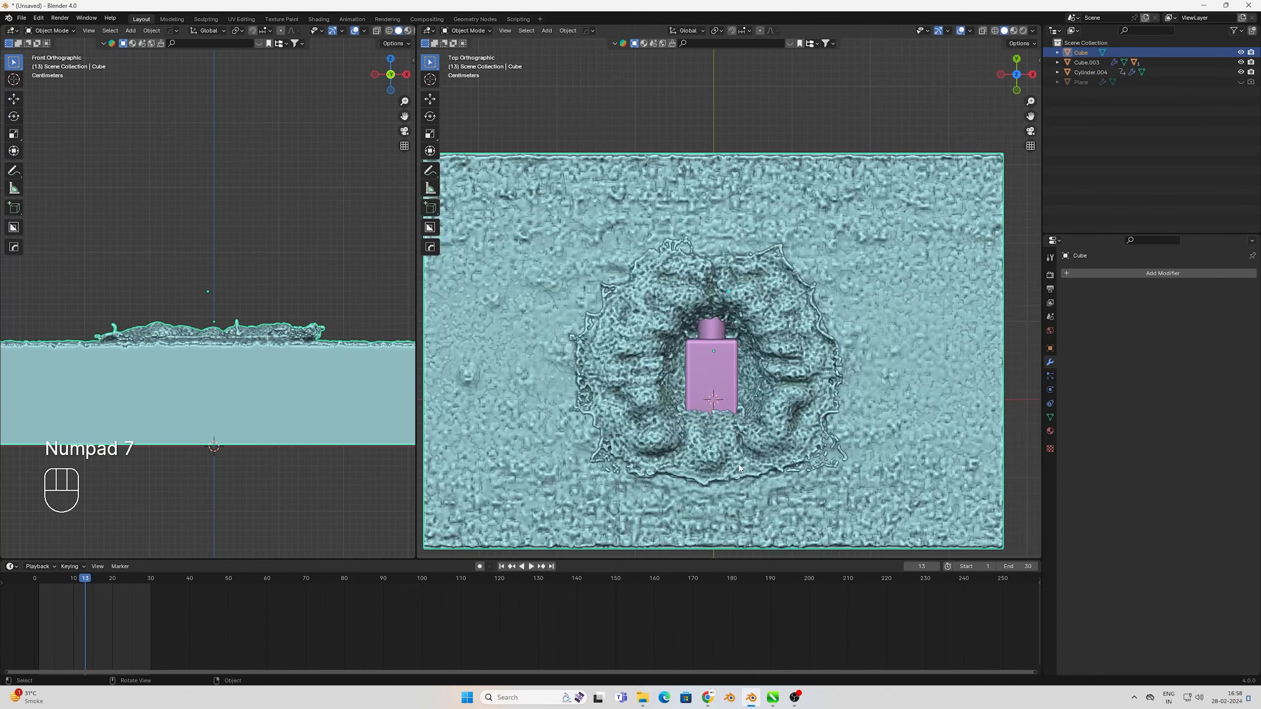
key("z")
left_click(734, 414)
middle_click_drag(736, 406, 734, 345, "shift")
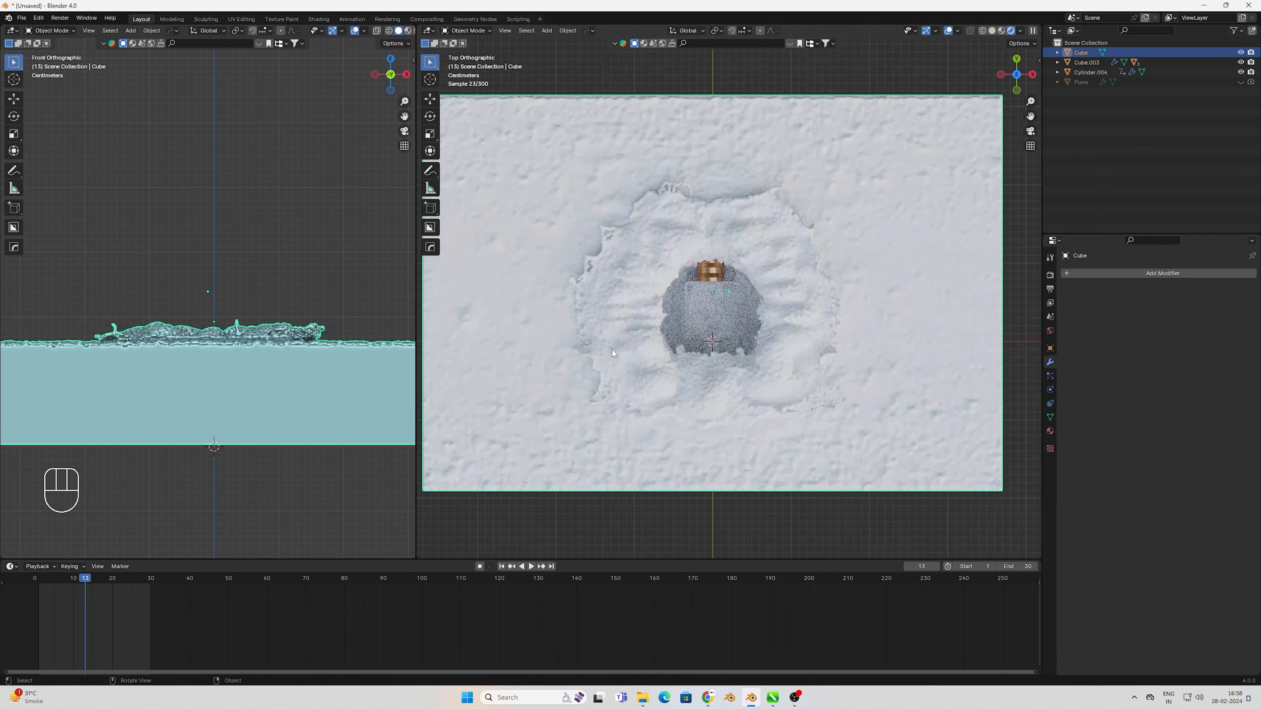
key("z")
left_click(680, 351)
scroll(745, 363, "down", 1)
middle_click_drag(719, 366, 730, 297)
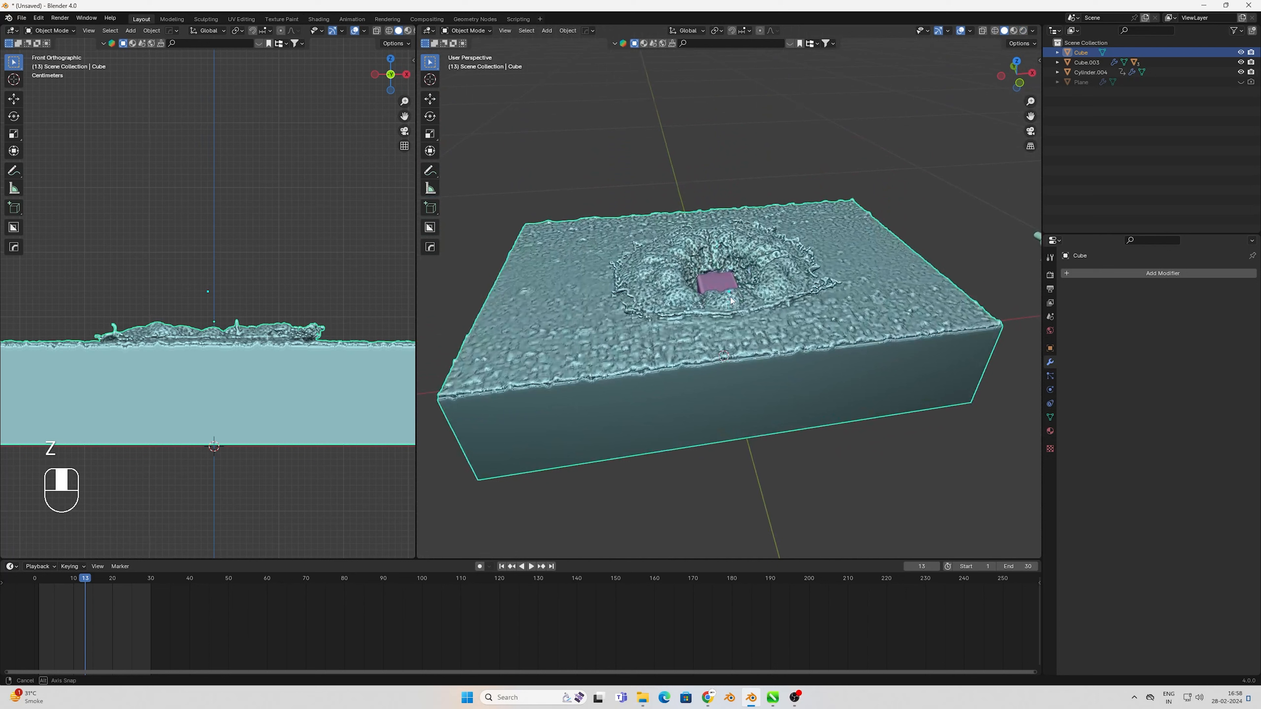
middle_click_drag(748, 395, 745, 381)
key("g")
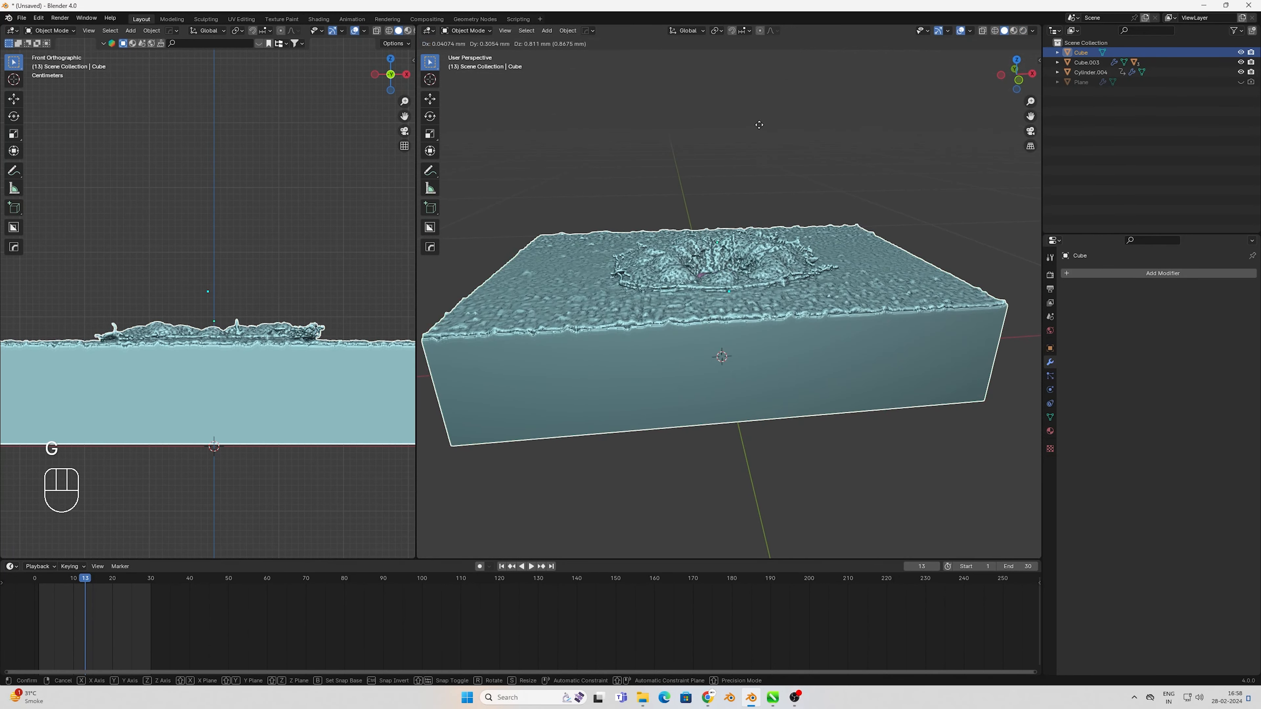
right_click(753, 281)
Delete the keyframed effector bottle, Cylinder.004, using the front view in wireframe shading
key("KP_1")
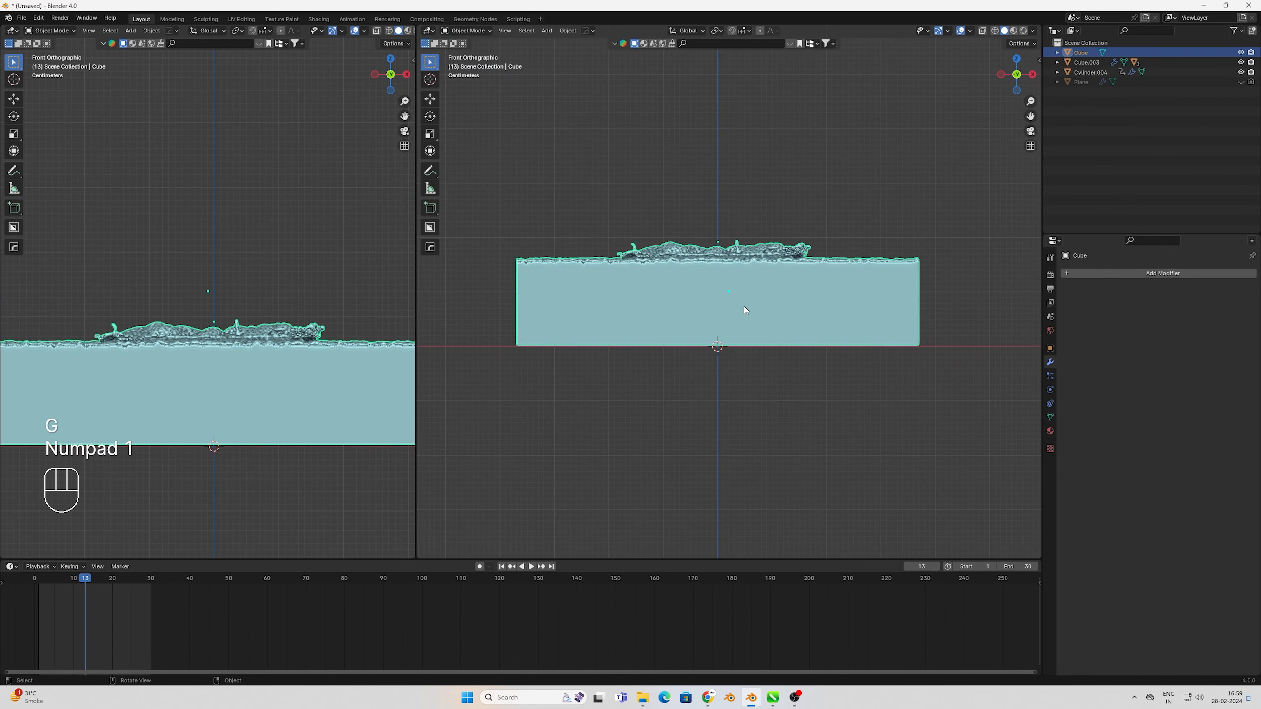
scroll(752, 298, "down", 2)
key("z")
scroll(728, 327, "down", 3)
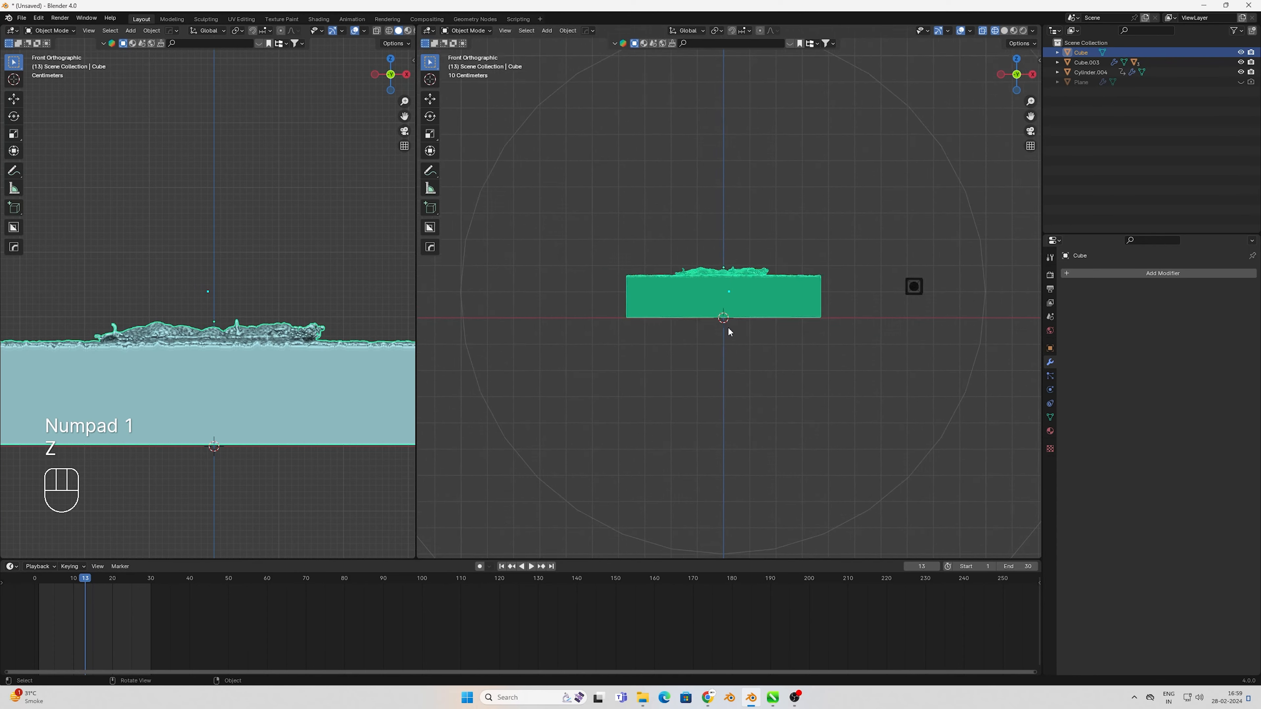
left_click(840, 390)
key("Delete")
scroll(758, 336, "up", 4)
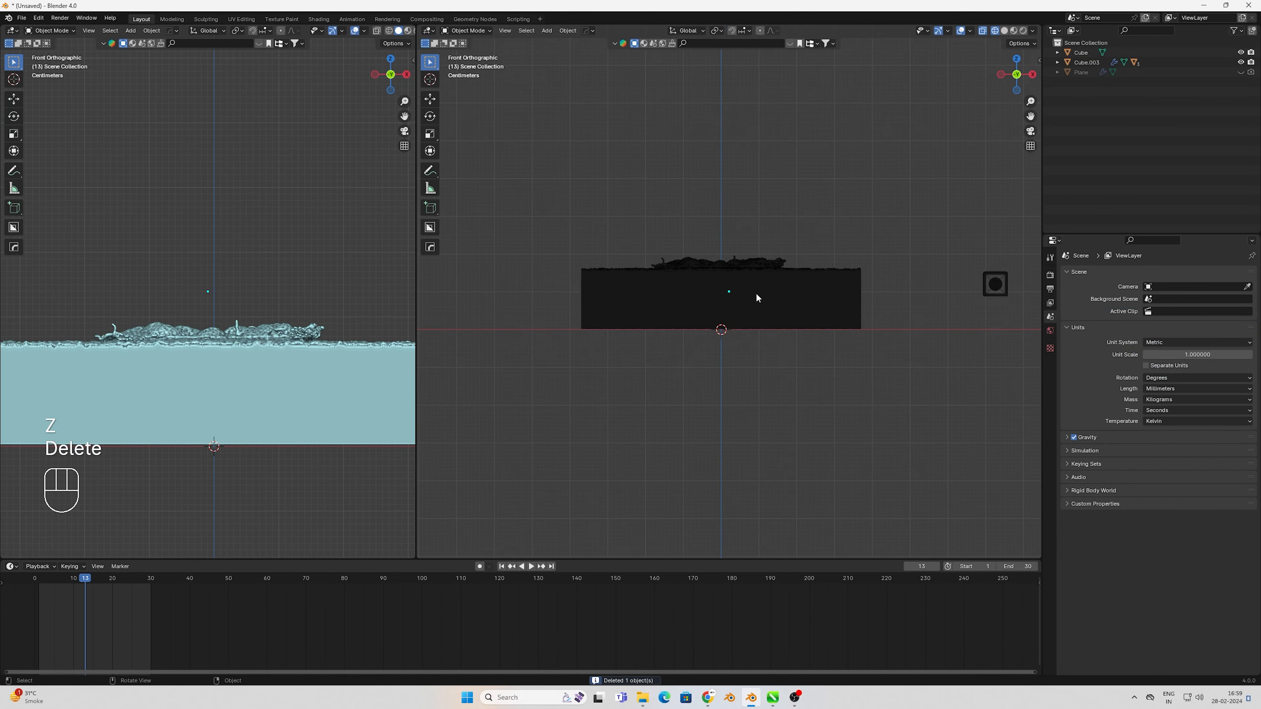
key("z")
left_click(724, 296)
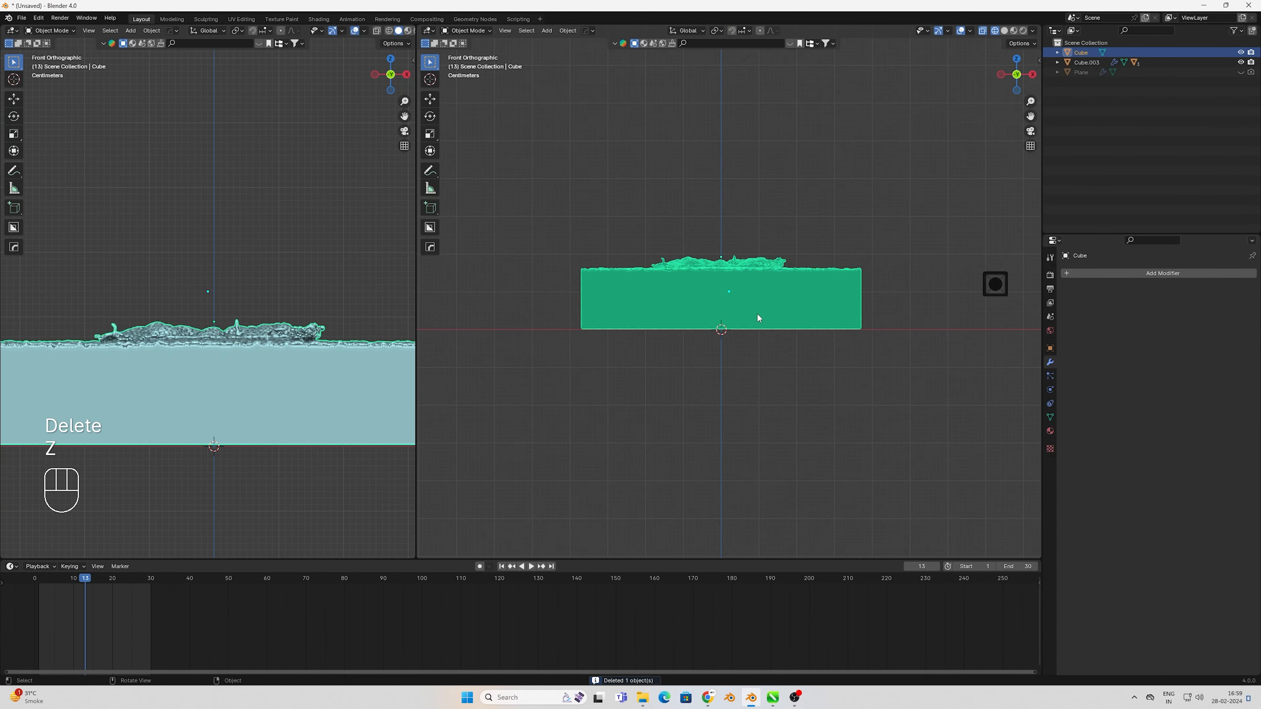
key("h")
key("ctrl+z")
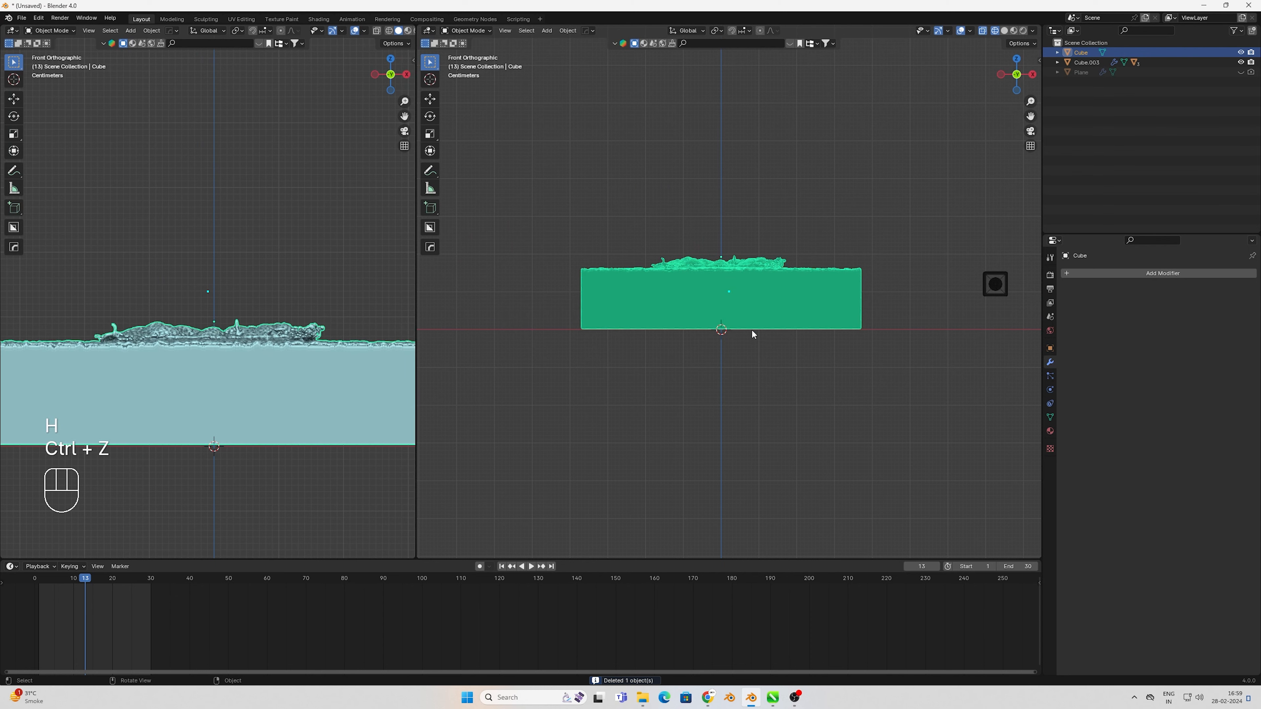
Move the spare bottle Cube.003 along the X axis into the crater at the center of the splash
scroll(752, 333, "down", 5)
middle_click_drag(754, 341, 762, 387)
key("z")
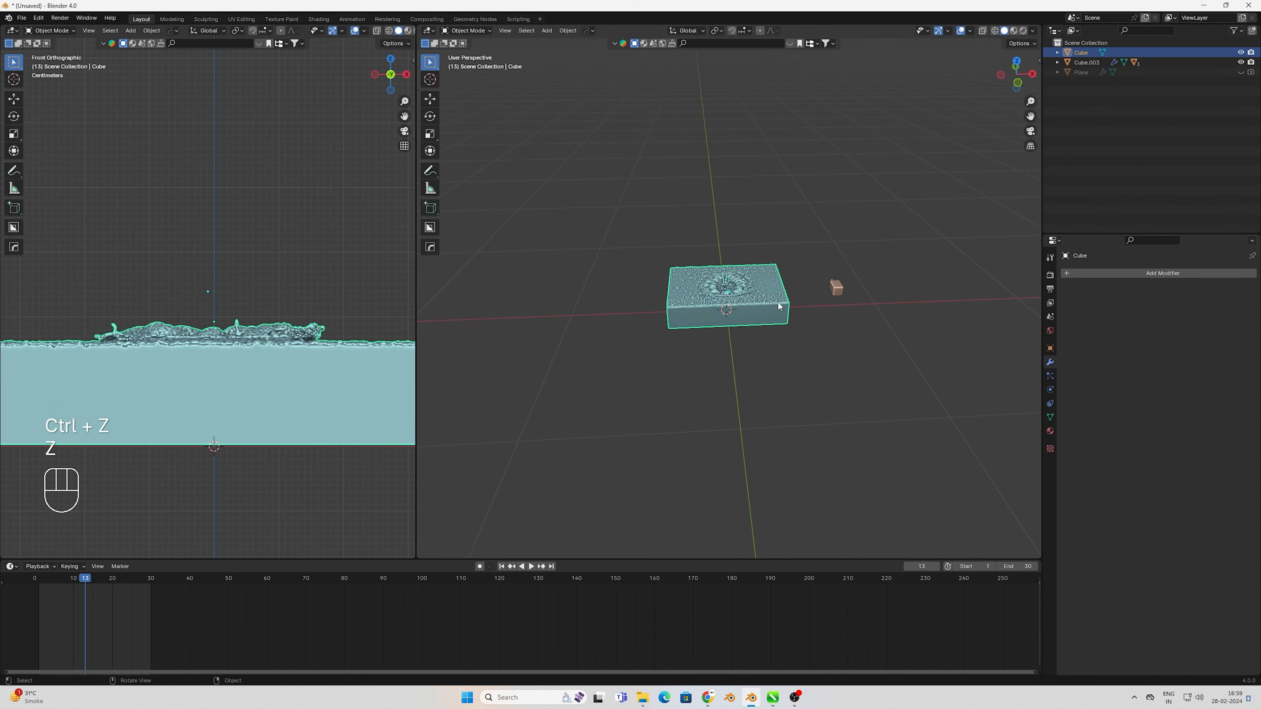
left_click(830, 289)
key("g")
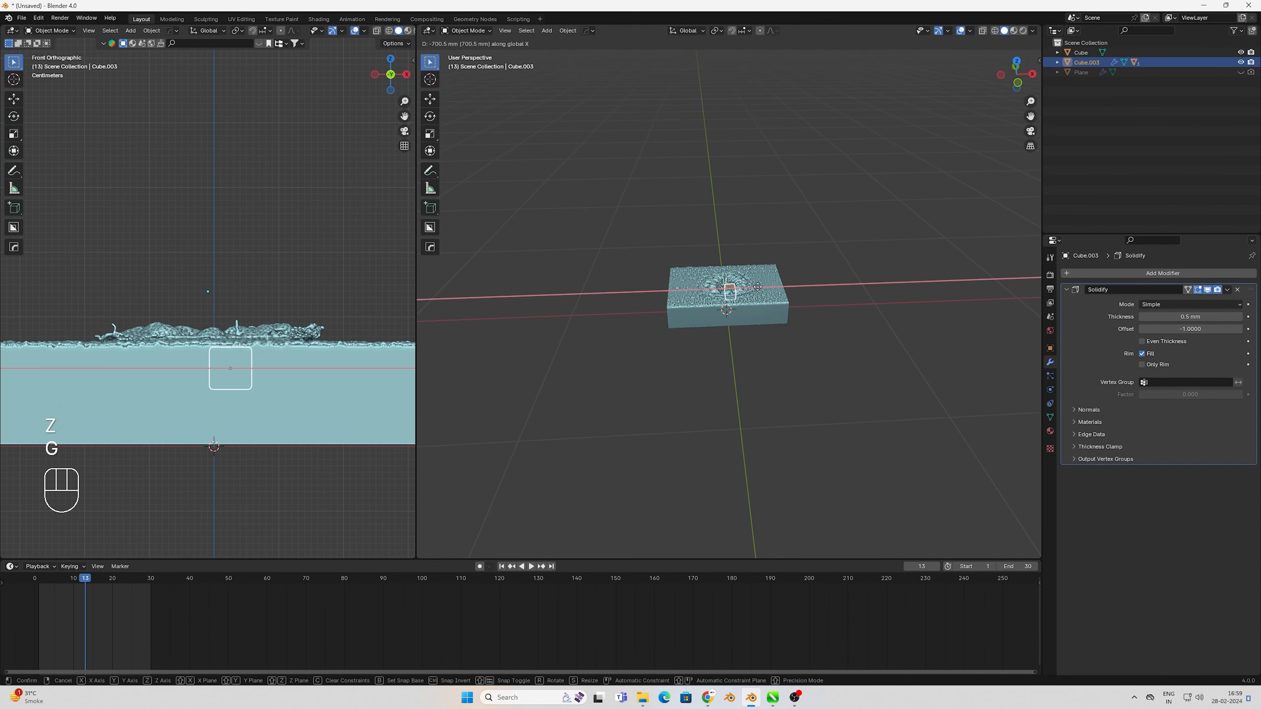
key("x")
key("x")
key("x")
left_click(753, 286)
key("KP_7")
scroll(741, 392, "up", 6)
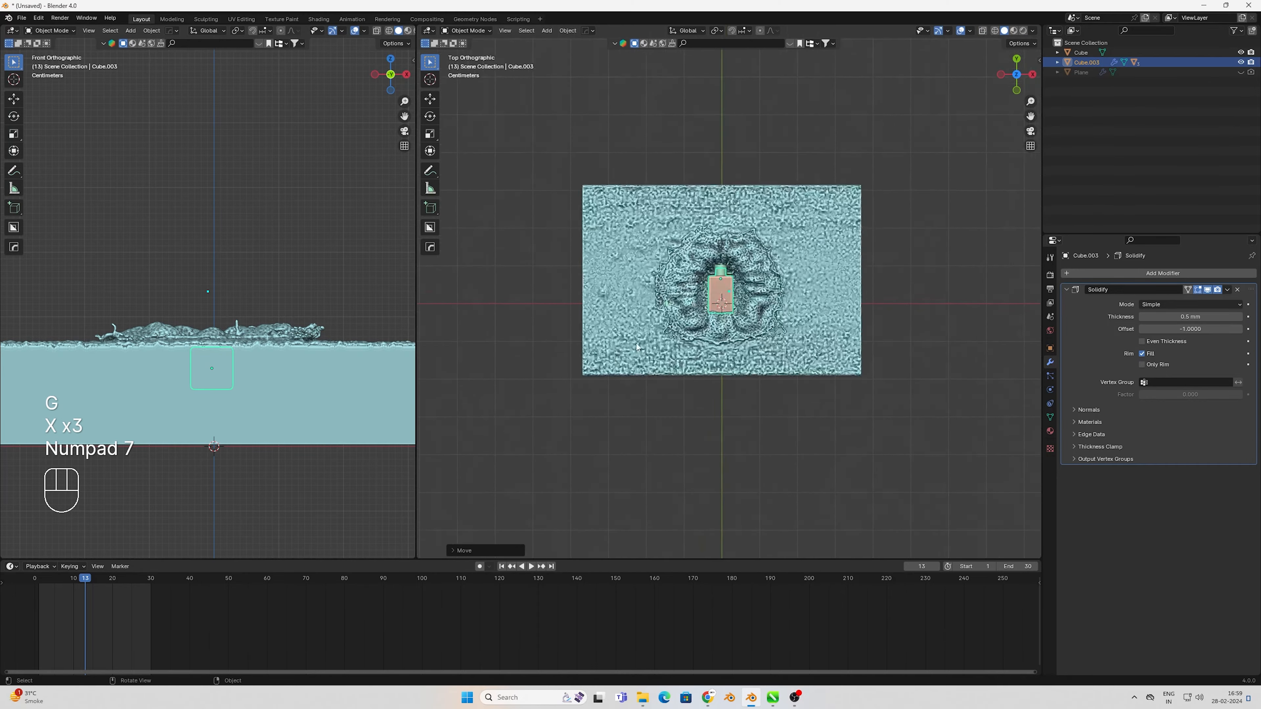
Raise the bottle along the Z axis so it lies partly above the liquid surface
middle_click_drag(741, 392, 739, 432)
key("g")
key("z")
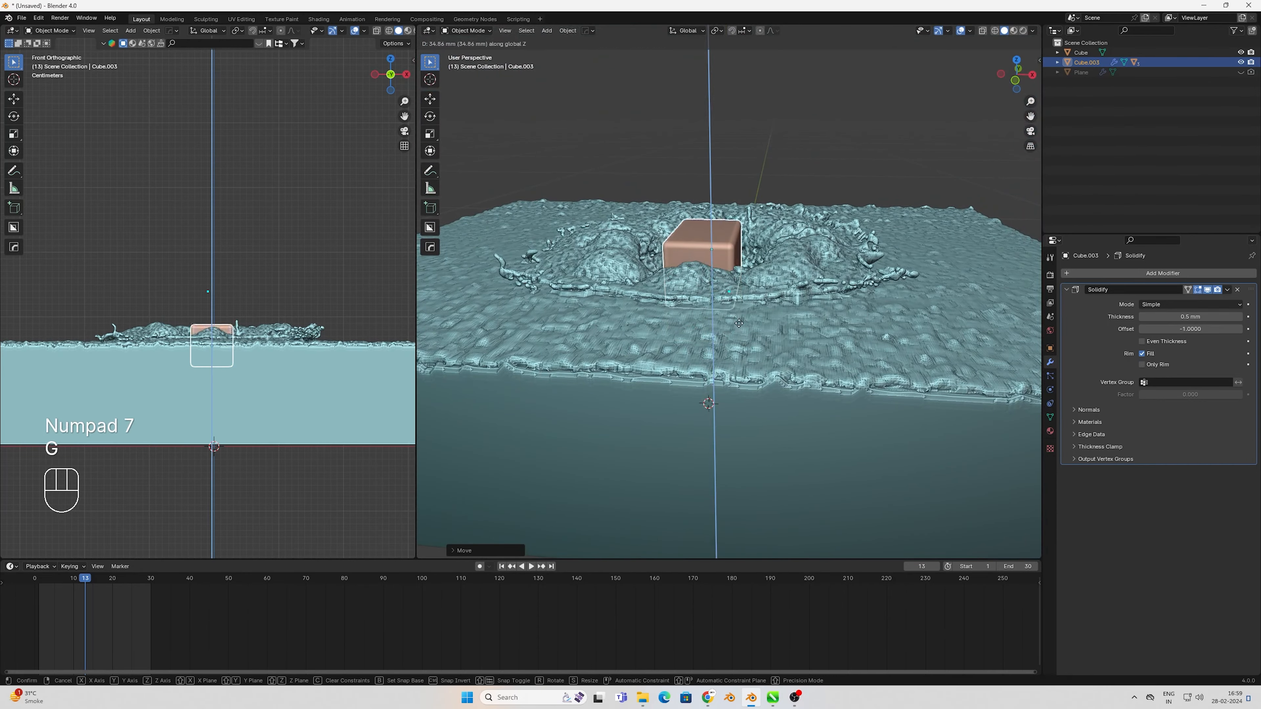
left_click(737, 313)
Add a camera aligned to the top view framing the bottle, and shade the fluid mesh smooth
left_click(842, 323)
key("KP_7")
key("shift+a")
key("ctrl+alt+KP_0")
key("KP_0")
right_click(649, 143)
left_click(655, 147)
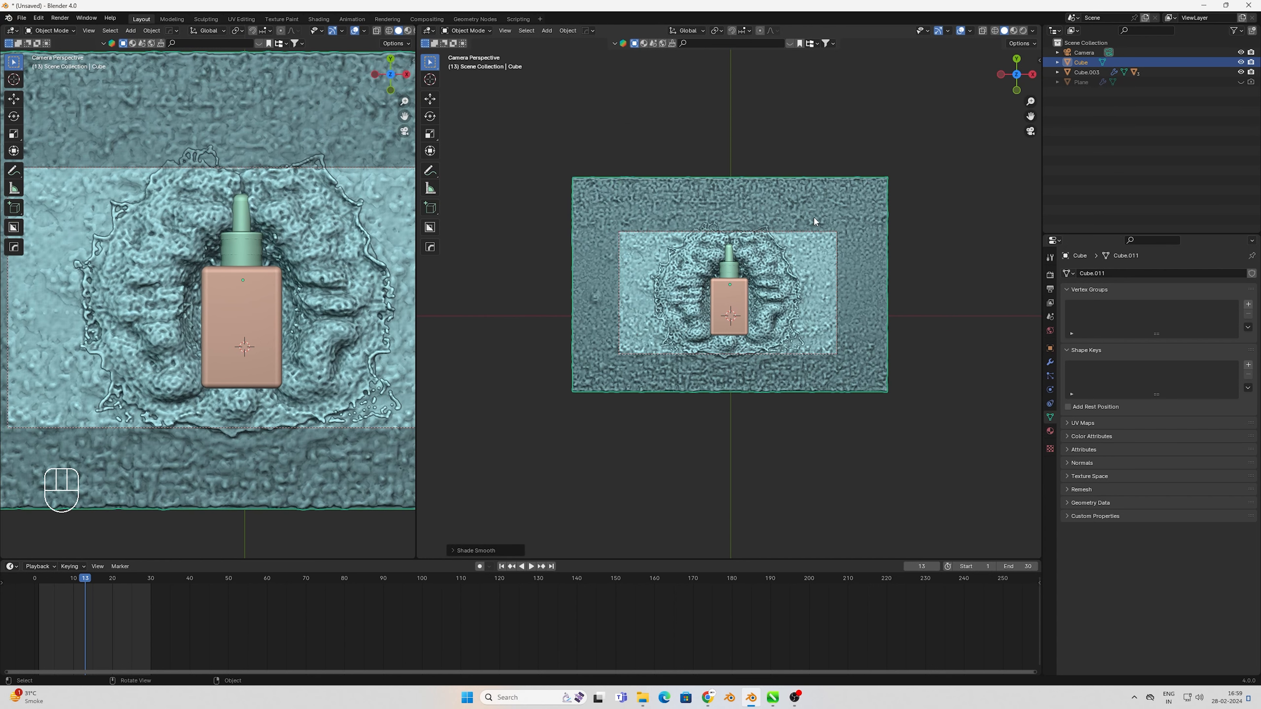
Delete the fluid mesh's vertices in strips along its two long edges outside the camera frame, seen from above in wireframe
key("z")
key("KP_7")
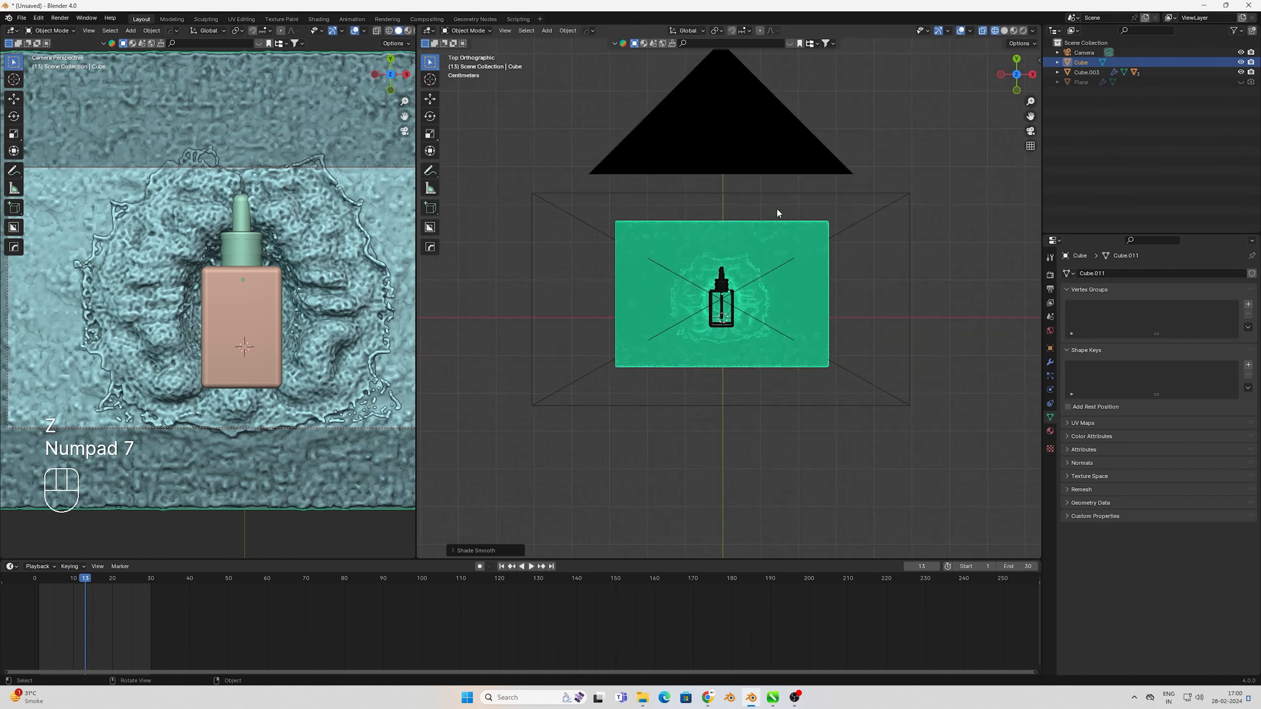
scroll(729, 291, "down", 2)
key("Tab")
left_click_drag(634, 228, 814, 267)
key("x")
left_click_drag(635, 358, 814, 330)
key("x")
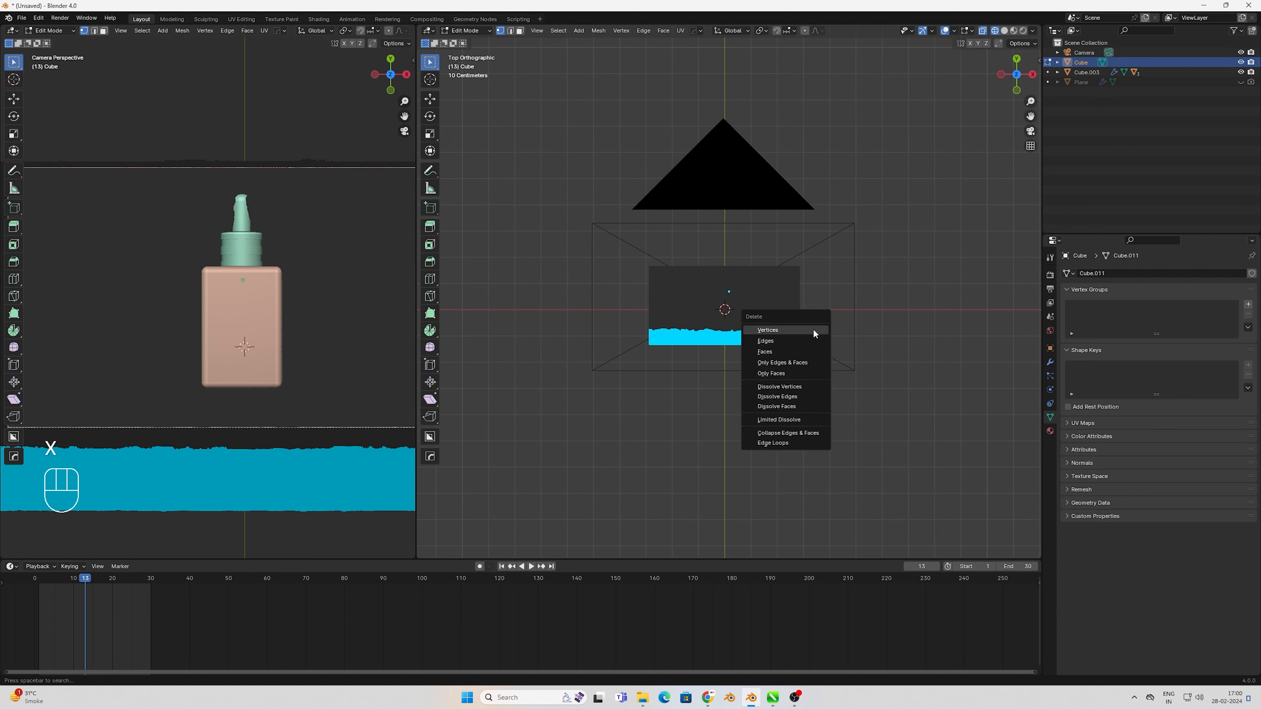
left_click(813, 331)
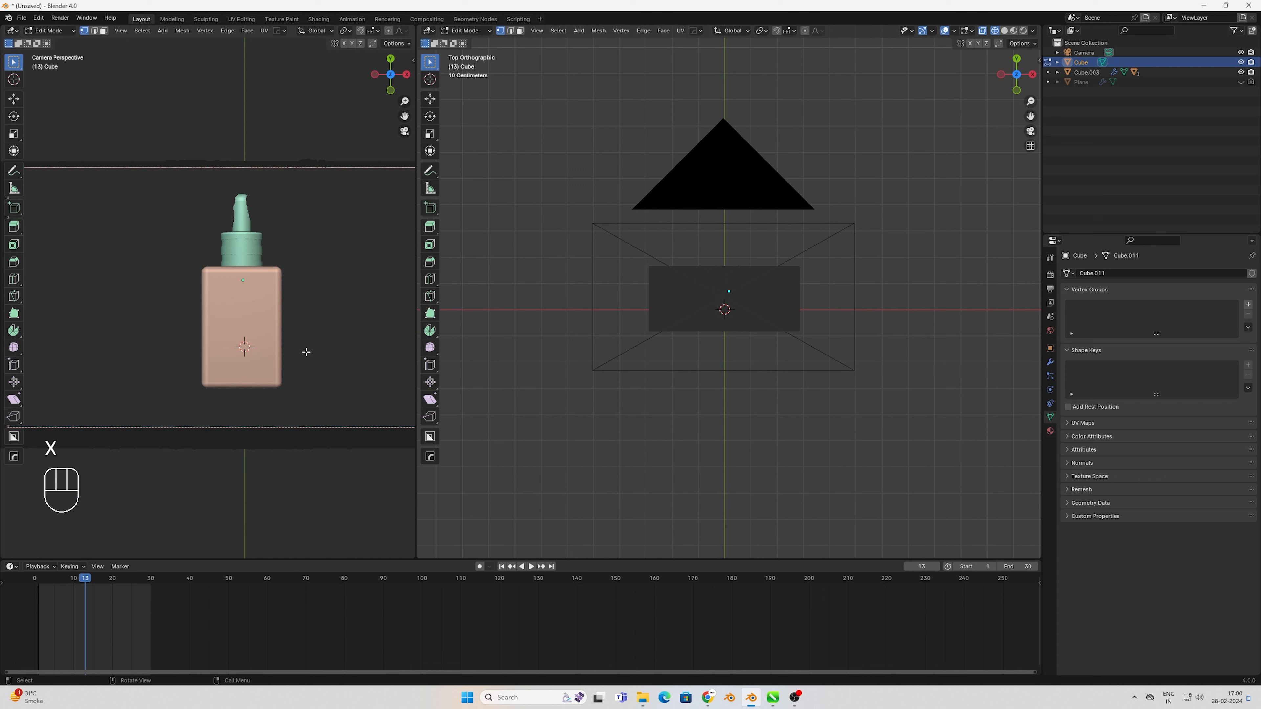
Delete the fluid mesh's vertices in strips along its two short edges and return to Object Mode
scroll(375, 322, "down", 2)
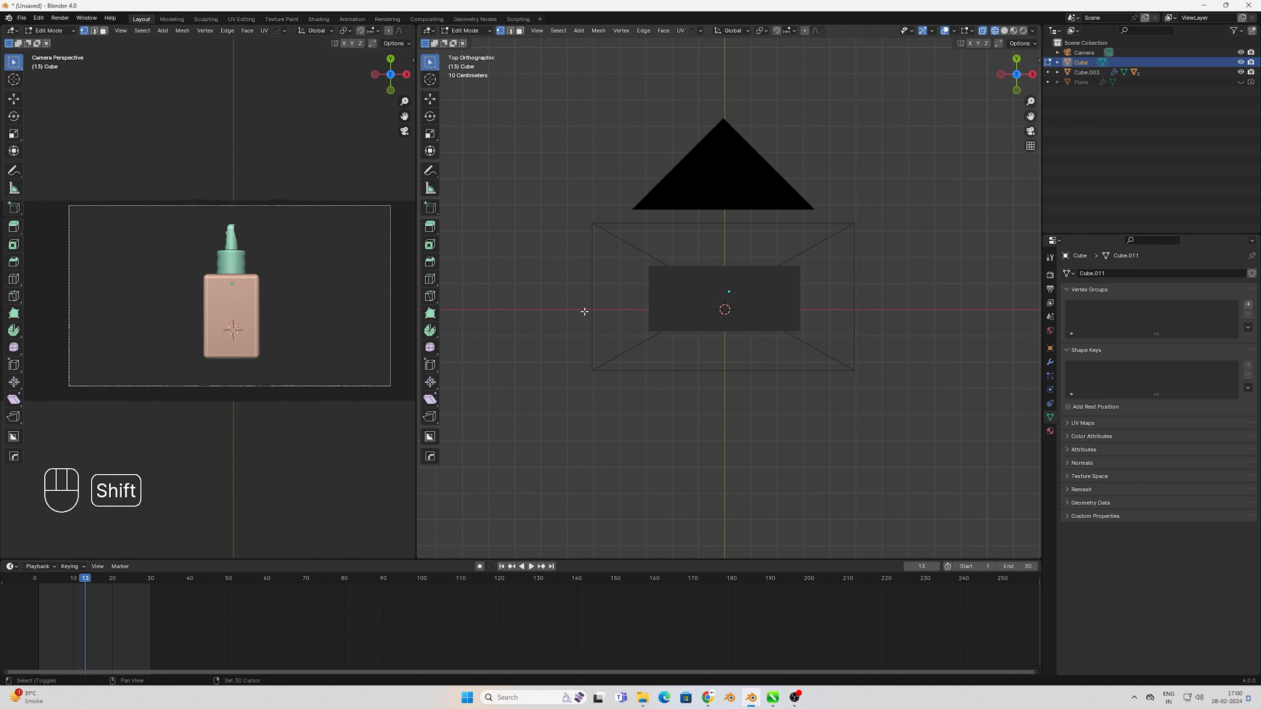
left_click_drag(612, 247, 661, 364)
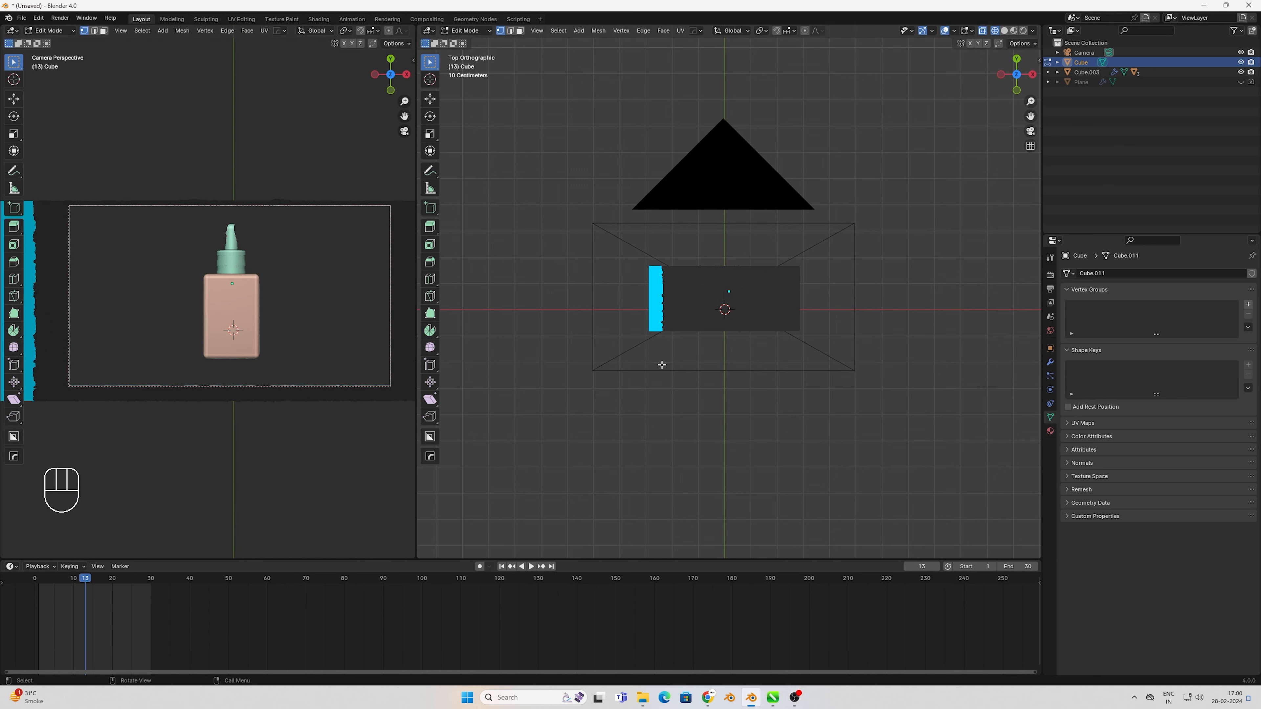
left_click_drag(624, 246, 670, 352)
key("x")
left_click_drag(824, 246, 779, 352)
key("x")
key("Tab")
Show the camera view in rendered shading and apply Shade Smooth to the trimmed fluid mesh
scroll(298, 30, "down", 5)
left_click(385, 30)
scroll(239, 298, "up", 1)
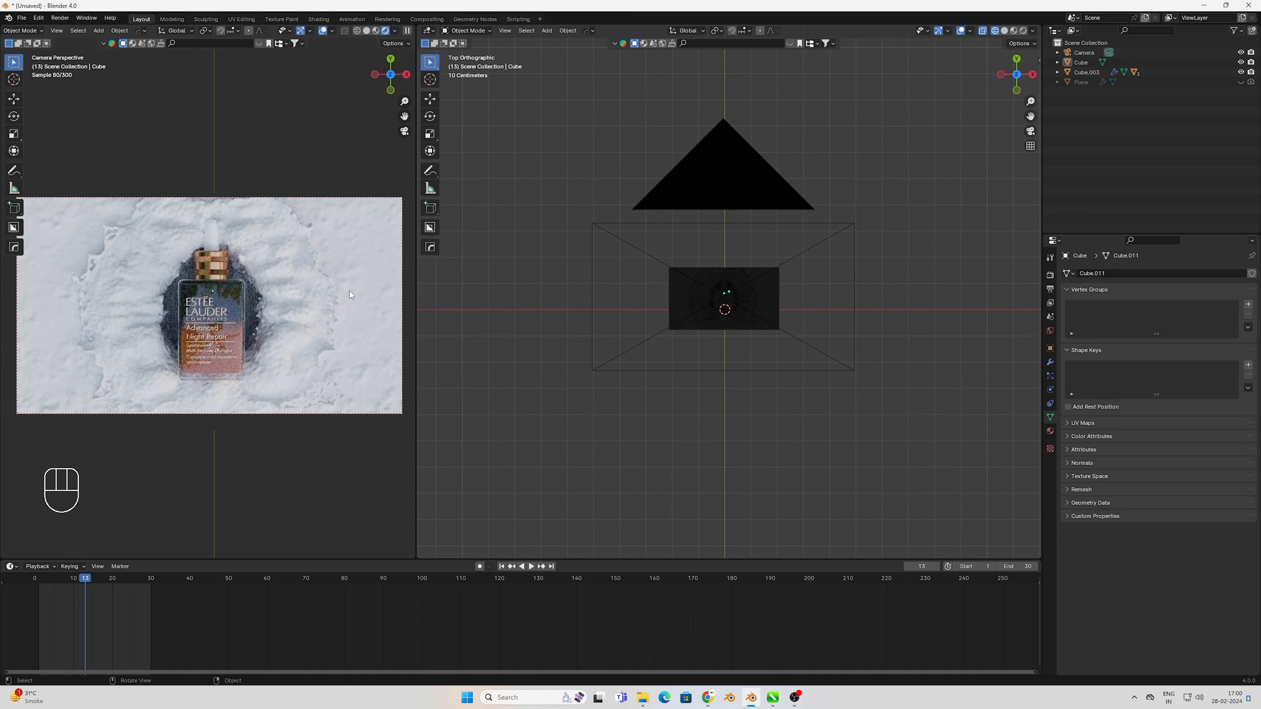
left_click(350, 290)
right_click(349, 291)
left_click(348, 290)
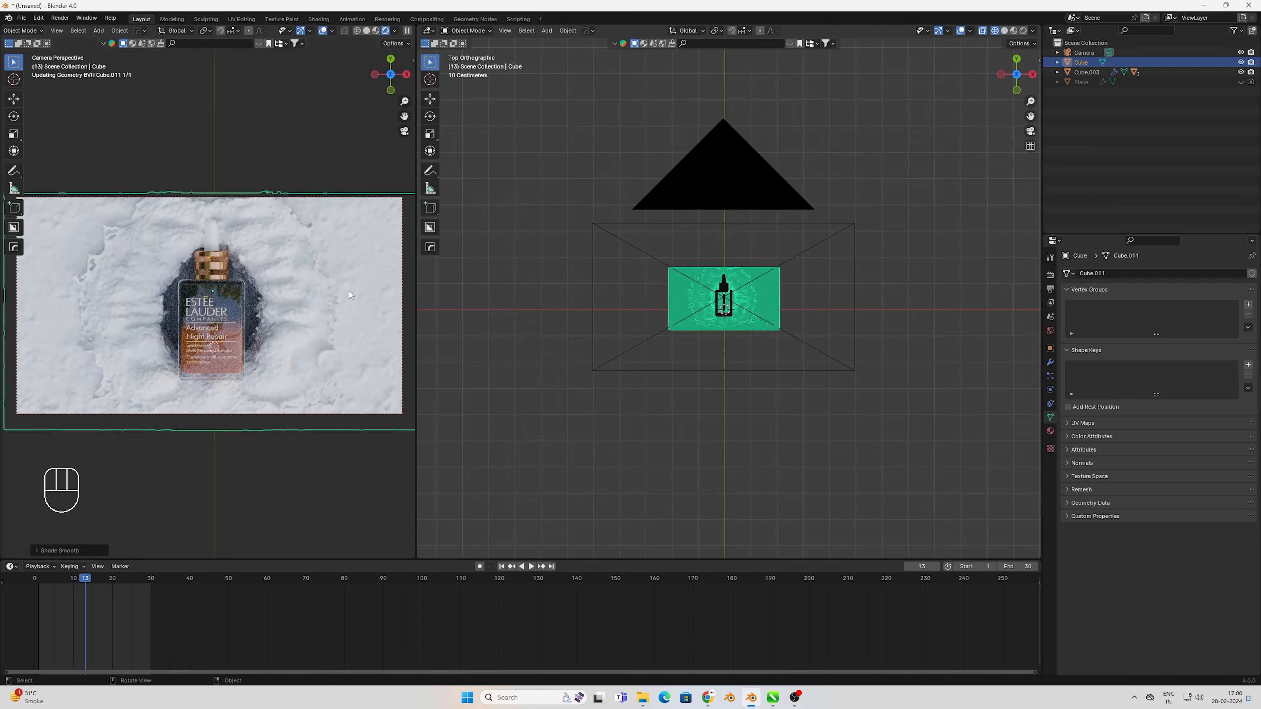
Return to the rendered camera view and switch the neighboring top-view viewport to the Shader Editor
middle_click_drag(327, 301, 219, 282)
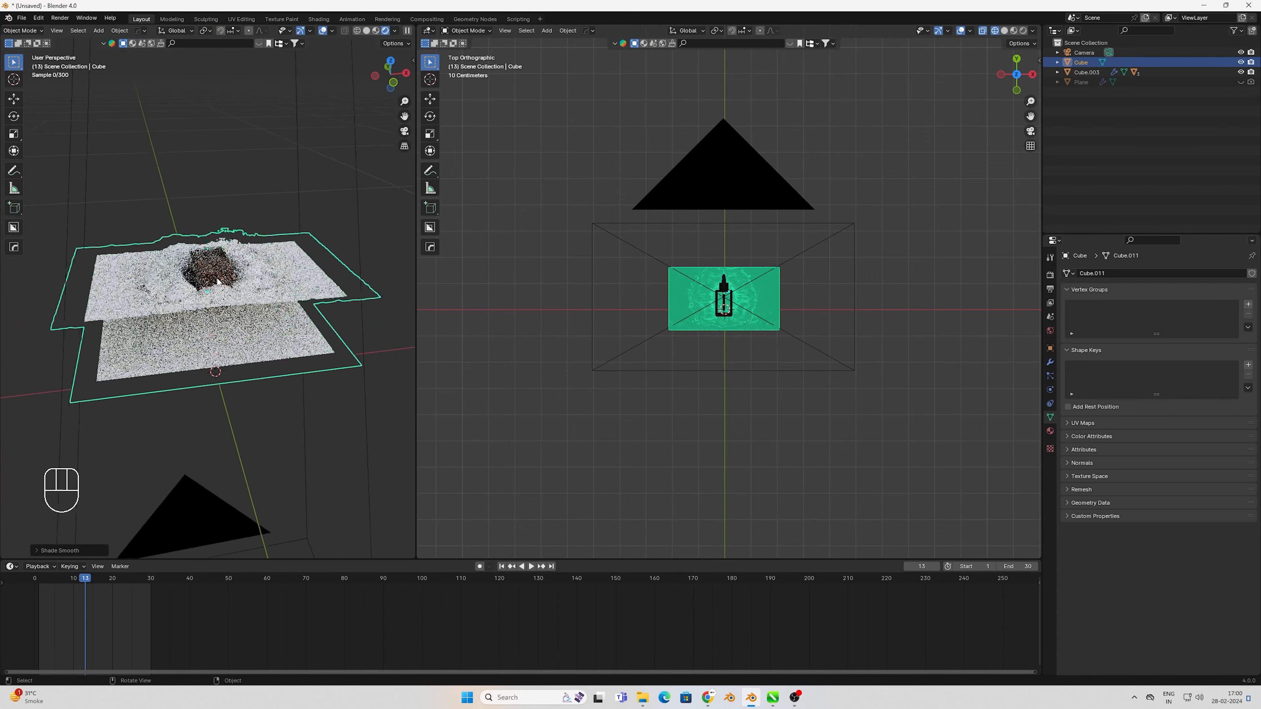
key("KP_0")
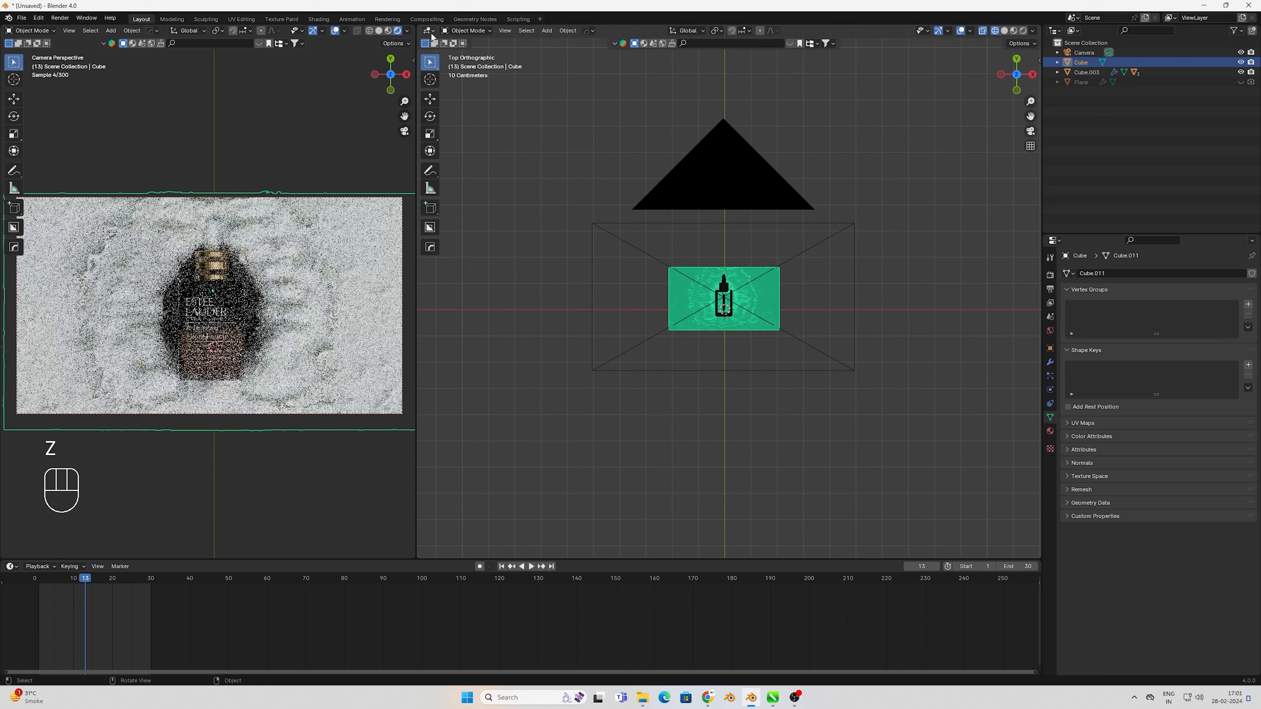
left_click(428, 30)
left_click(462, 122)
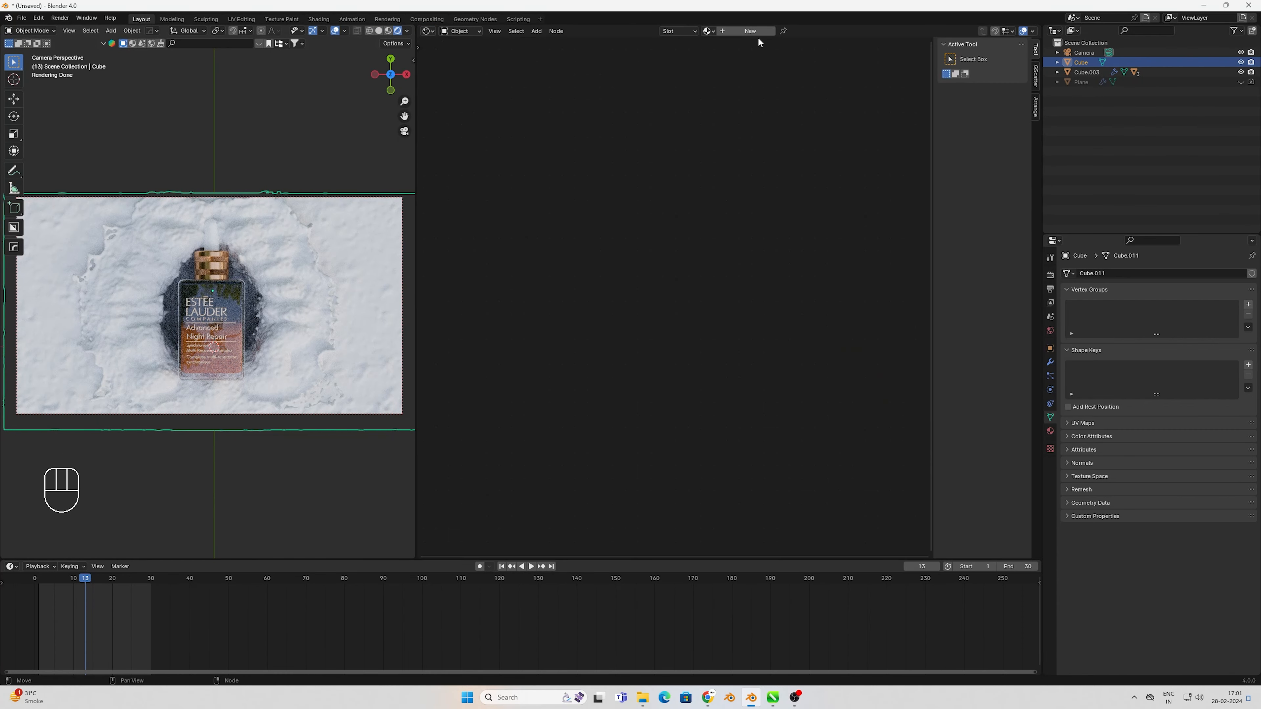